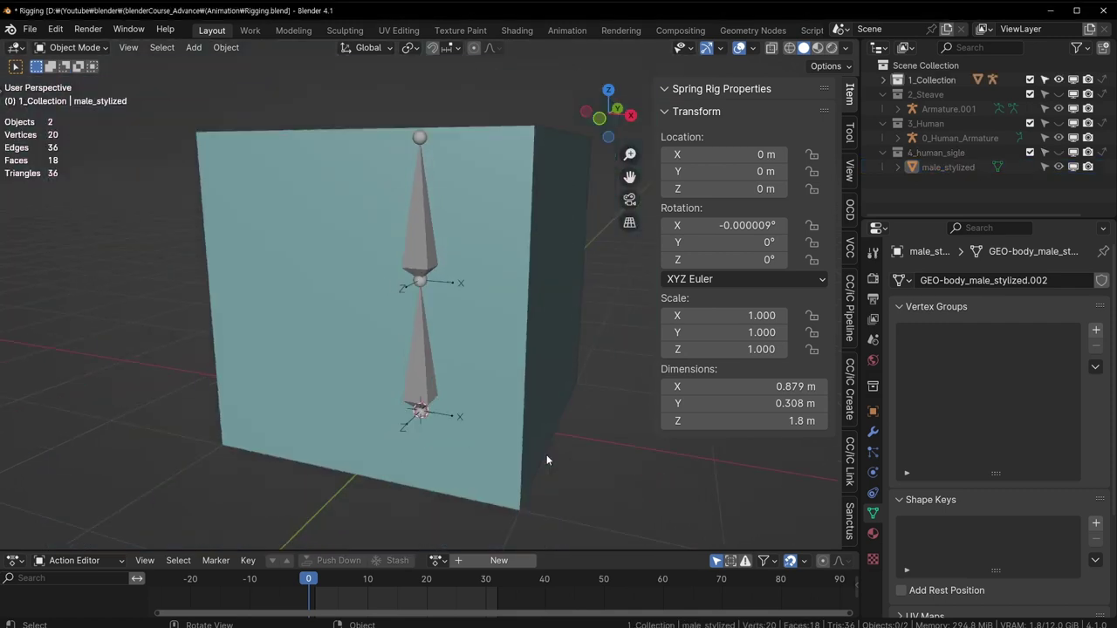
Switch between the Steave and green human example rigs and orbit to a high three-quarter view.
key("2")
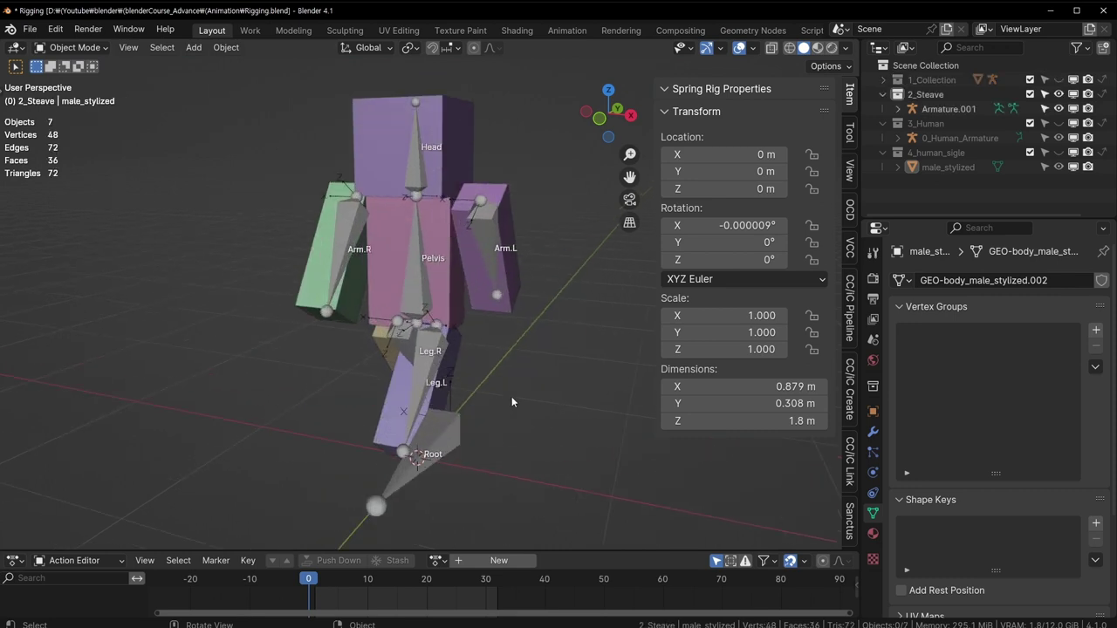
key("3")
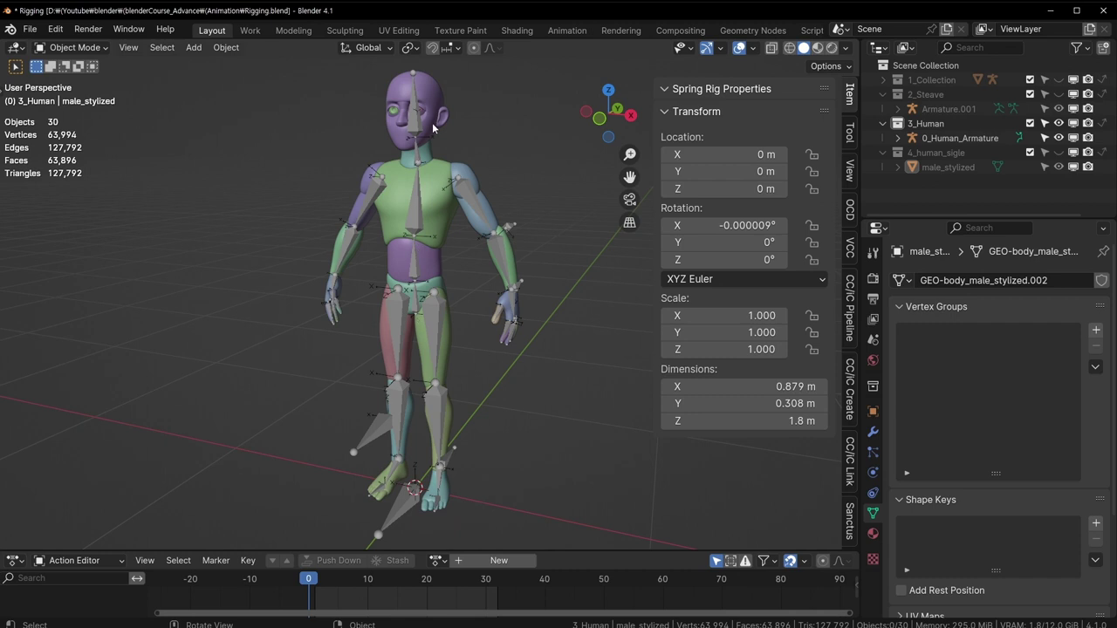
mouse_move(425, 290)
middle_mouse_down()
mouse_move(341, 325)
mouse_move(461, 451)
middle_mouse_up()
mouse_move(561, 347)
middle_mouse_down()
mouse_move(498, 326)
mouse_move(456, 278)
middle_mouse_up()
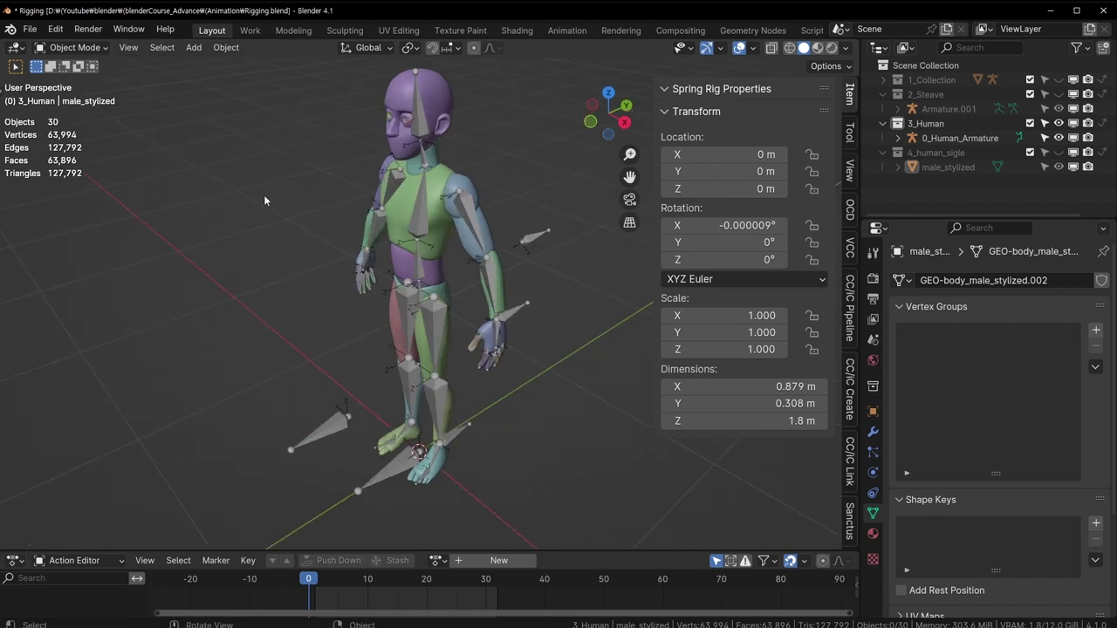
mouse_move(291, 94)
middle_mouse_down()
mouse_move(338, 391)
mouse_move(421, 305)
middle_mouse_up()
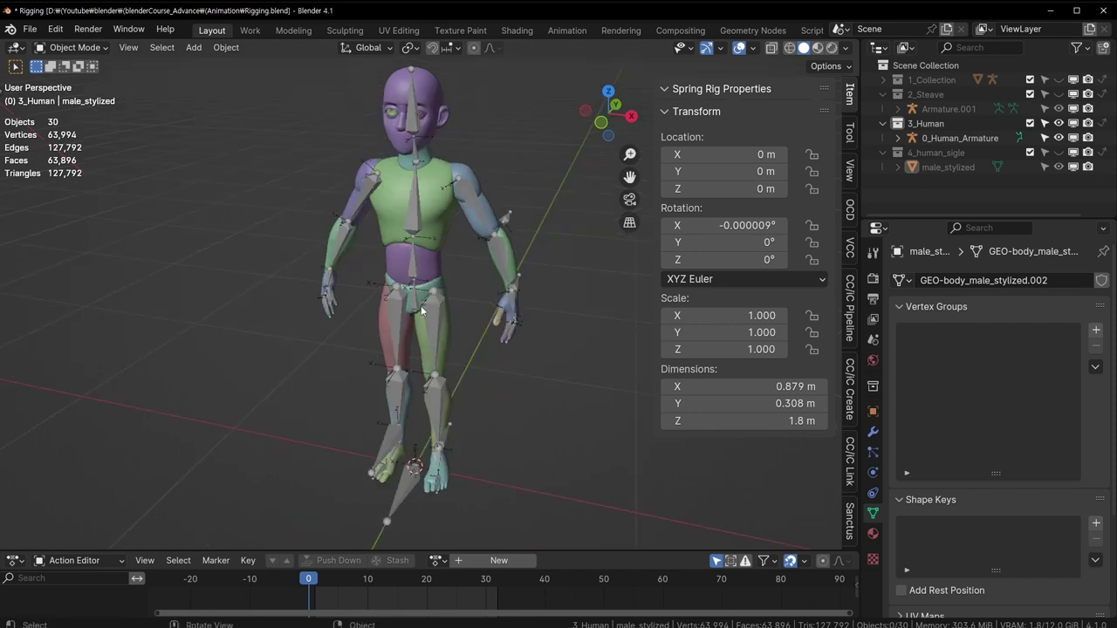
middle_click_drag(487, 314, 293, 397)
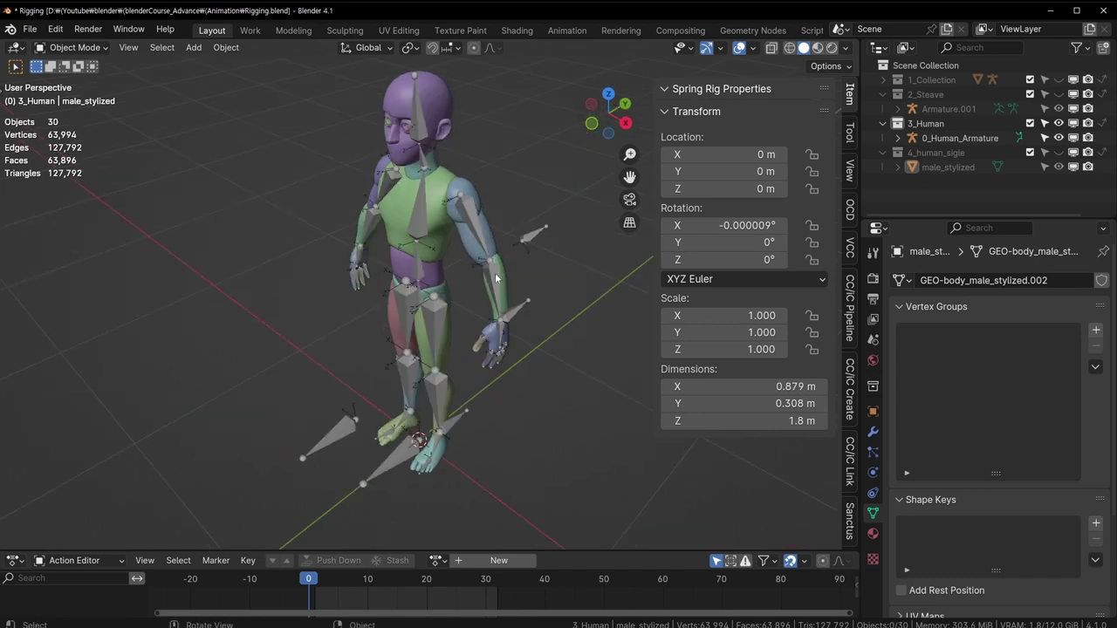
Show only the male_stylized collection, orbit around the green mesh, and open the Edit menu.
key("4")
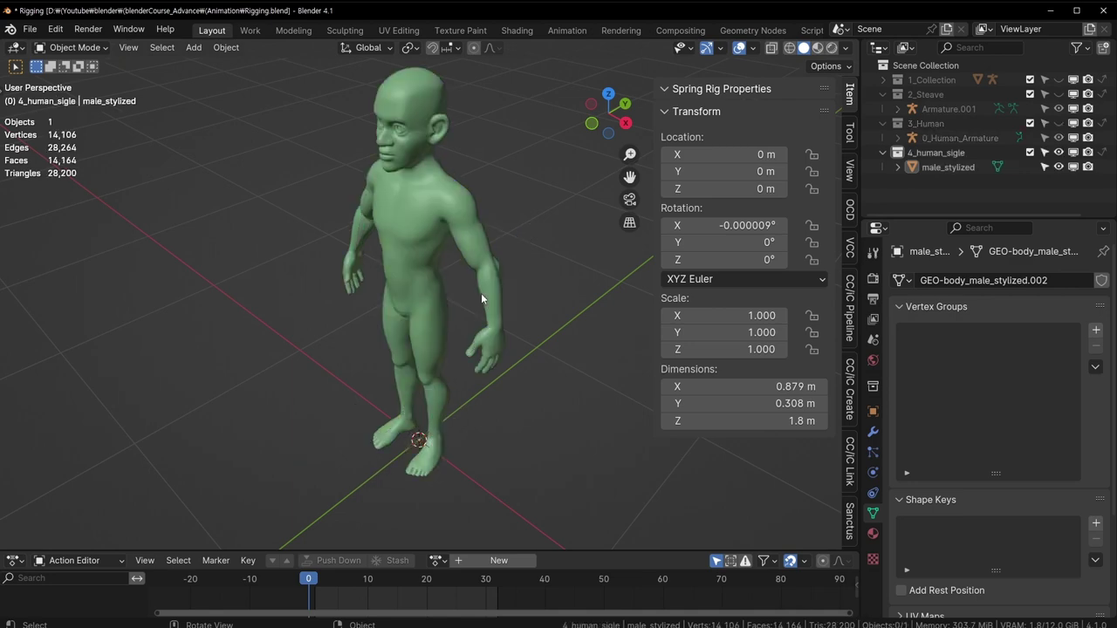
left_click(443, 314)
mouse_move(444, 314)
middle_mouse_down()
mouse_move(239, 335)
mouse_move(431, 311)
mouse_move(456, 386)
mouse_move(427, 356)
middle_mouse_up()
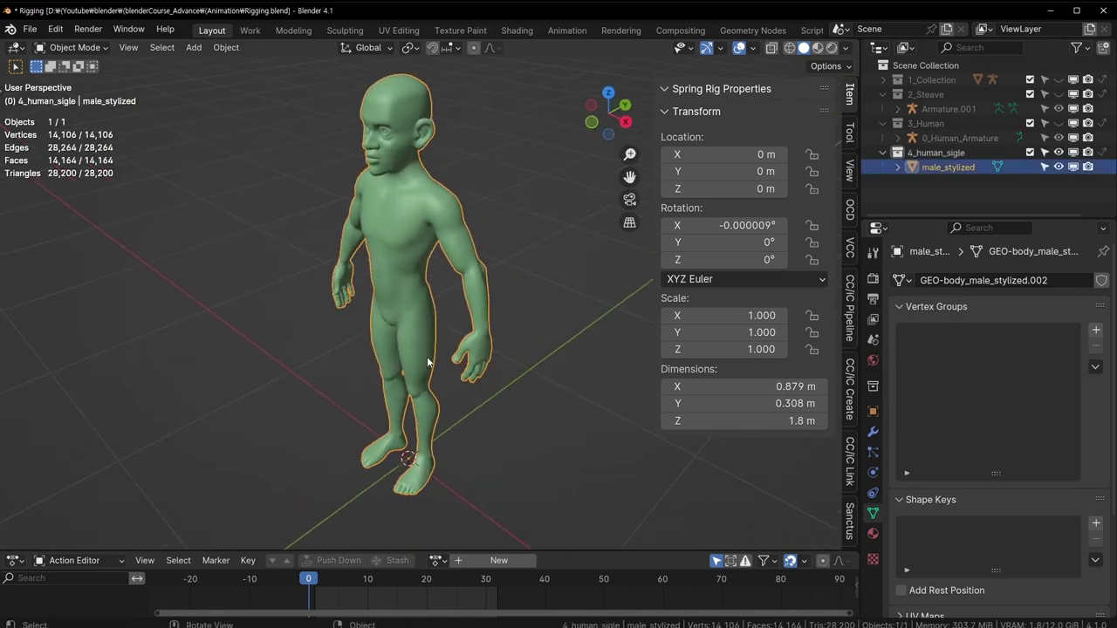
left_click(469, 421)
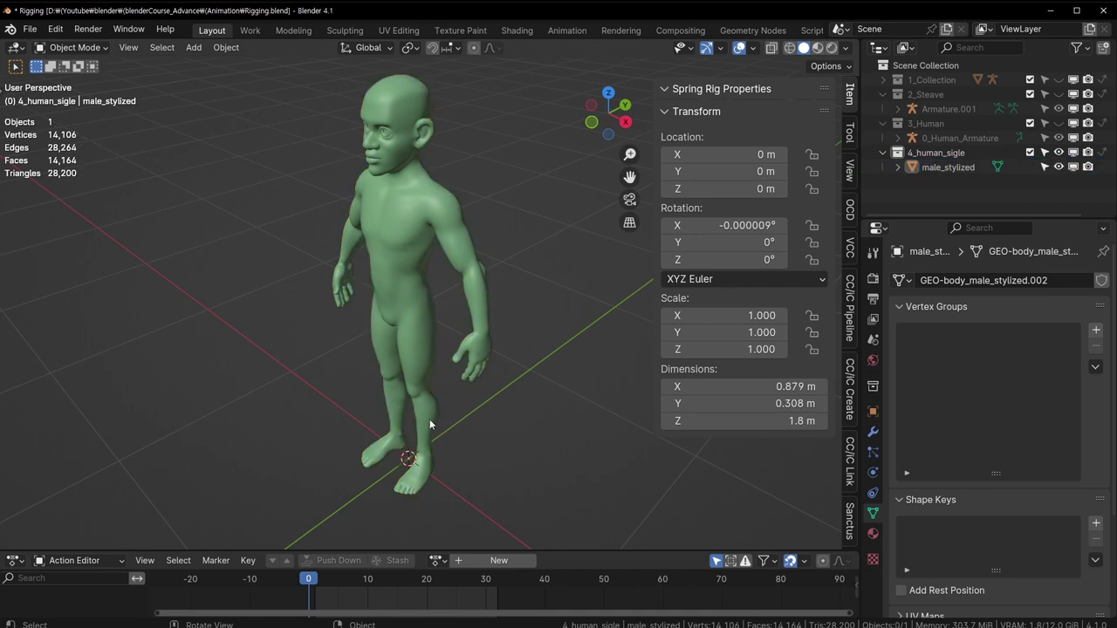
middle_click_drag(429, 419, 451, 396)
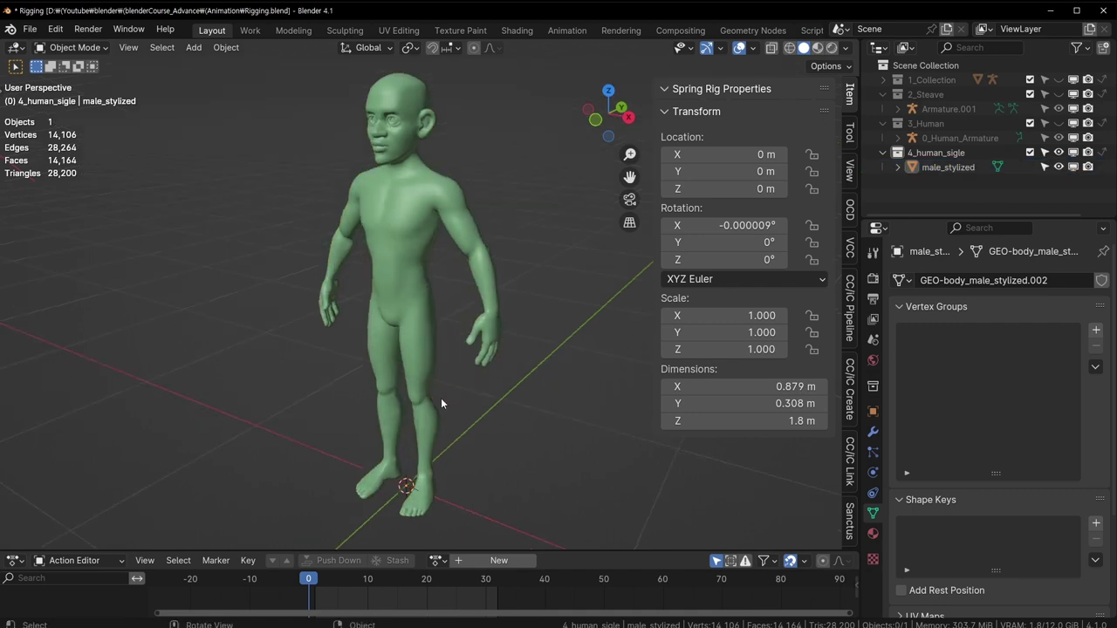
middle_click_drag(449, 396, 509, 375)
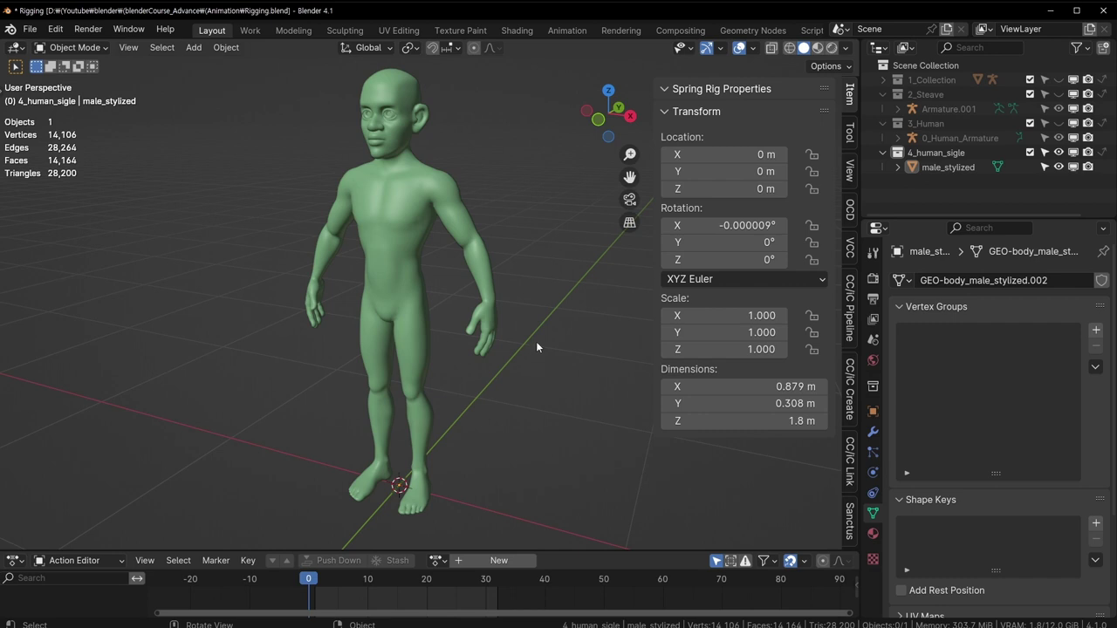
left_click(55, 29)
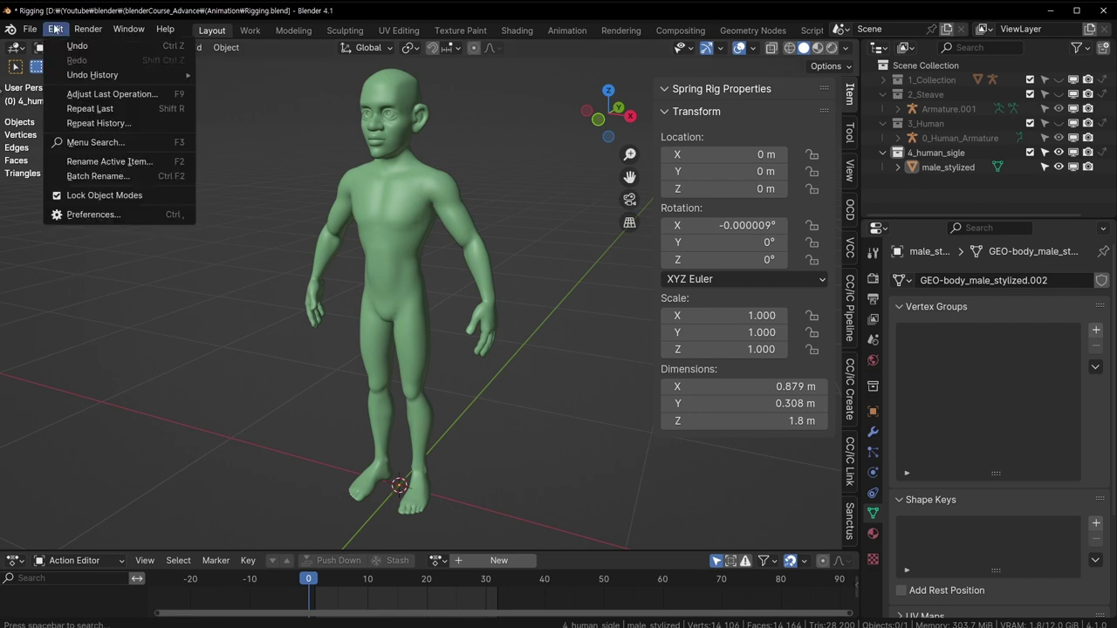
Enable the Rigging: Rigify add-on by searching 'rigify' in the Preferences add-ons list.
left_click(143, 215)
left_click_drag(150, 19, 247, 61)
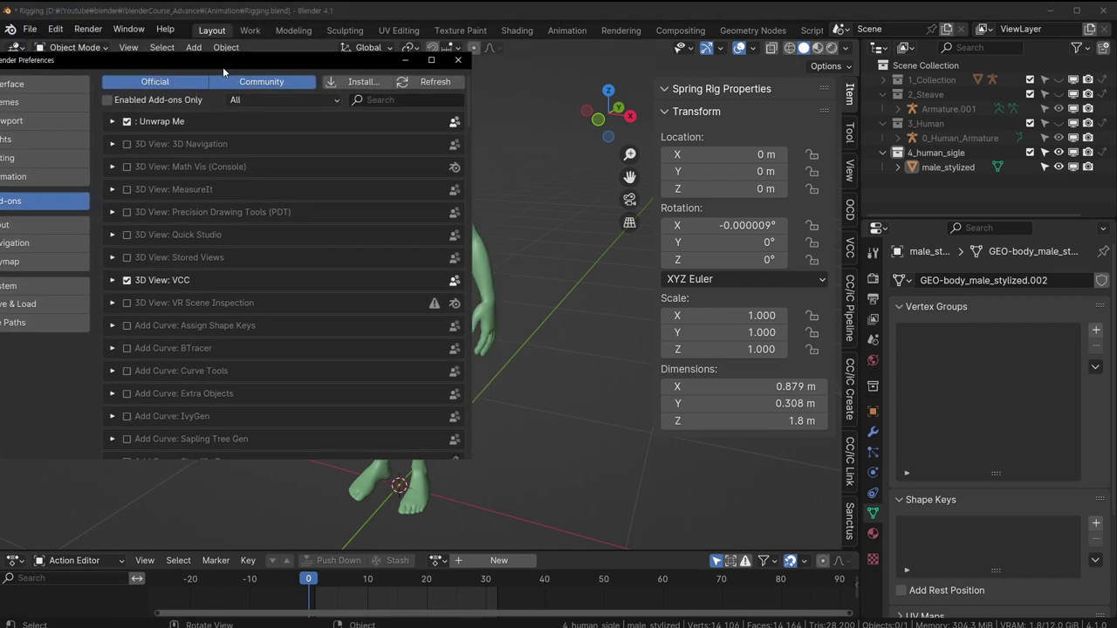
left_click(420, 96)
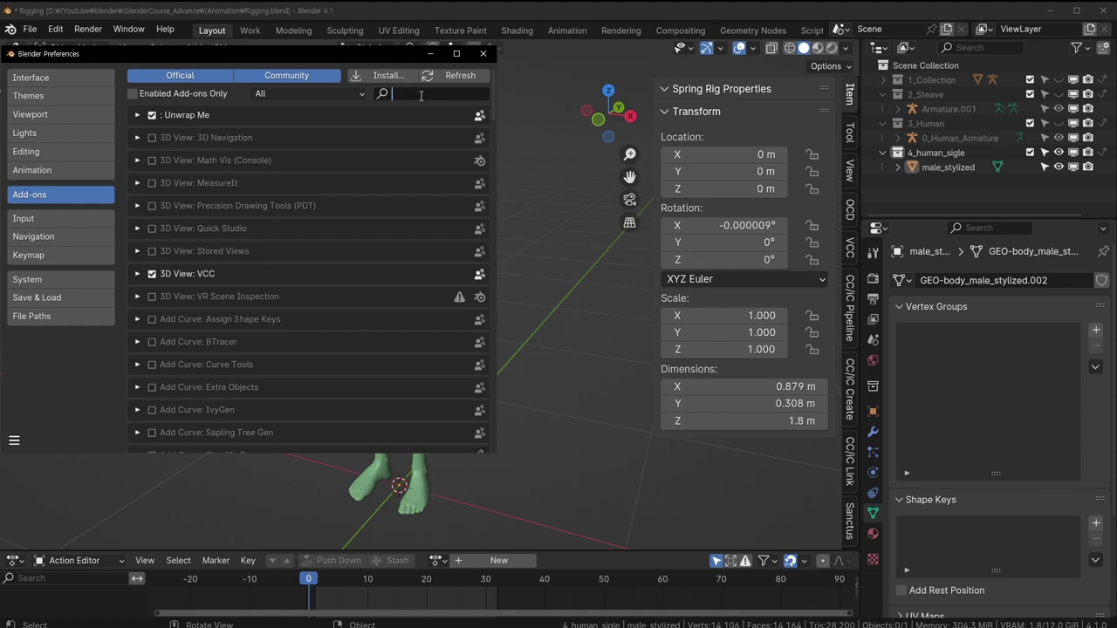
type("rigify")
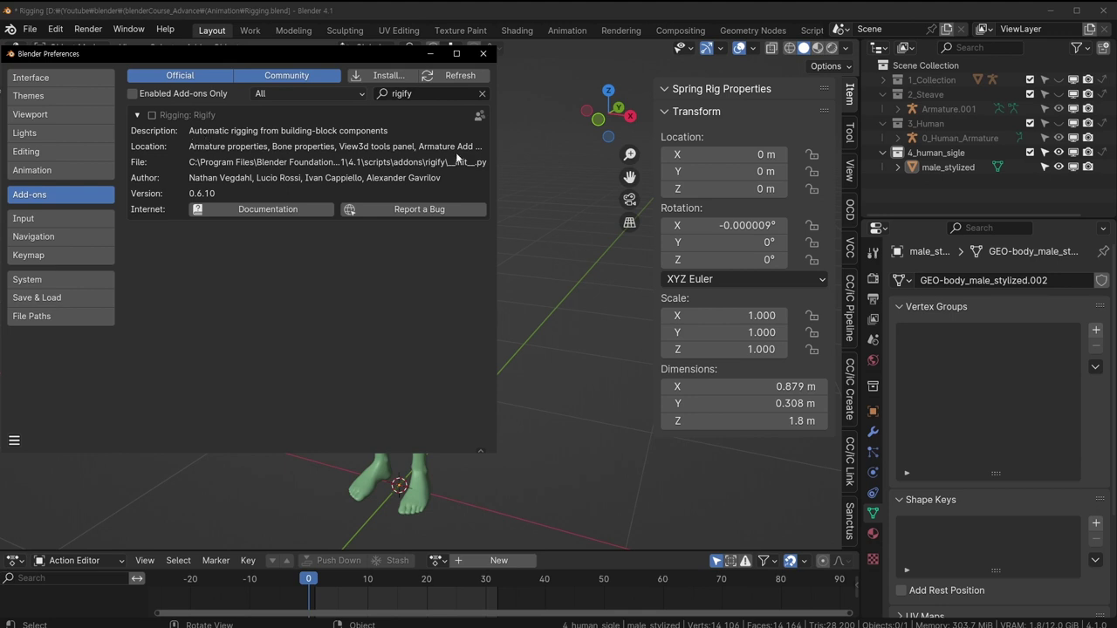
left_click_drag(361, 53, 371, 127)
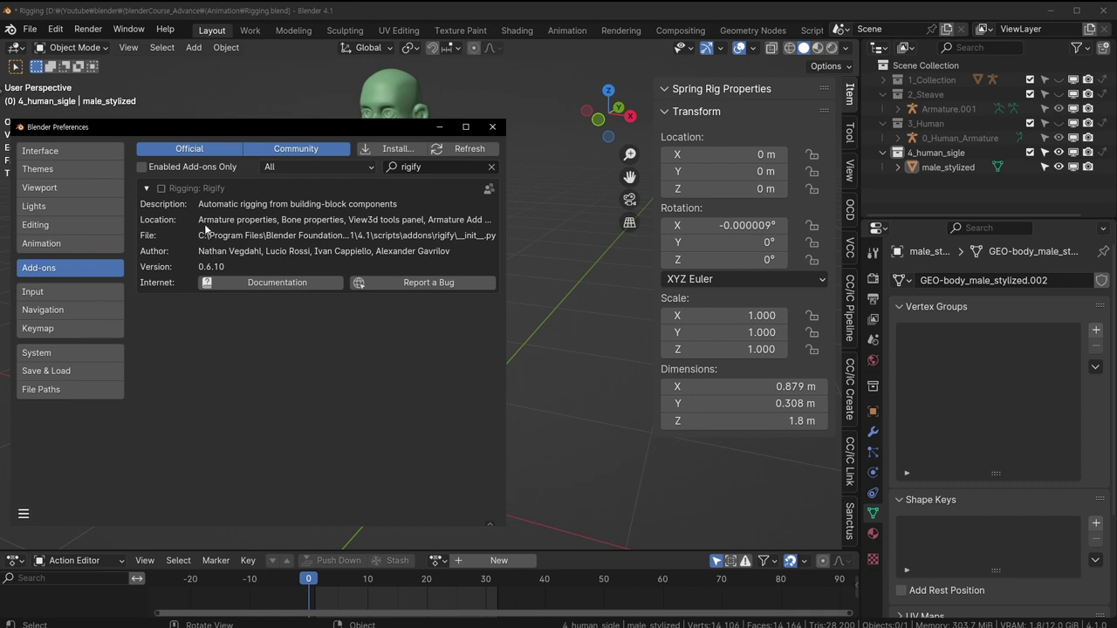
left_click(161, 189)
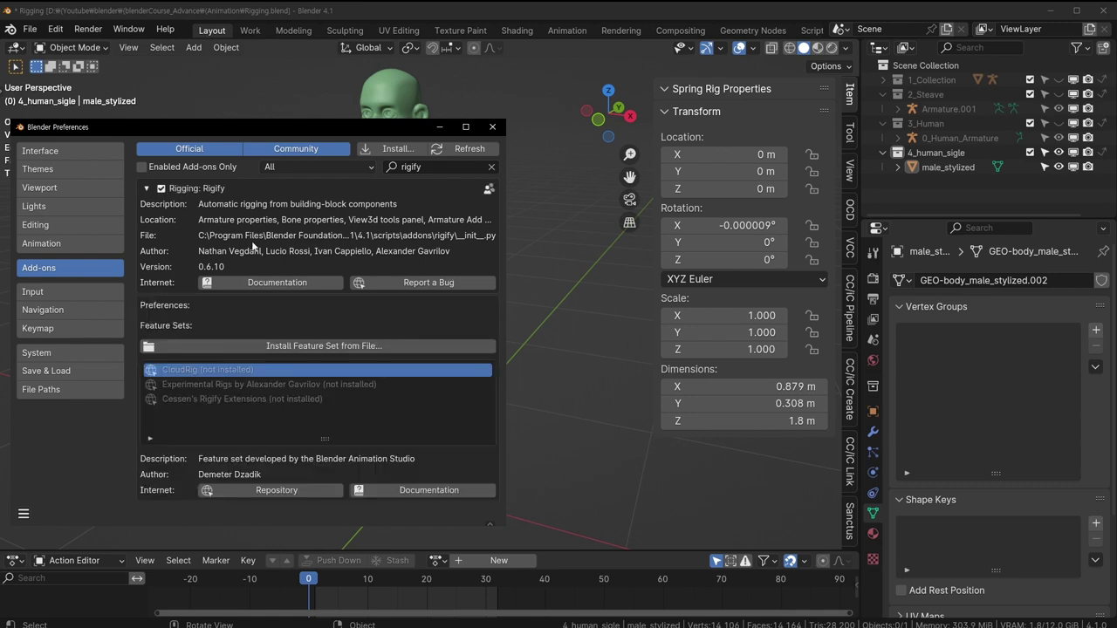
left_click_drag(207, 128, 196, 109)
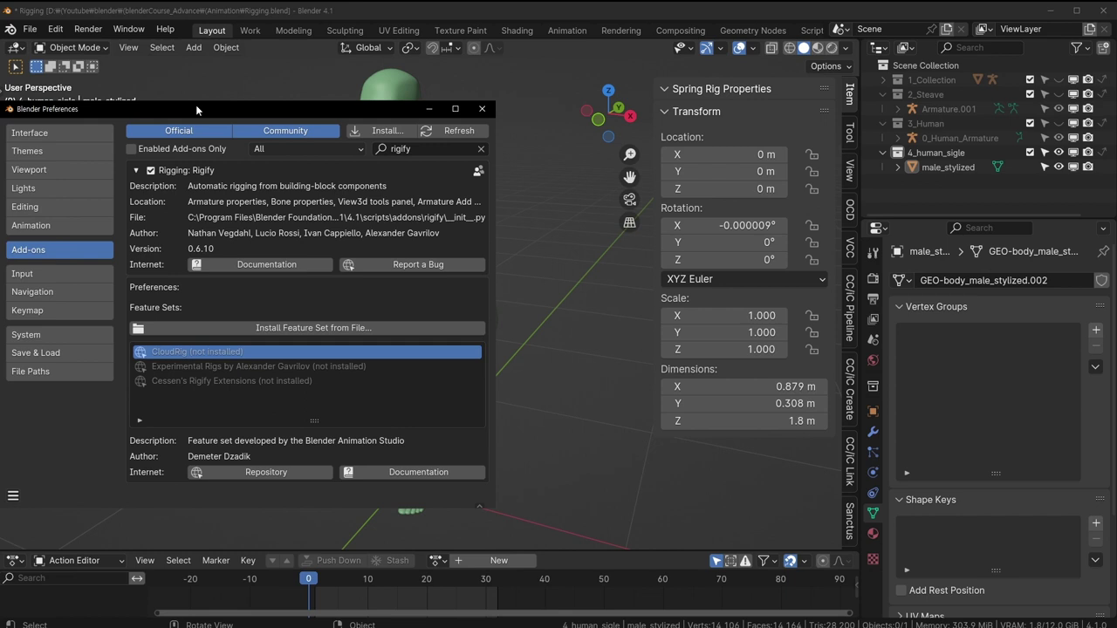
Close Preferences, orbit back from the character, and bring up the Shift+A add menu.
left_click(482, 108)
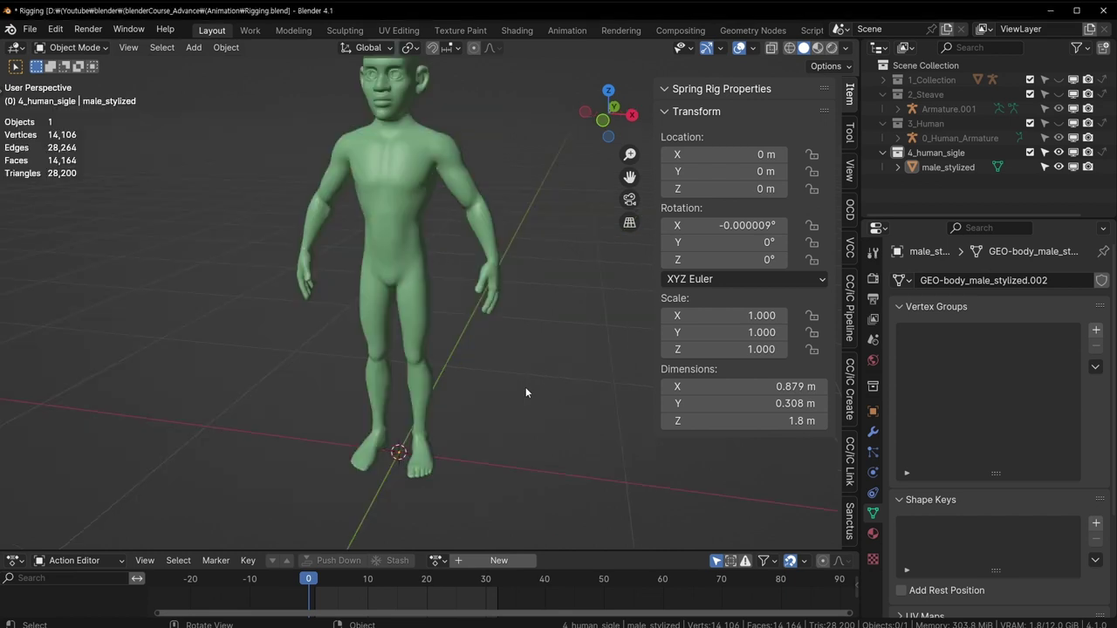
mouse_move(428, 480)
middle_mouse_down()
mouse_move(442, 309)
mouse_move(425, 464)
middle_mouse_up()
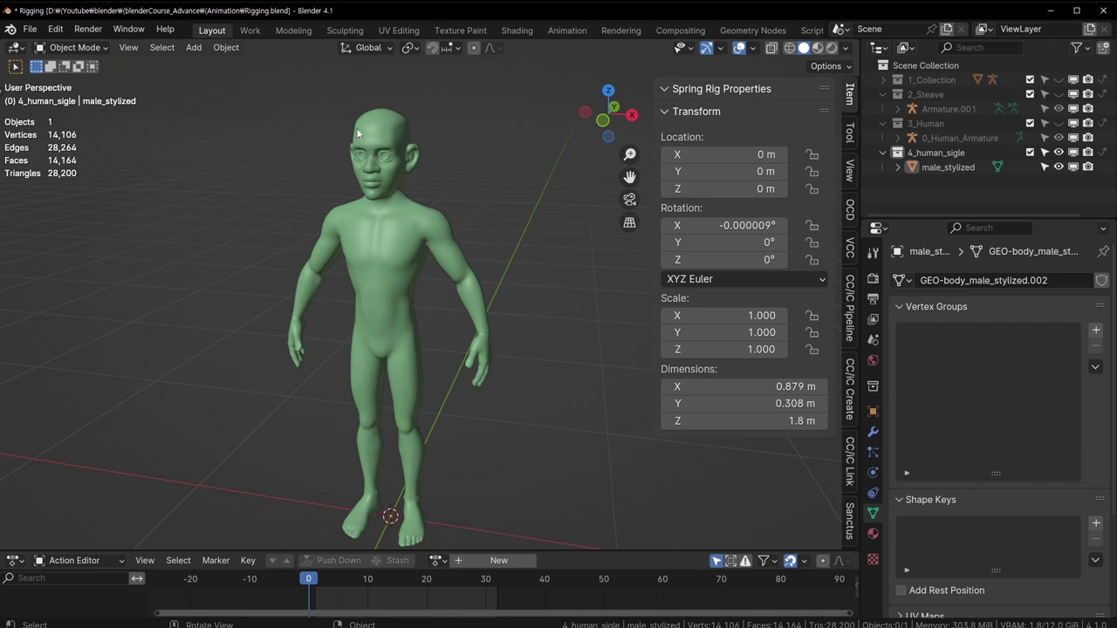
mouse_move(484, 295)
middle_mouse_down()
mouse_move(517, 359)
mouse_move(485, 342)
mouse_move(513, 327)
middle_mouse_up()
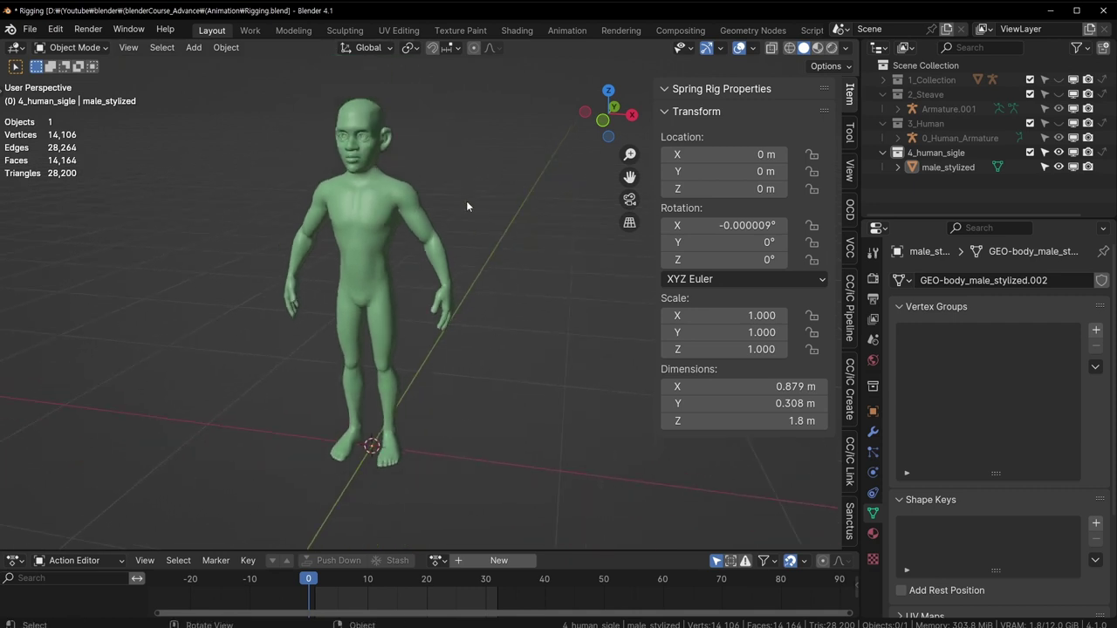
key("shift+a")
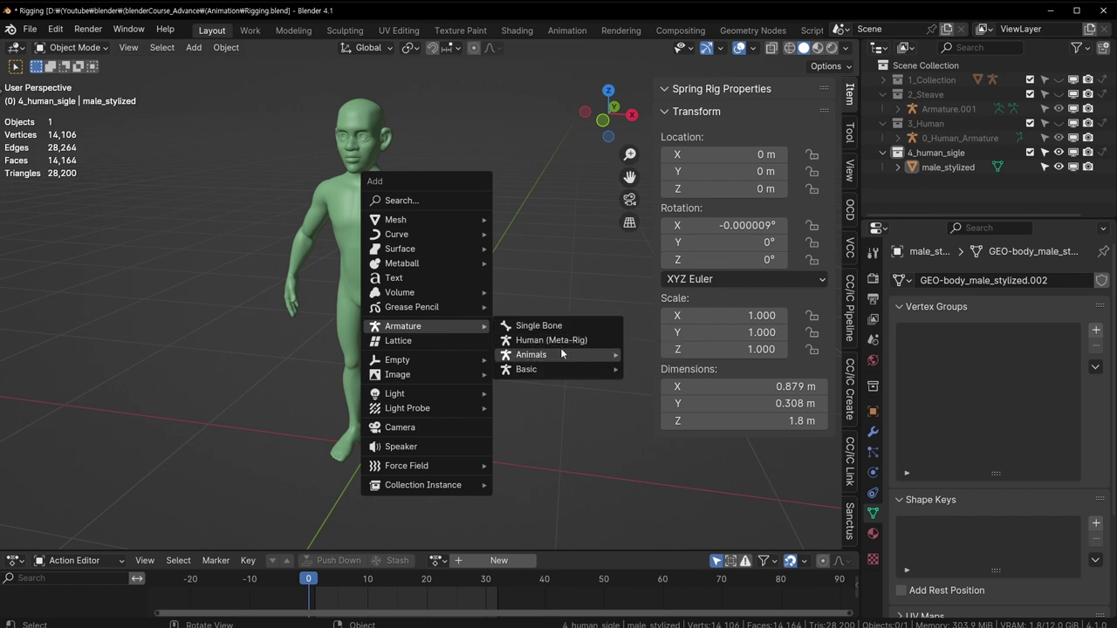
mouse_move(403, 325)
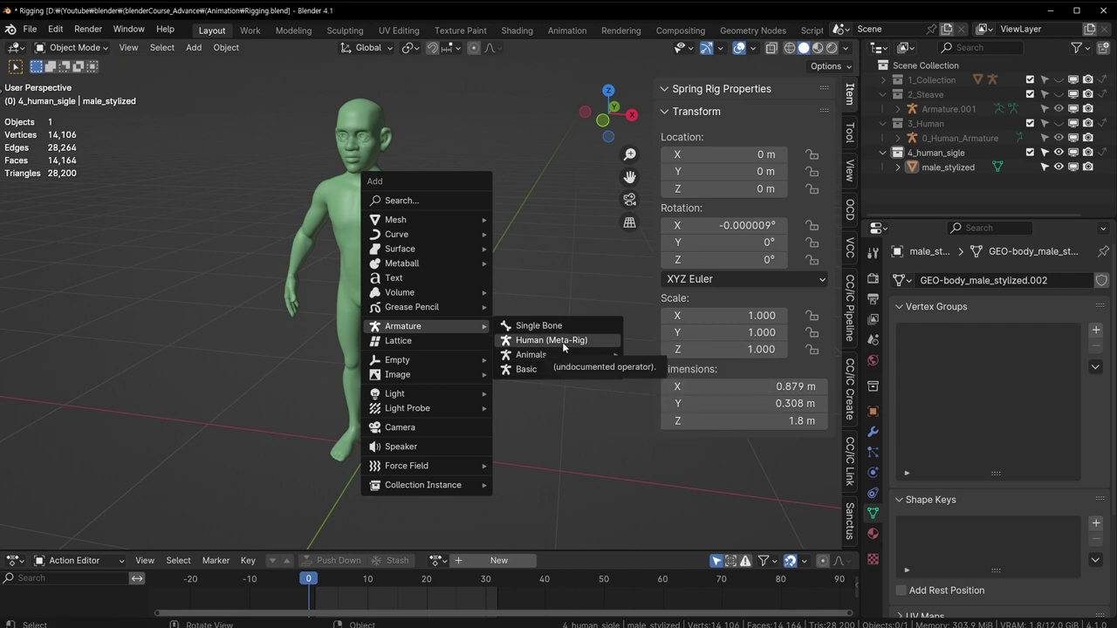
Add a Human meta-rig, move it along X to -1.1767 m, and zoom in on it.
left_click(562, 341)
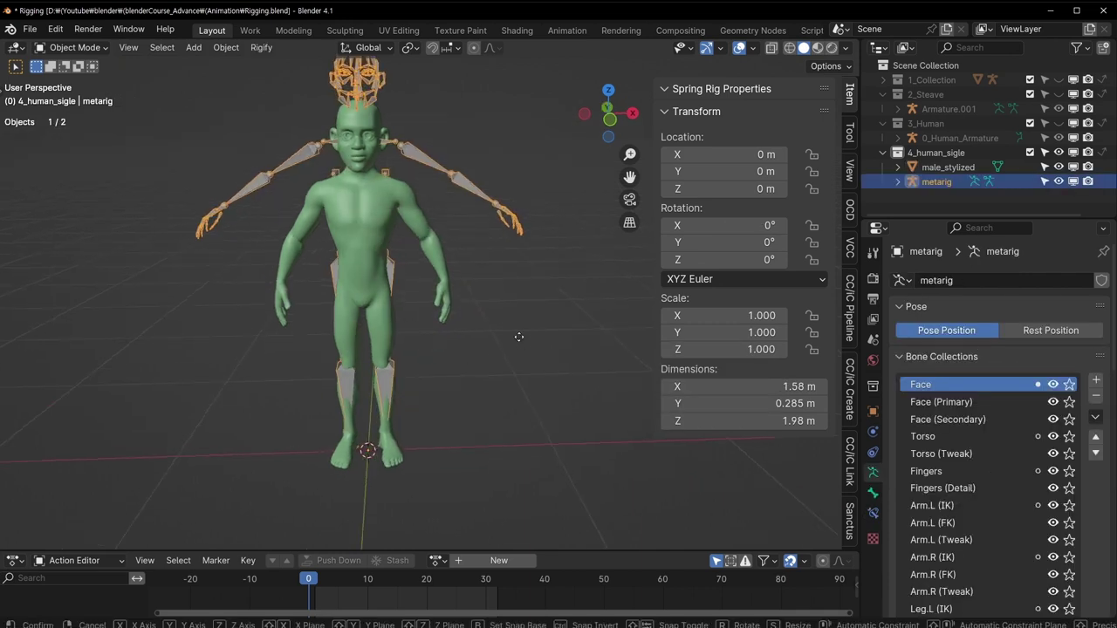
key("g")
key("x")
left_click(295, 330)
mouse_move(294, 330)
middle_mouse_down()
mouse_move(491, 346)
mouse_move(470, 309)
mouse_move(387, 333)
mouse_move(431, 309)
mouse_move(422, 295)
mouse_move(372, 298)
mouse_move(381, 253)
mouse_move(277, 249)
mouse_move(557, 204)
mouse_move(467, 253)
mouse_move(408, 158)
mouse_move(420, 260)
mouse_move(455, 231)
mouse_move(336, 310)
mouse_move(492, 296)
mouse_move(454, 327)
mouse_move(432, 444)
mouse_move(384, 305)
mouse_move(431, 248)
mouse_move(412, 283)
middle_mouse_up()
scroll(472, 293, "up", 4)
scroll(523, 218, "up", 3)
key("Tab")
left_click(375, 296)
left_click(434, 227)
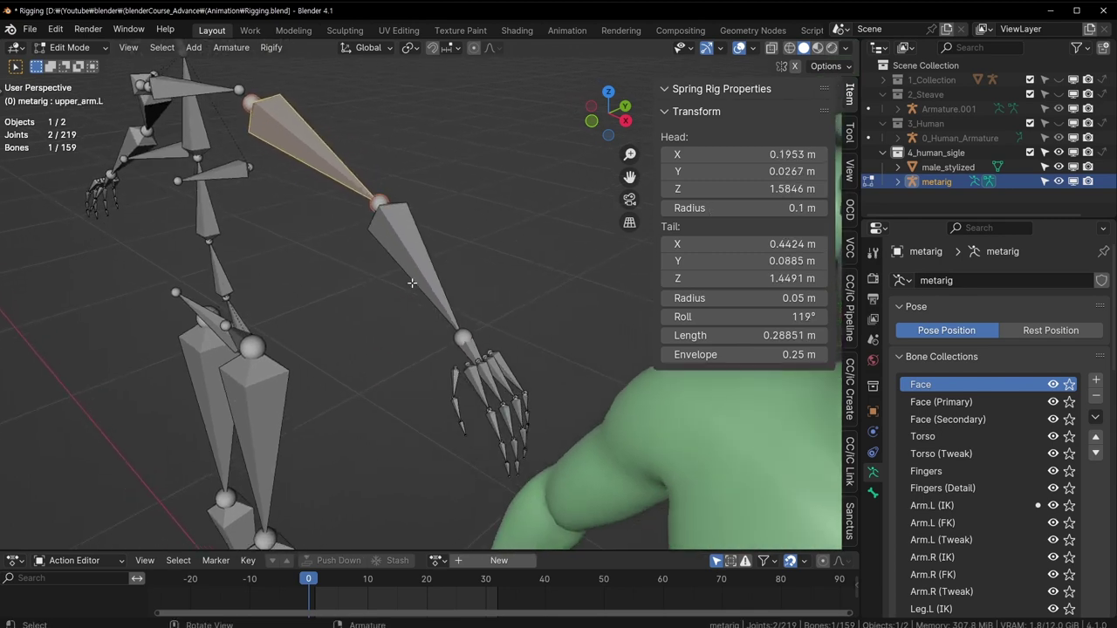
left_click(415, 282)
left_click(470, 349)
left_click(476, 377)
left_click(494, 412)
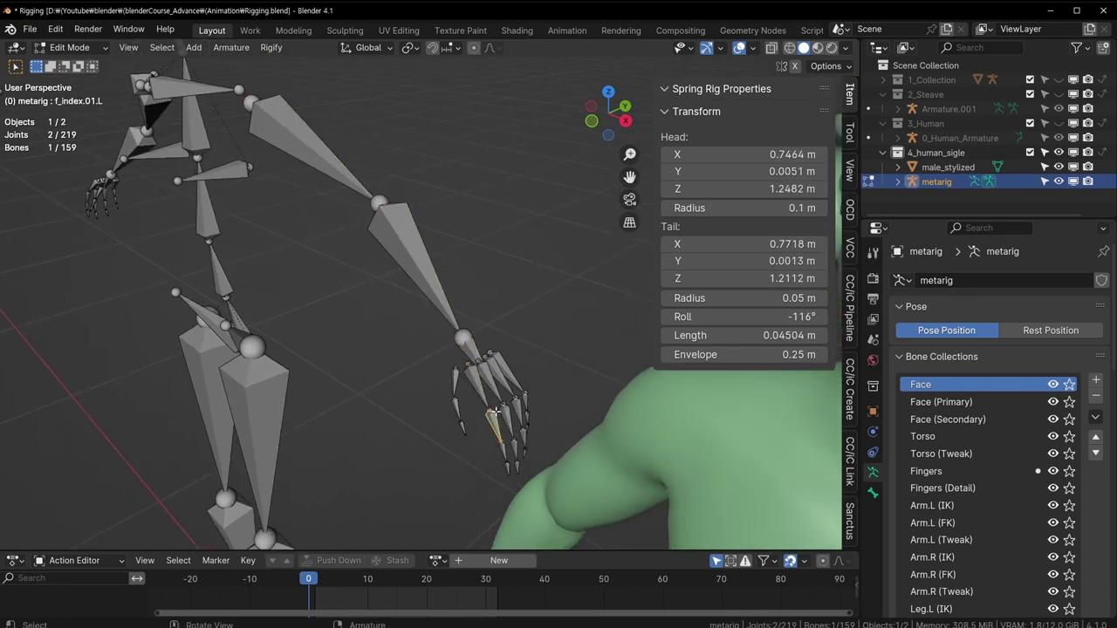
scroll(452, 321, "up", 4)
left_click(384, 266)
left_click(382, 310)
left_click(516, 389)
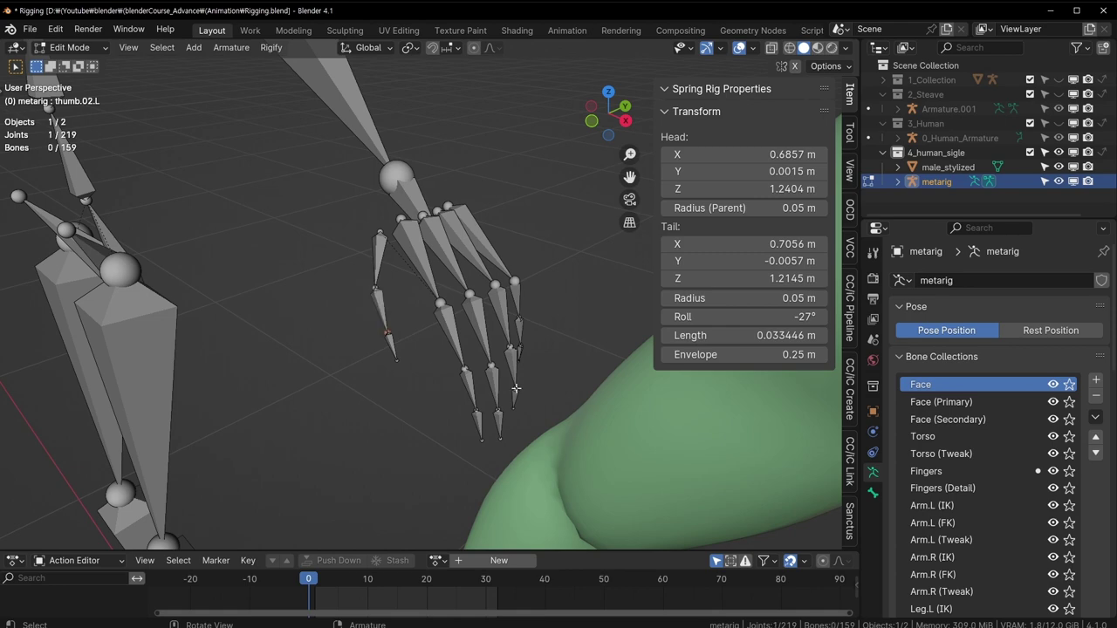
left_click(512, 367)
left_click(457, 351)
left_click(471, 388)
left_click(478, 426)
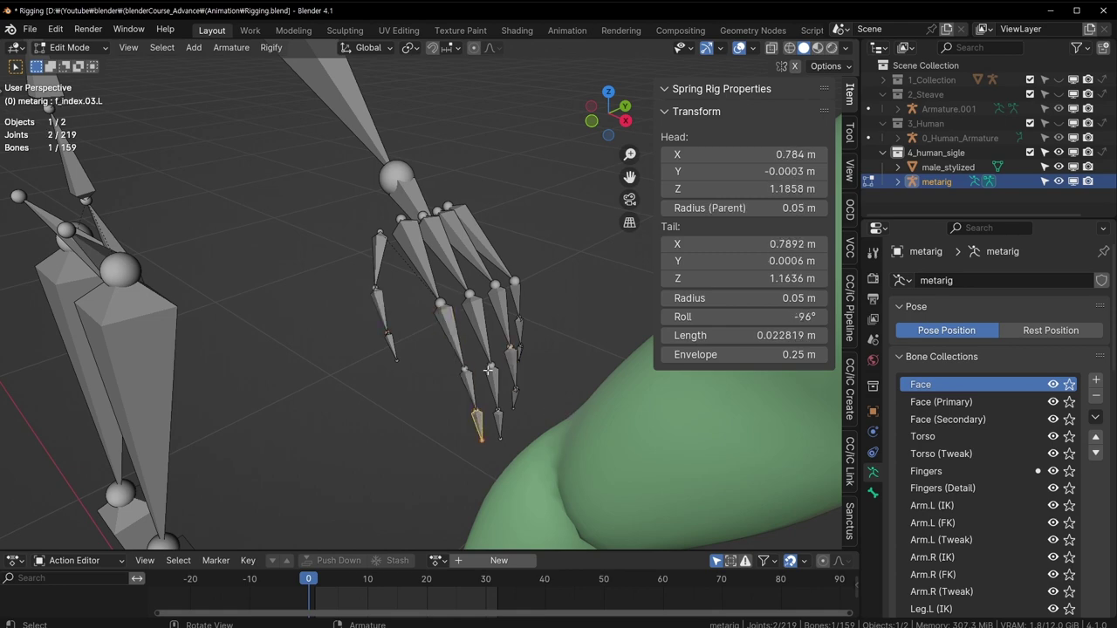
left_click(480, 332)
left_click(492, 388)
left_click(515, 397)
left_click(467, 408)
scroll(294, 230, "down", 5)
middle_click_drag(294, 230, 369, 274)
middle_click_drag(139, 350, 424, 293)
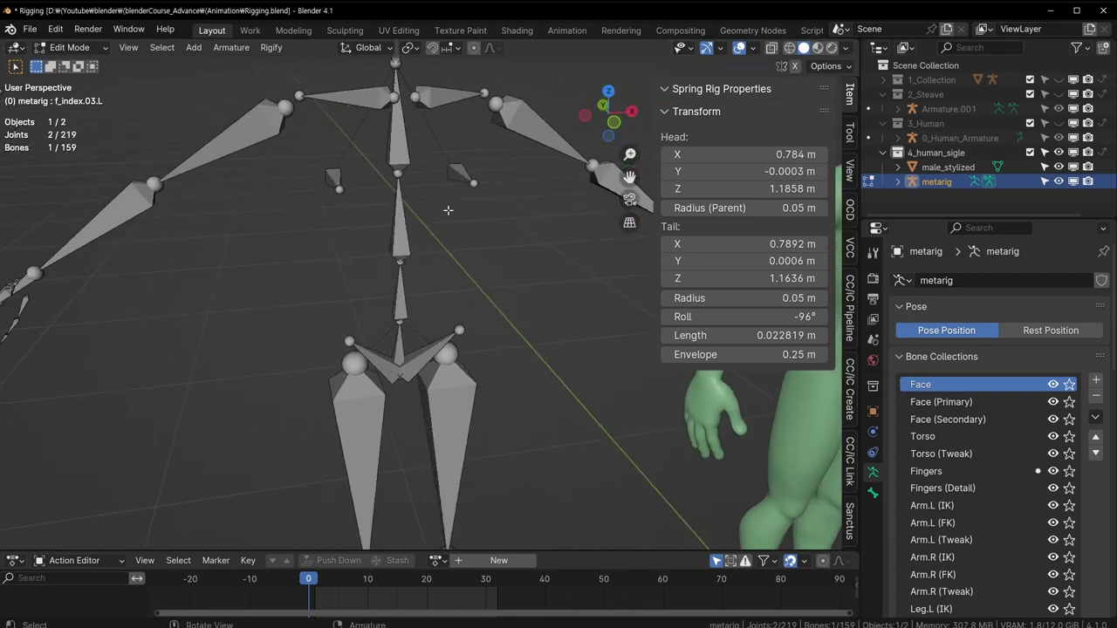
left_click(431, 356)
scroll(406, 322, "up", 2)
scroll(406, 322, "down", 3)
left_click(362, 286)
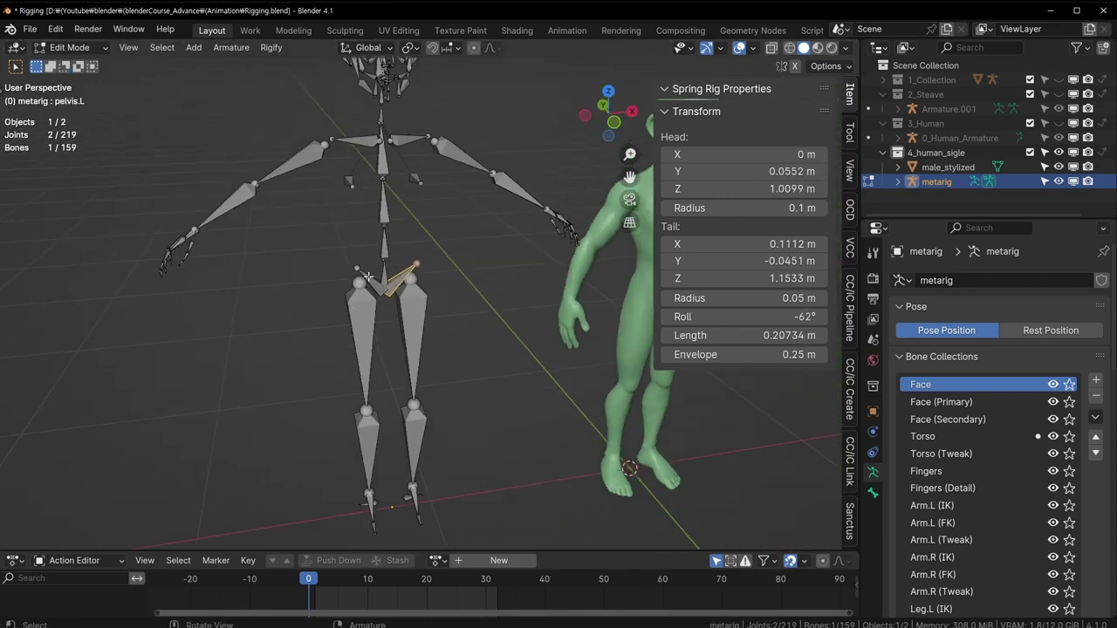
scroll(379, 253, "up", 3)
left_click(346, 260)
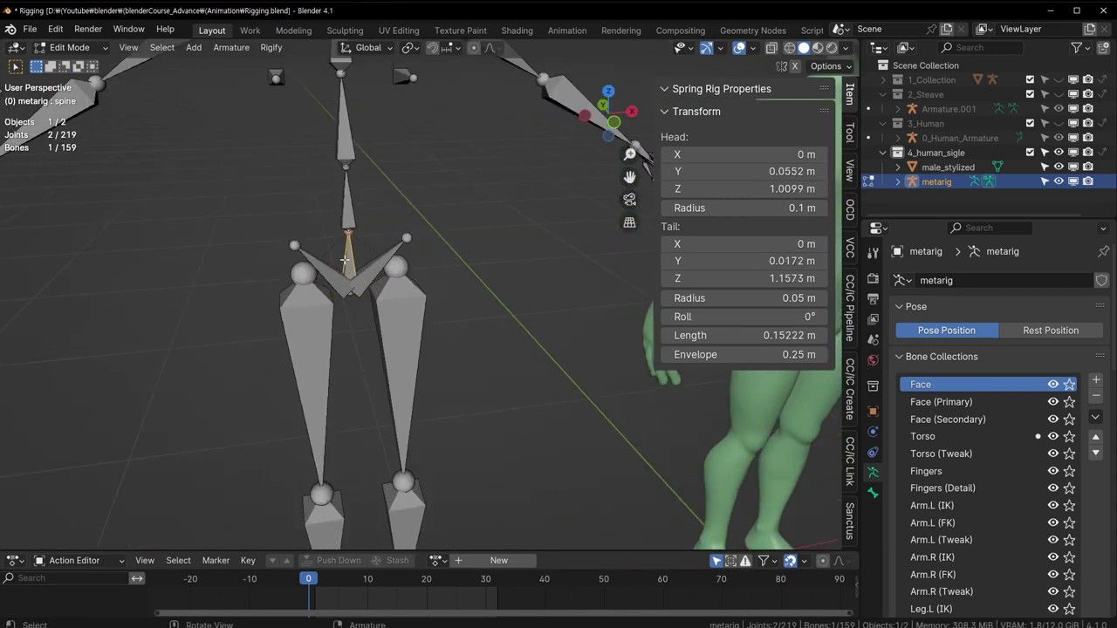
left_click(348, 199)
left_click(352, 147)
scroll(352, 147, "down", 3)
scroll(347, 294, "down", 1)
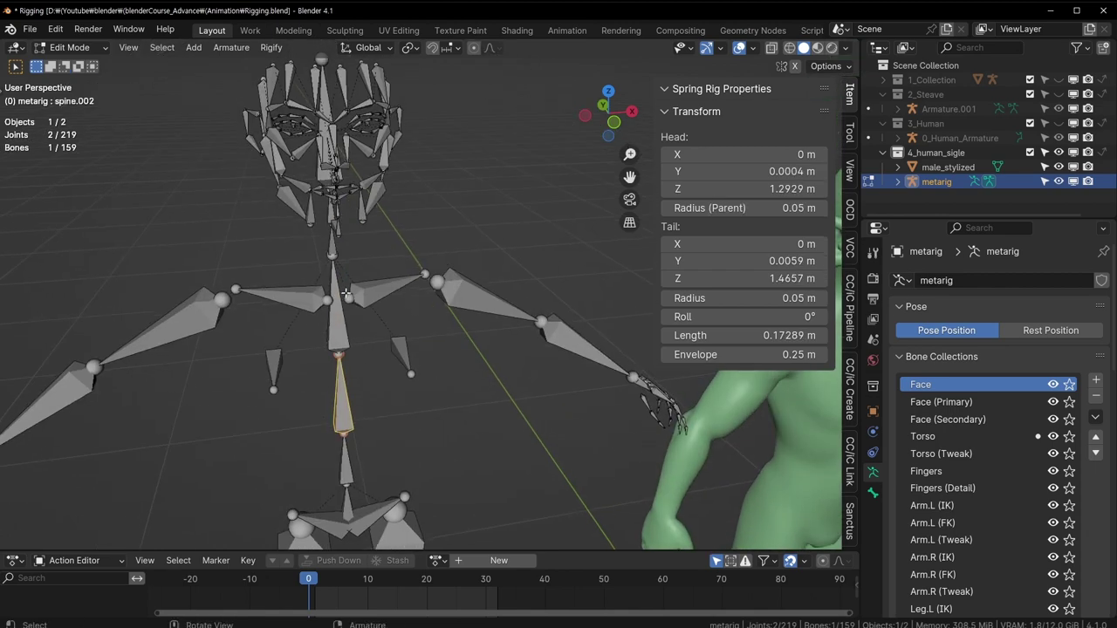
scroll(338, 148, "down", 3)
scroll(377, 143, "up", 3)
left_click(360, 236)
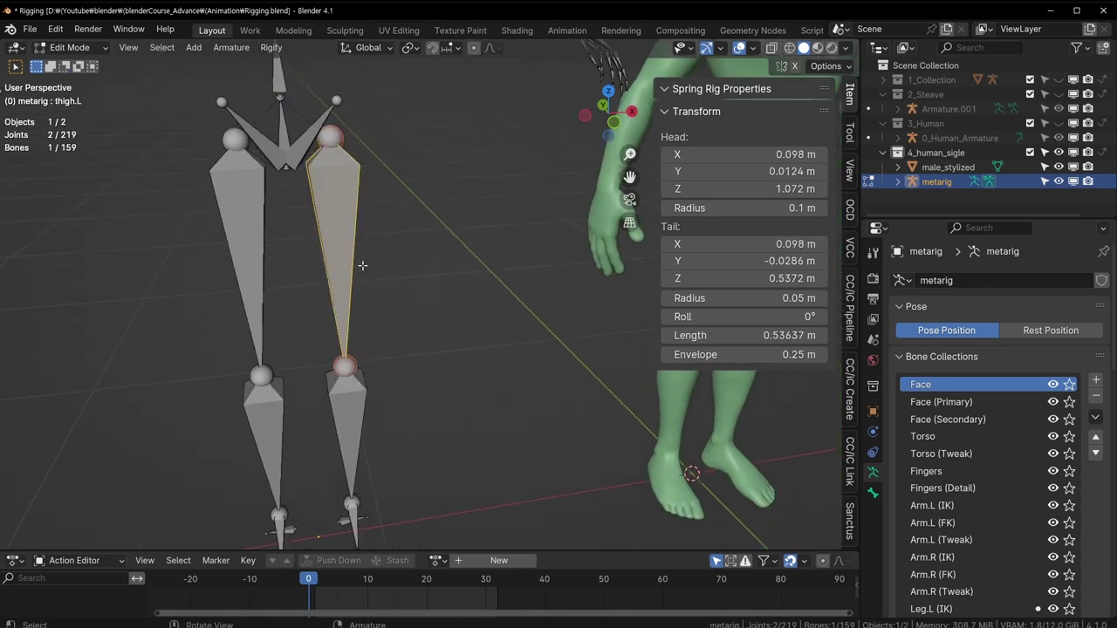
left_click(368, 409, "shift")
scroll(439, 271, "up", 2)
middle_click_drag(439, 272, 323, 424)
left_click(323, 424)
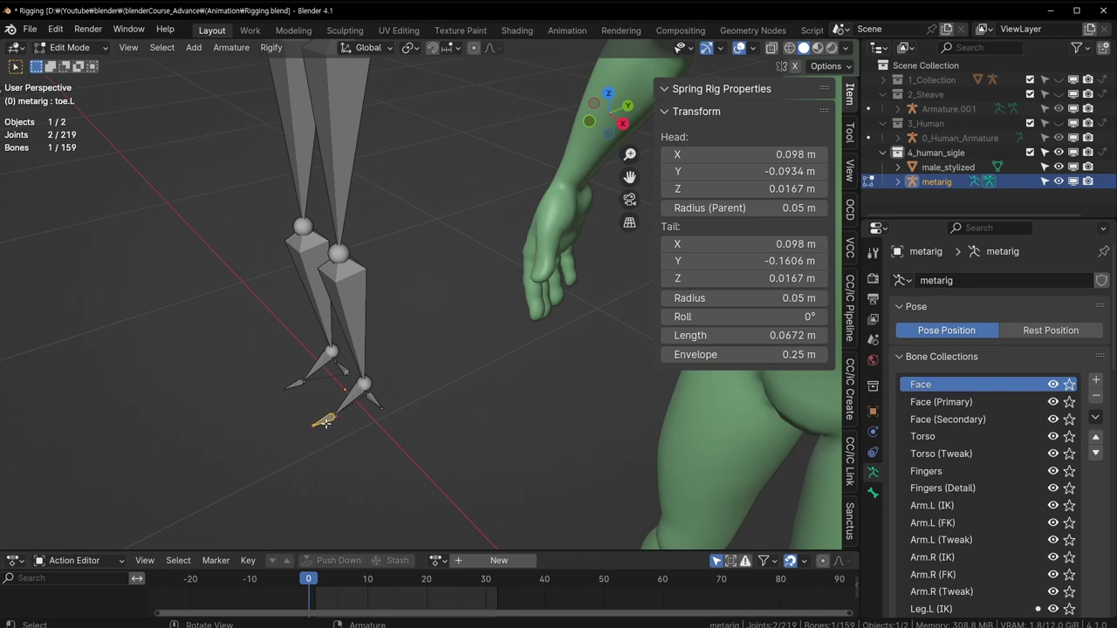
left_click(375, 402)
scroll(328, 358, "down", 4)
mouse_move(328, 358)
middle_mouse_down()
mouse_move(381, 299)
mouse_move(319, 302)
middle_mouse_up()
scroll(381, 300, "up", 3)
left_click(382, 296)
left_click(296, 289)
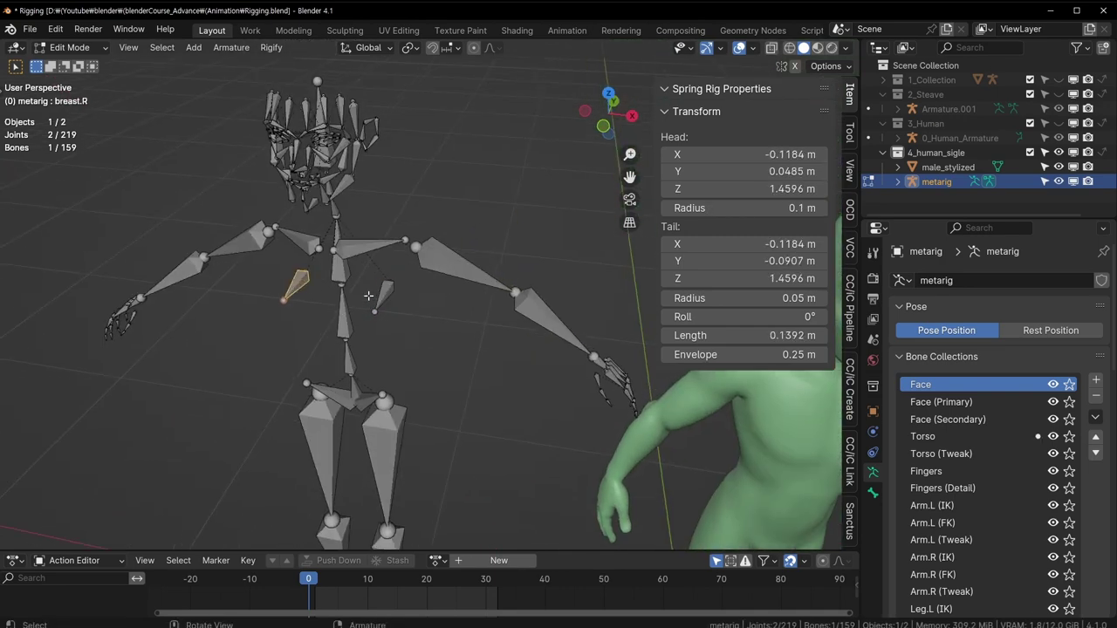
left_click(398, 303)
mouse_move(398, 303)
middle_mouse_down()
mouse_move(382, 287)
mouse_move(384, 305)
middle_mouse_up()
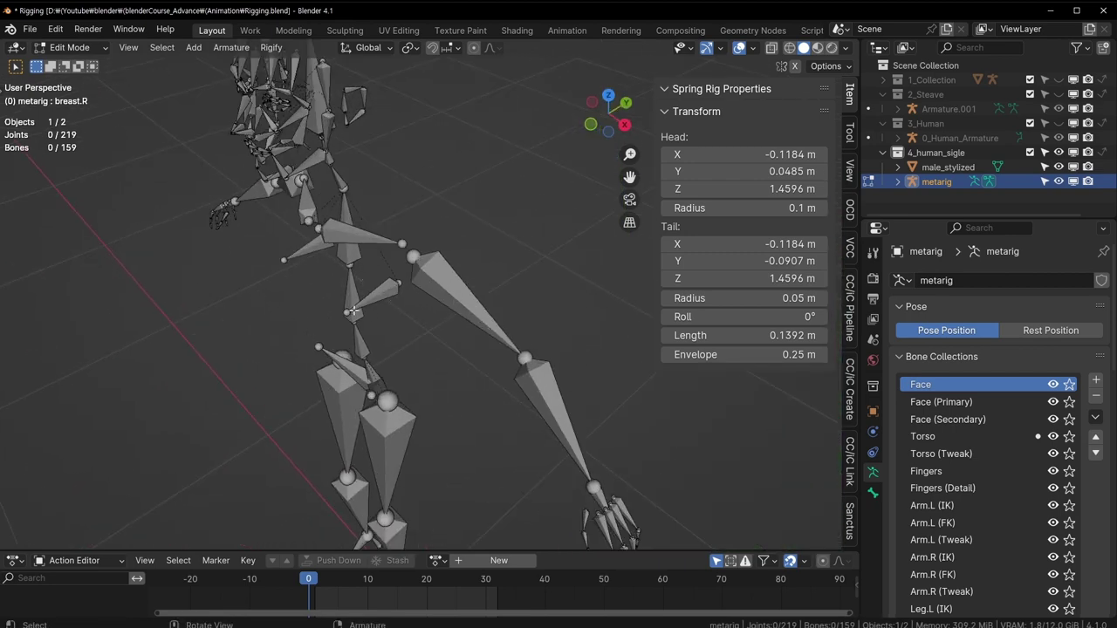
middle_click_drag(353, 311, 384, 293)
left_click(377, 295)
left_click(270, 272)
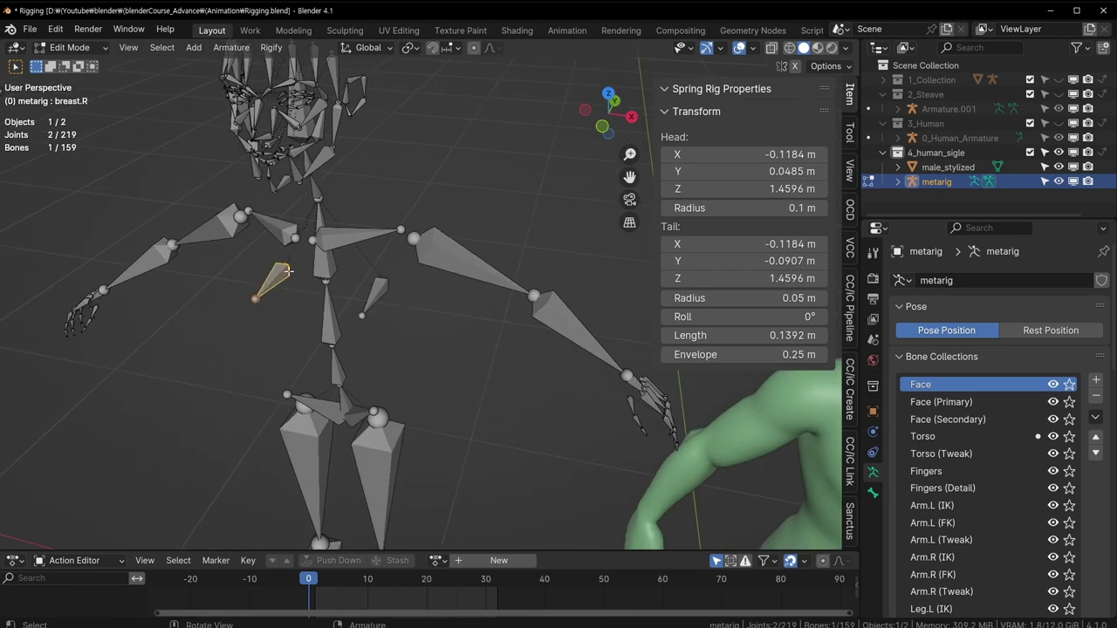
scroll(402, 306, "down", 4)
scroll(401, 305, "up", 3)
Return to Object Mode and orbit, zoom and pan to compare the metarig with the character.
key("Tab")
mouse_move(411, 323)
middle_mouse_down()
mouse_move(440, 372)
mouse_move(456, 307)
middle_mouse_up()
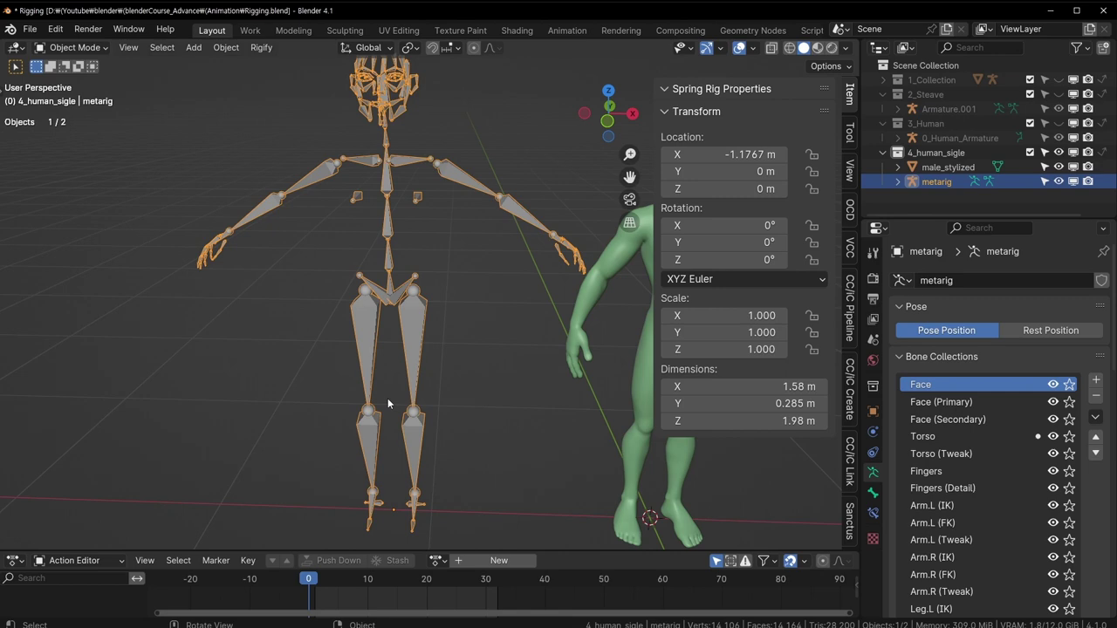
scroll(390, 319, "up", 2)
scroll(390, 321, "up", 1)
scroll(390, 321, "up", 2)
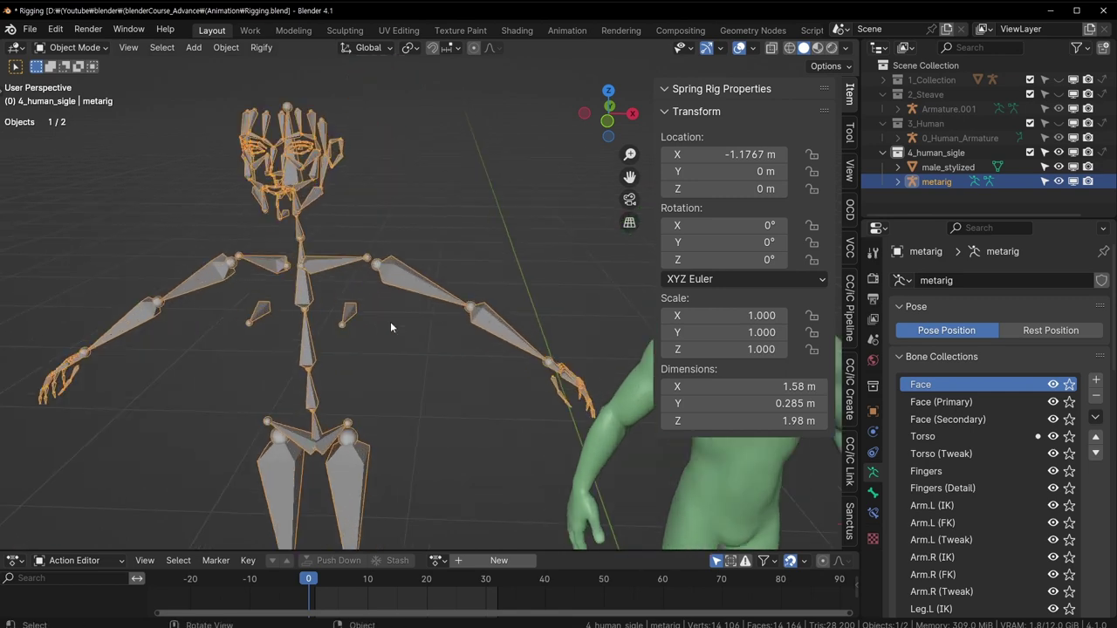
mouse_move(390, 321)
middle_mouse_down()
mouse_move(330, 248)
mouse_move(388, 280)
mouse_move(342, 163)
mouse_move(416, 315)
mouse_move(518, 323)
mouse_move(527, 302)
mouse_move(402, 299)
mouse_move(156, 228)
middle_mouse_up()
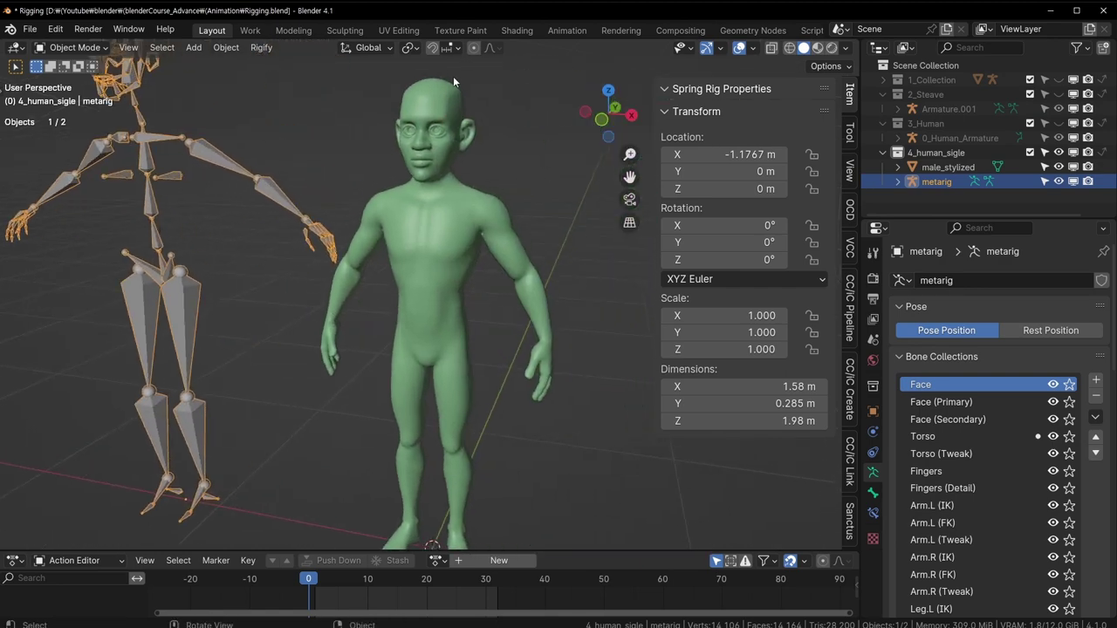
scroll(405, 253, "down", 2)
middle_click_drag(404, 253, 548, 218)
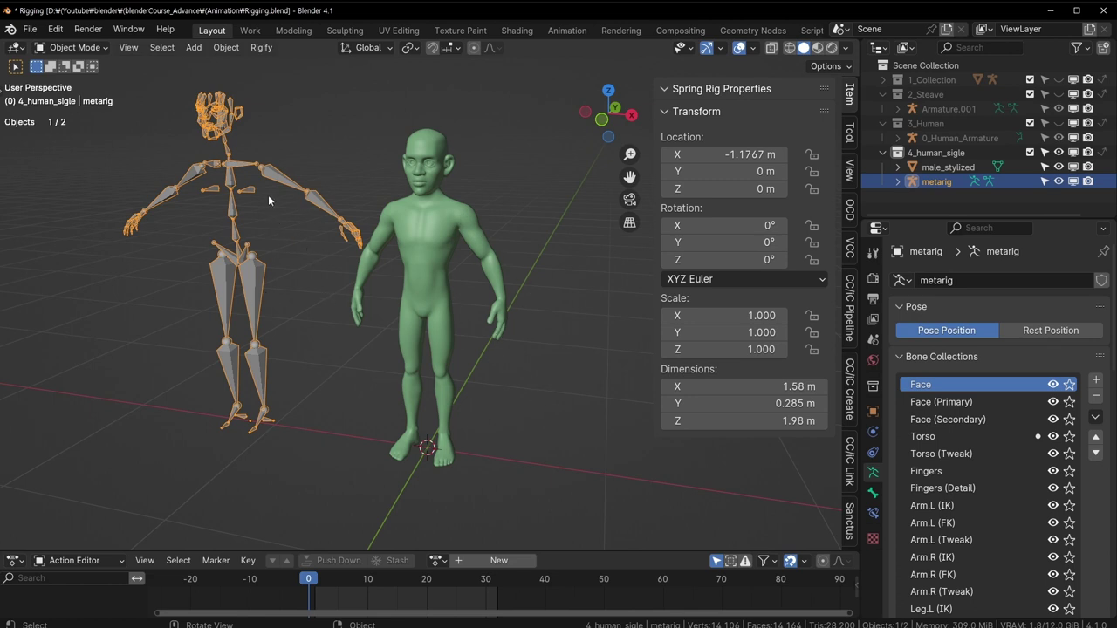
mouse_move(312, 228)
middle_mouse_down()
mouse_move(321, 337)
mouse_move(306, 302)
middle_mouse_up()
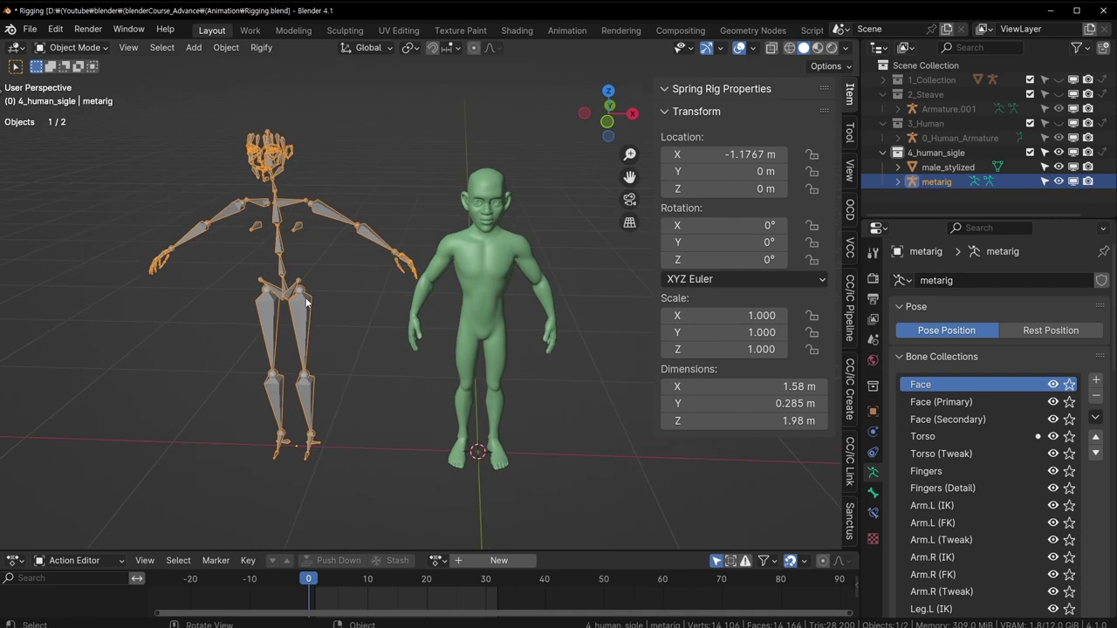
scroll(336, 249, "up", 2)
scroll(300, 215, "up", 3)
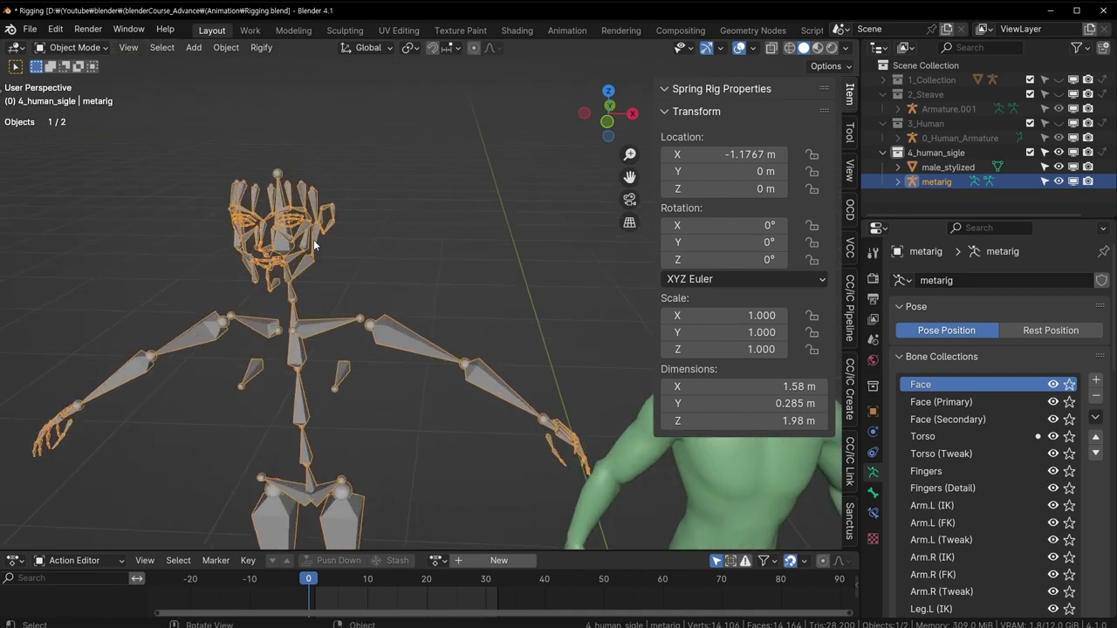
scroll(241, 229, "up", 2)
scroll(242, 229, "down", 5)
middle_click_drag(344, 226, 233, 140, "shift")
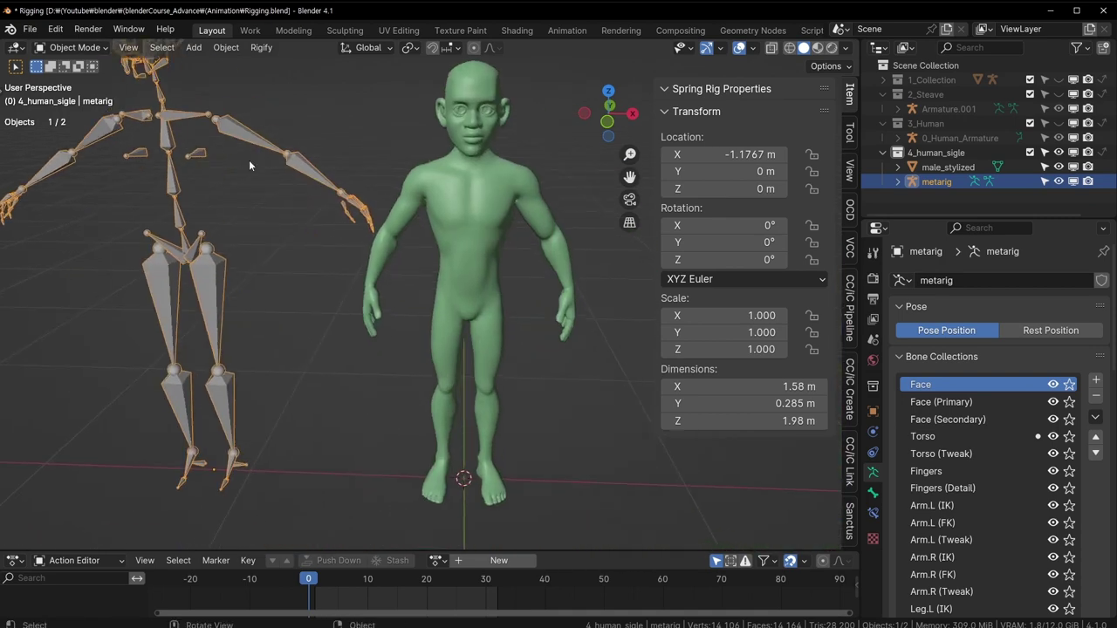
Delete the old metarig and bring up the Shift+A add menu.
key("x")
left_click(266, 190)
key("shift+a")
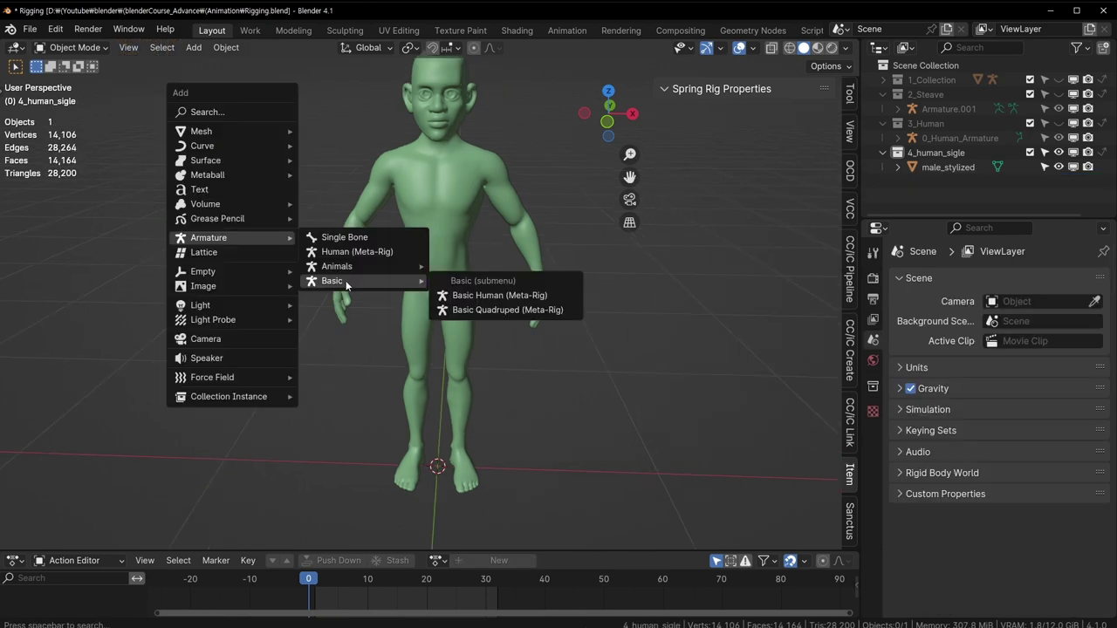
Add a Basic Human meta-rig, reset it to the origin with Alt+G, and view it from the front.
left_click(557, 301)
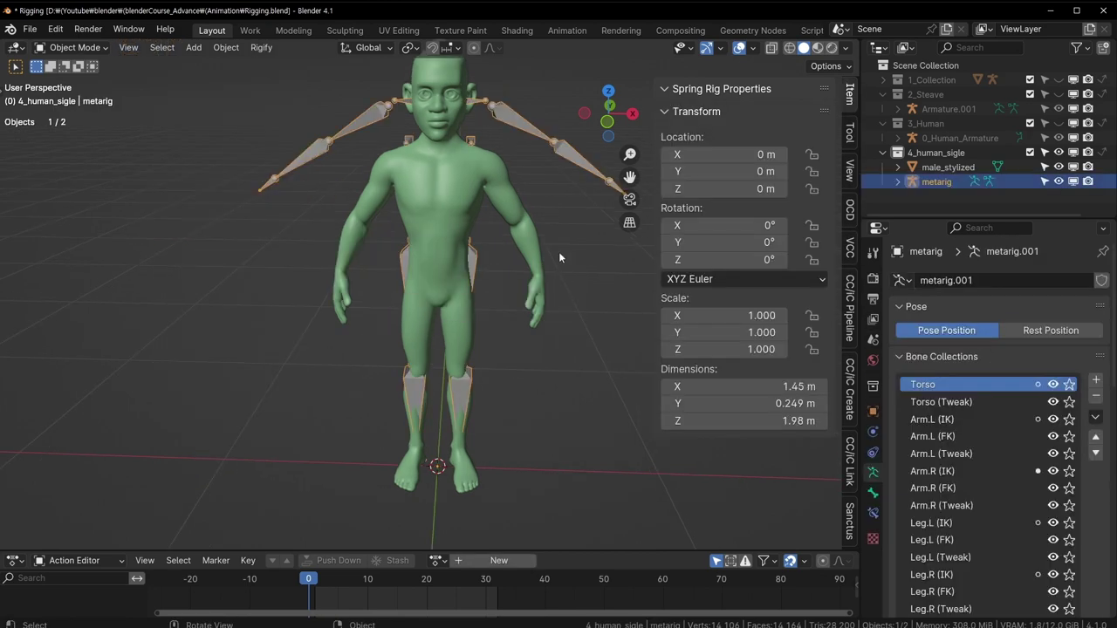
key("g")
key("x")
left_click(287, 277)
middle_click_drag(403, 253, 492, 276)
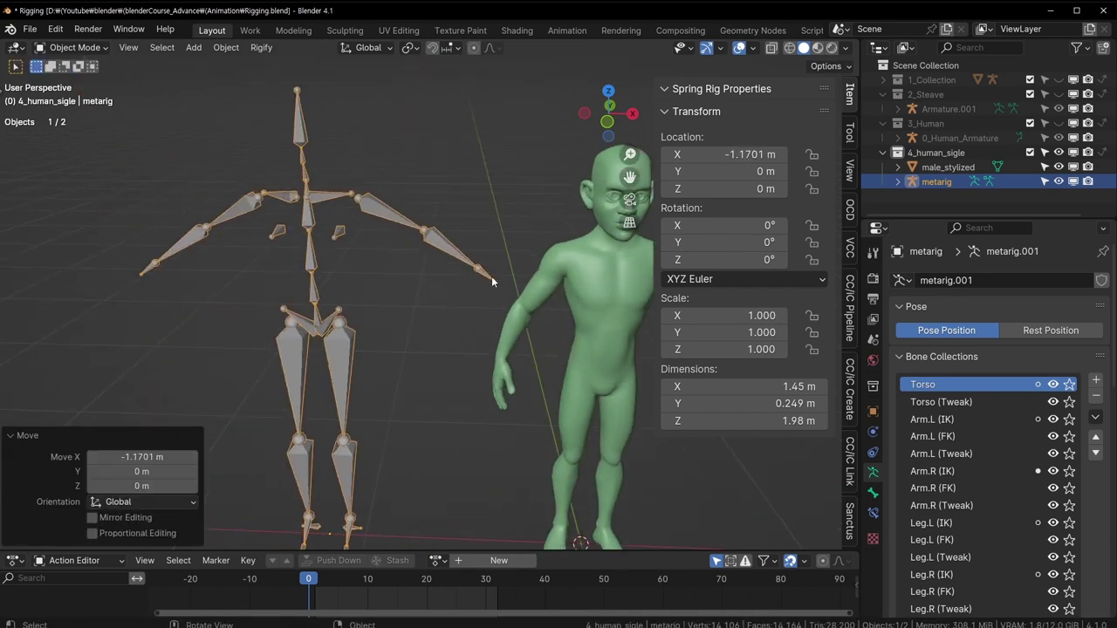
middle_click_drag(431, 258, 357, 293)
key("alt+g")
key("KP_1")
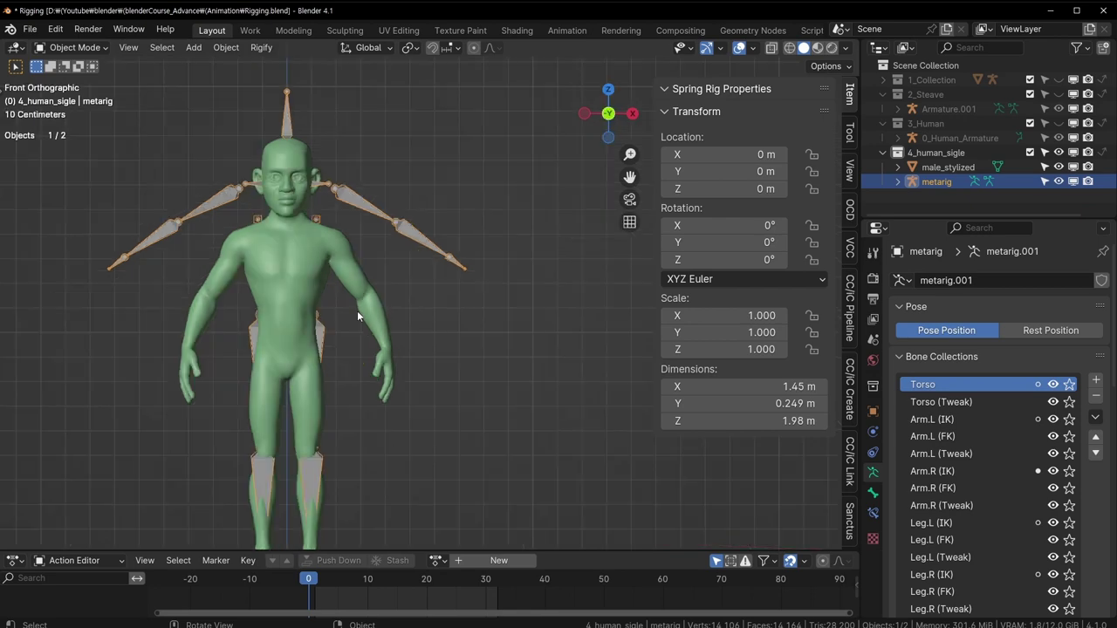
left_click(872, 493)
Turn on In Front in the armature's Viewport Display so bones show through the mesh.
left_click(873, 472)
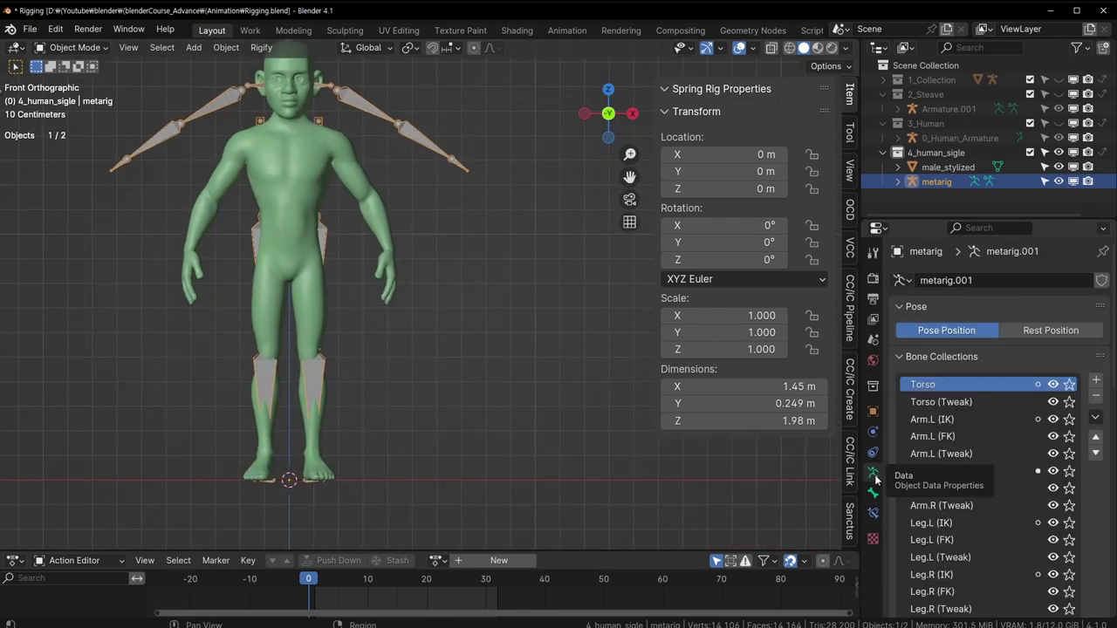
scroll(996, 506, "down", 5)
scroll(995, 506, "down", 8)
scroll(996, 506, "down", 1)
scroll(968, 481, "up", 4)
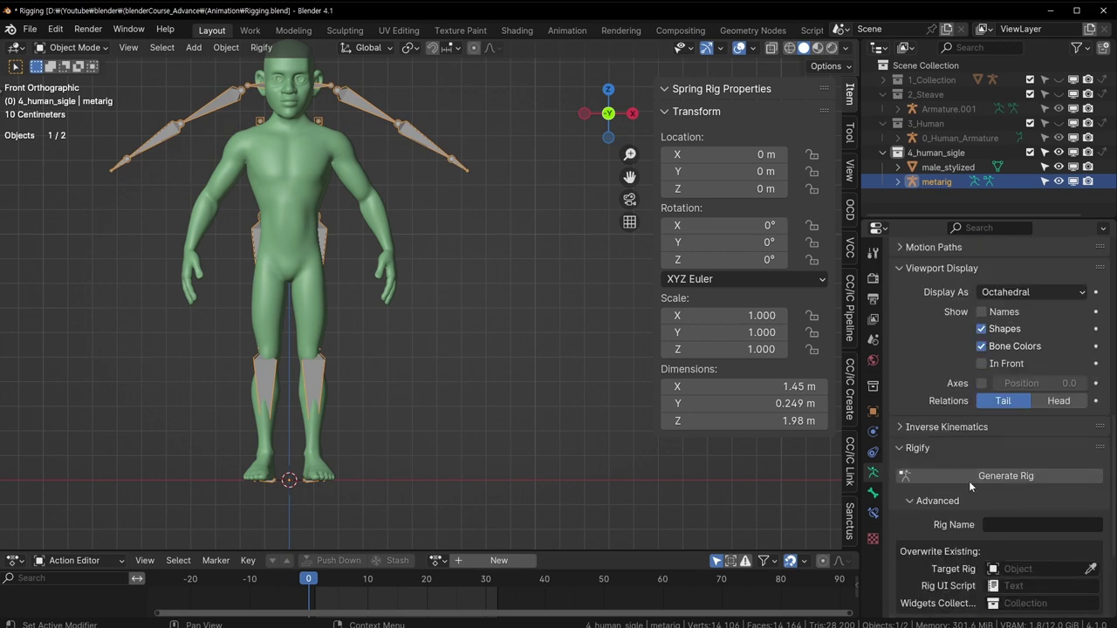
scroll(997, 451, "up", 3)
left_click(995, 453)
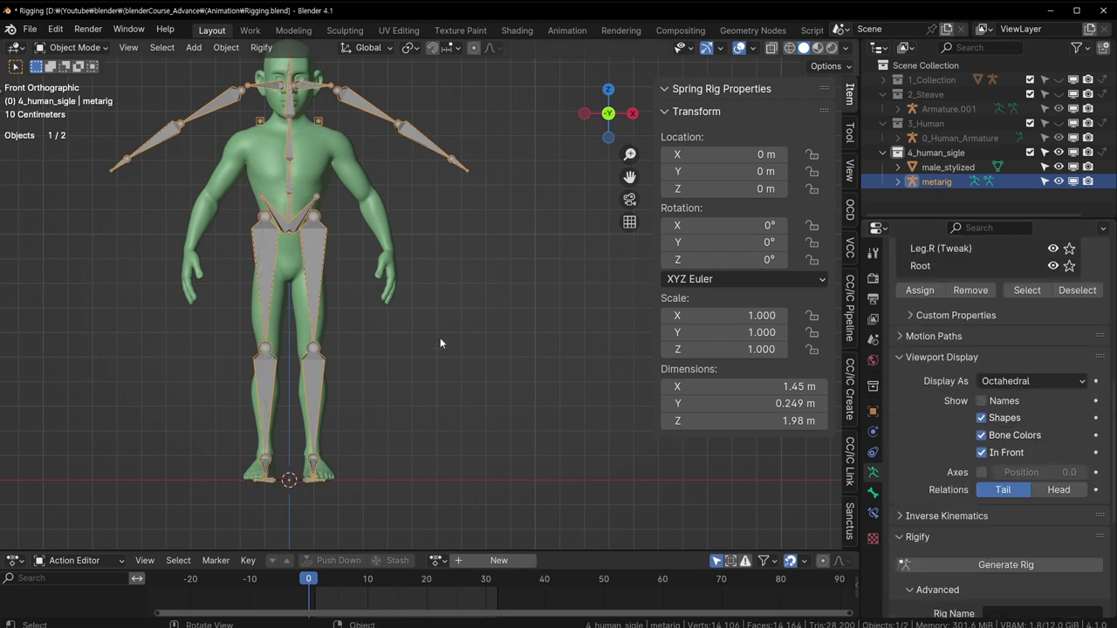
Scale the metarig uniformly to 0.871 and zoom in on the upper torso.
middle_click_drag(439, 343, 466, 408, "shift")
key("s")
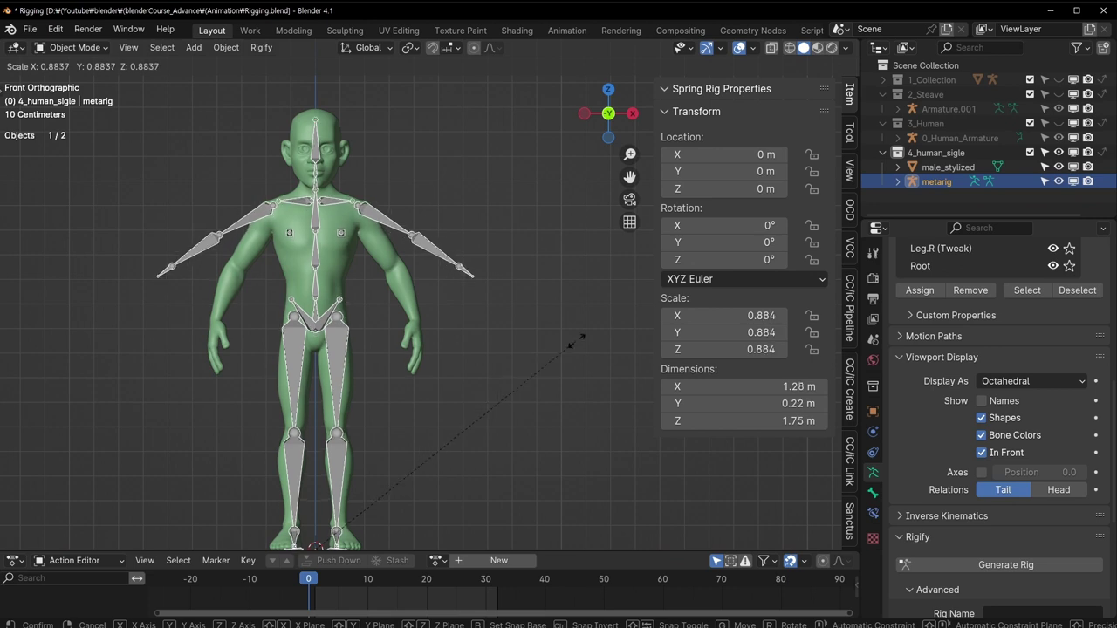
left_click(529, 351)
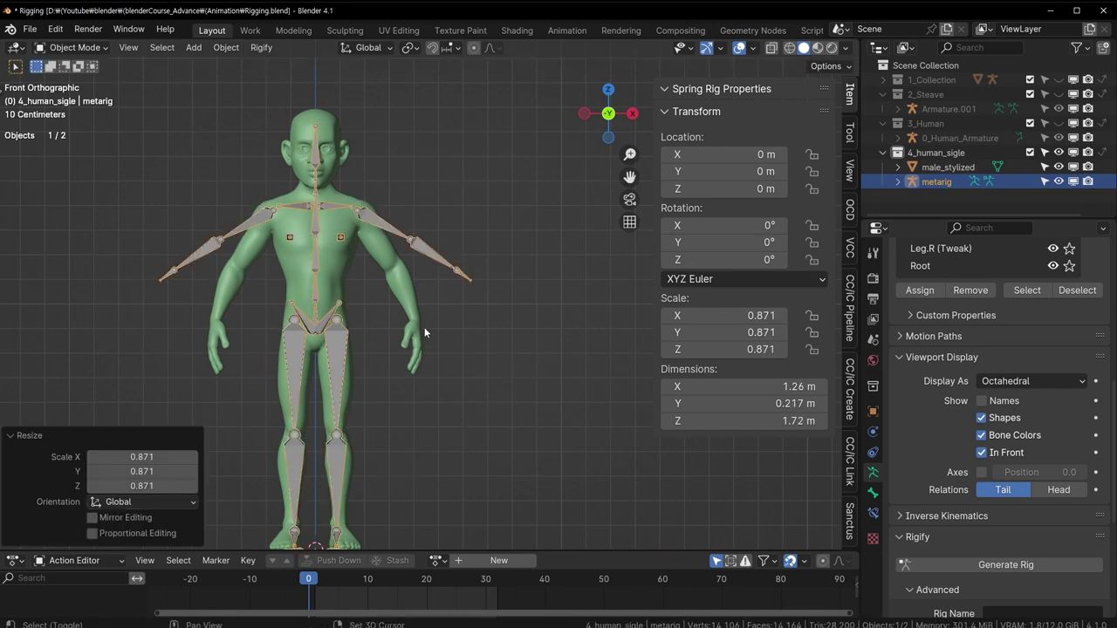
scroll(457, 267, "up", 1)
scroll(420, 397, "up", 3)
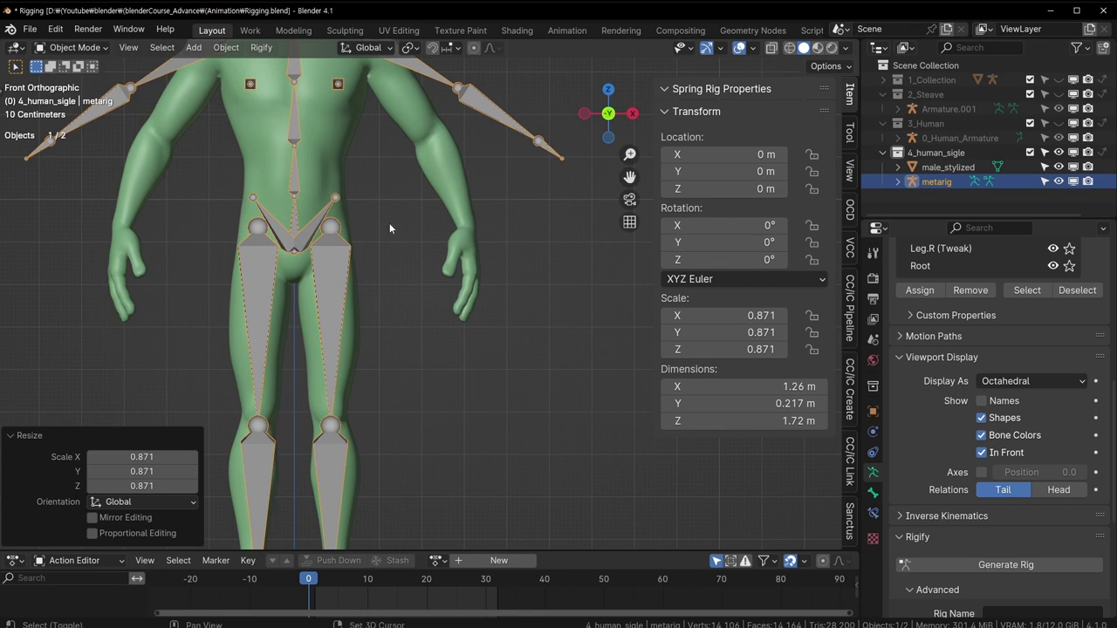
scroll(415, 414, "down", 2)
scroll(387, 297, "up", 3)
middle_click_drag(387, 297, 415, 410, "shift")
In Edit Mode, select and delete the metarig's two breast bones.
key("Tab")
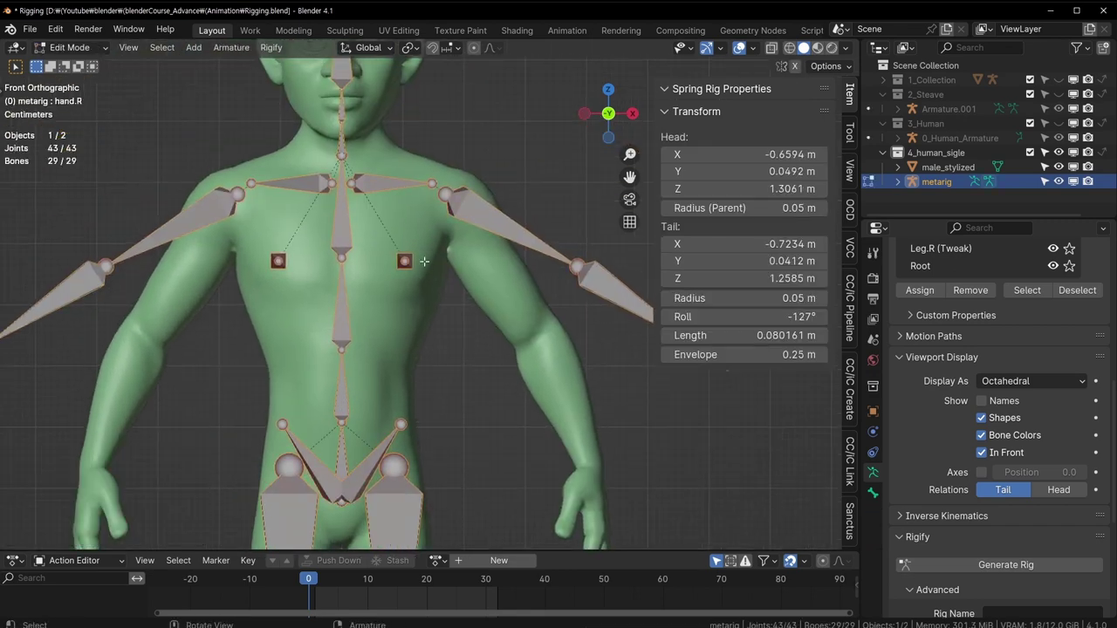
left_click(394, 259)
middle_click_drag(345, 258, 393, 319)
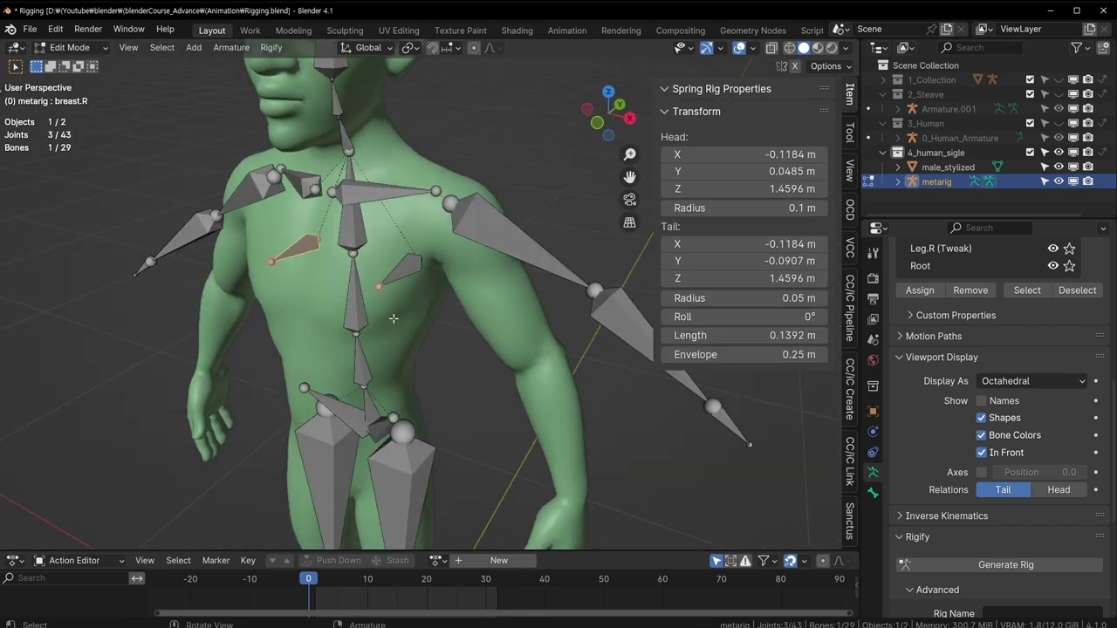
left_click(408, 262)
mouse_move(510, 274)
middle_mouse_down()
mouse_move(437, 288)
mouse_move(391, 344)
mouse_move(447, 272)
mouse_move(438, 339)
middle_mouse_up()
key("Delete")
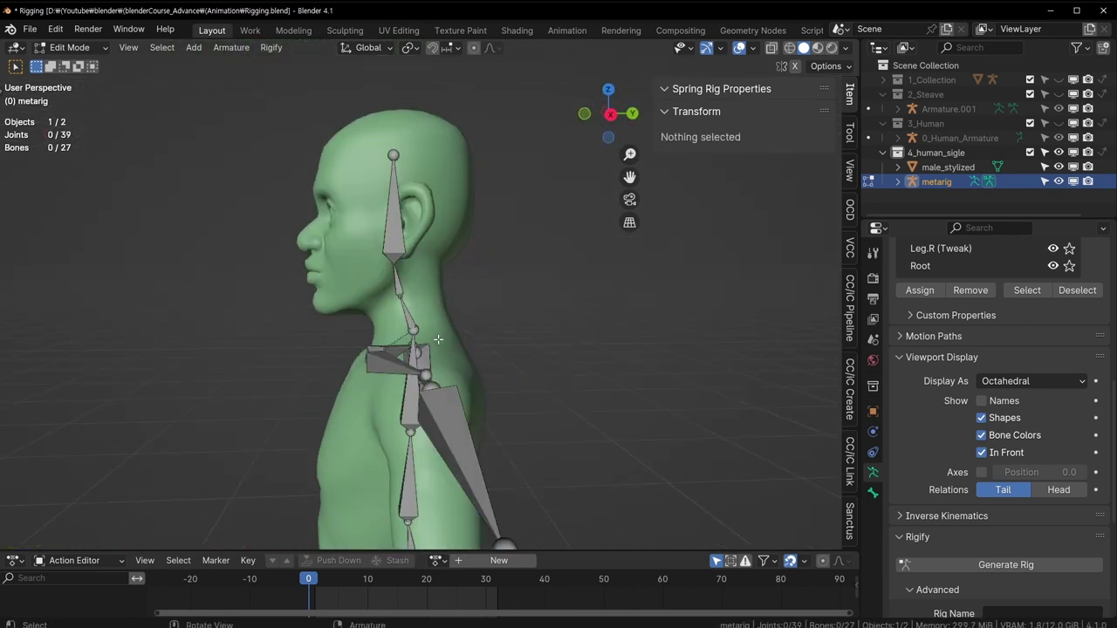
Select the head, neck and left shoulder joints, then frame the left arm in front view.
scroll(438, 338, "up", 3)
scroll(386, 171, "down", 1)
left_click(363, 160)
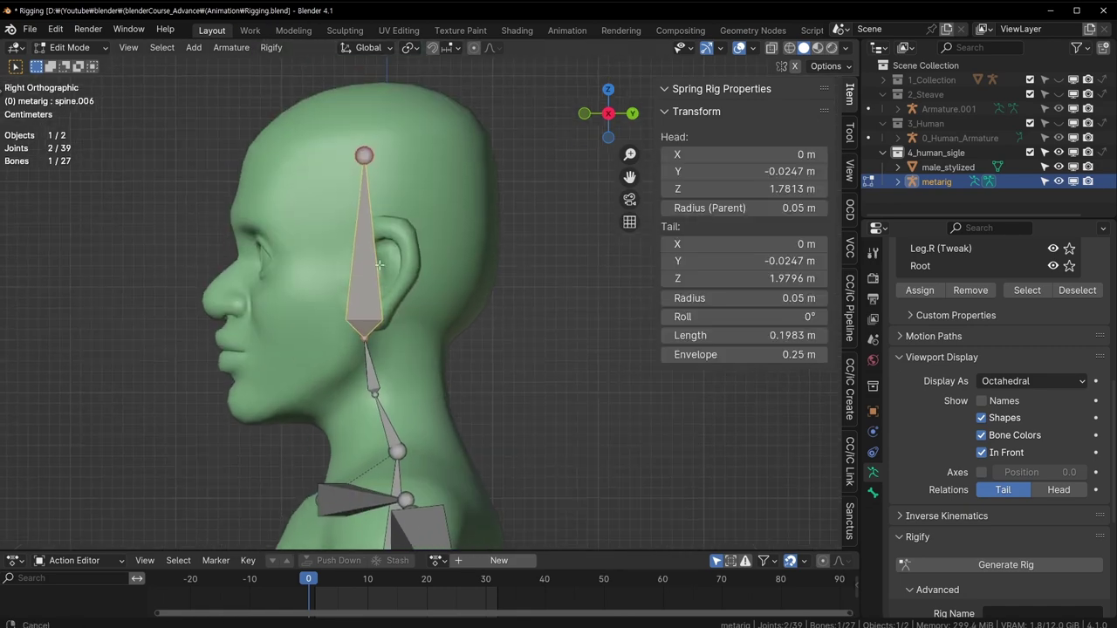
left_click(363, 368)
mouse_move(363, 368)
middle_mouse_down()
mouse_move(453, 190)
mouse_move(451, 223)
middle_mouse_up()
left_click(461, 218)
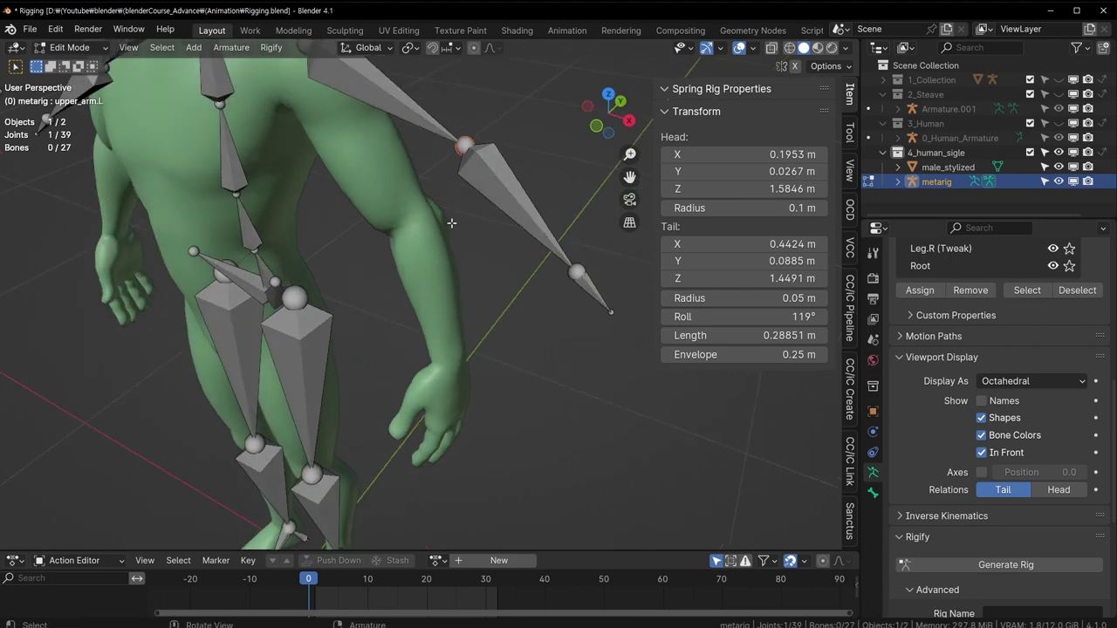
key("KP_3")
key("KP_1")
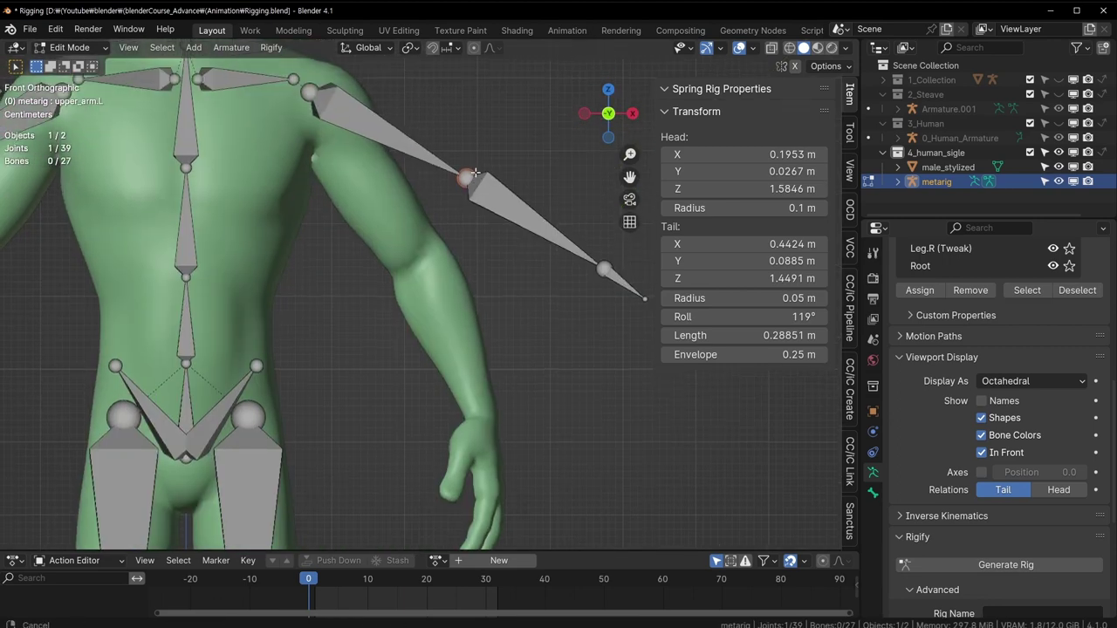
middle_click_drag(63, 91, 115, 170, "shift")
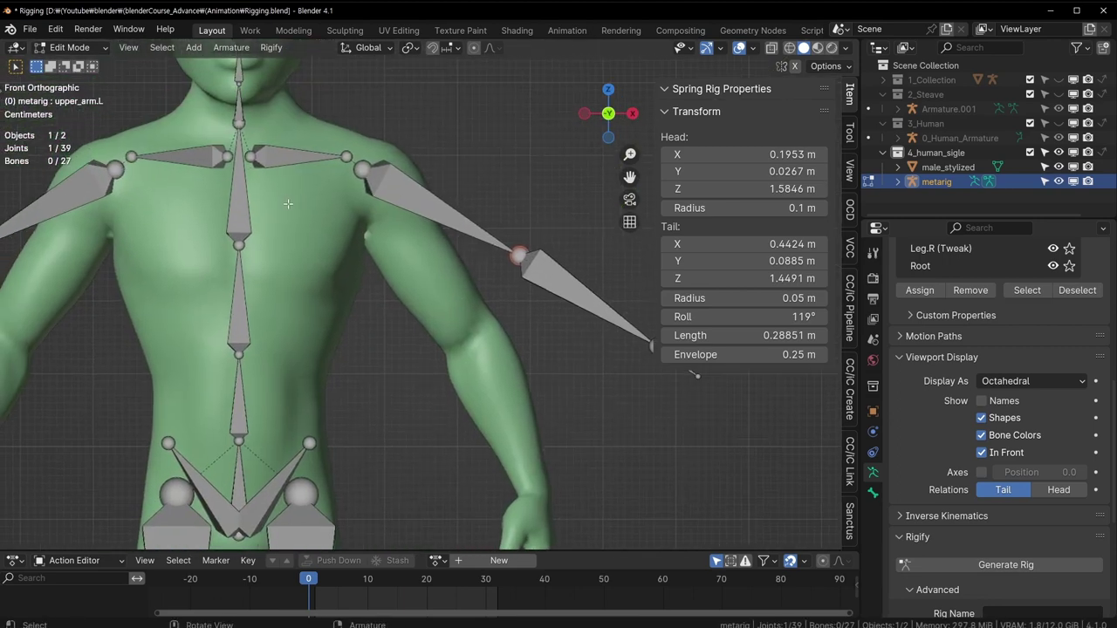
scroll(271, 207, "up", 1)
middle_click_drag(542, 253, 416, 192, "shift")
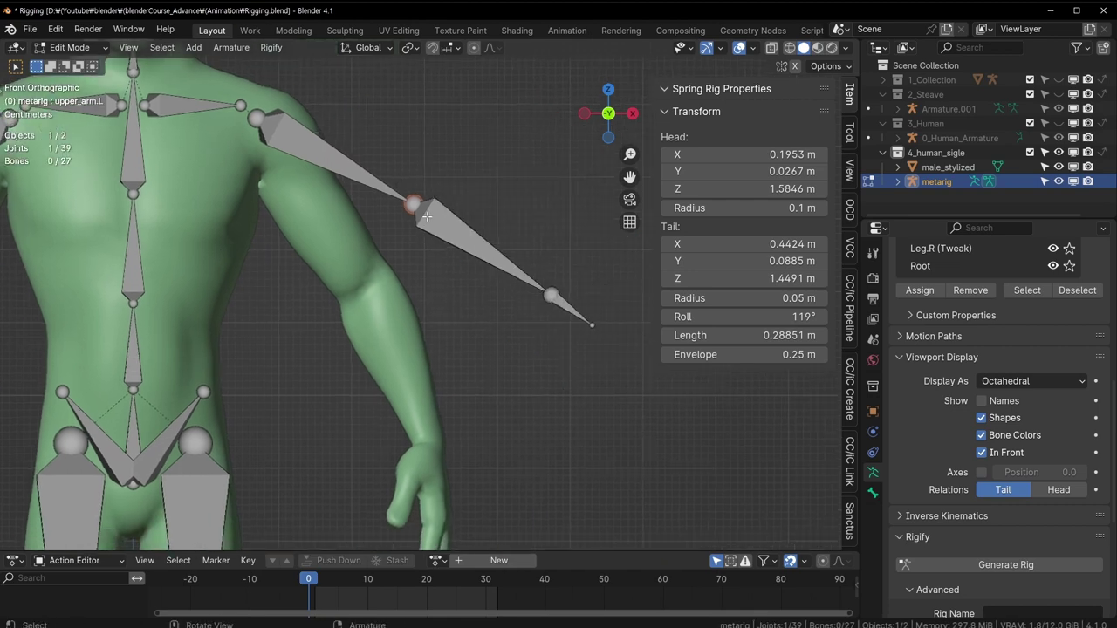
Move the left elbow joint and hand bone tip onto the character's arm.
key("g")
left_click(341, 282)
middle_click_drag(341, 282, 336, 107, "shift")
left_click(602, 142)
key("g")
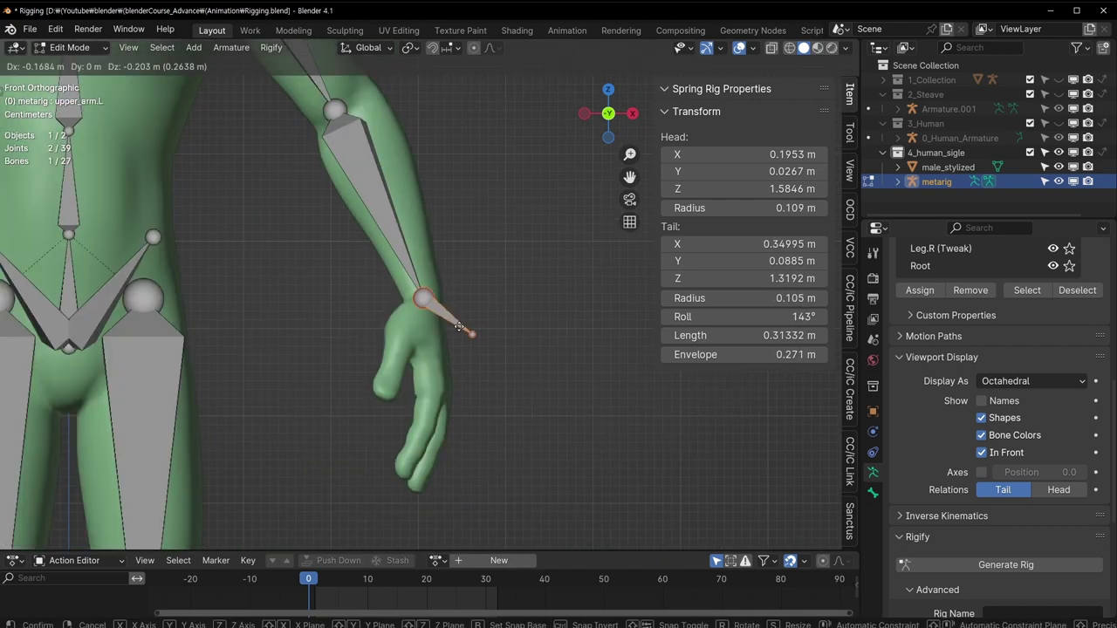
left_click(462, 323)
left_click(470, 332)
key("g")
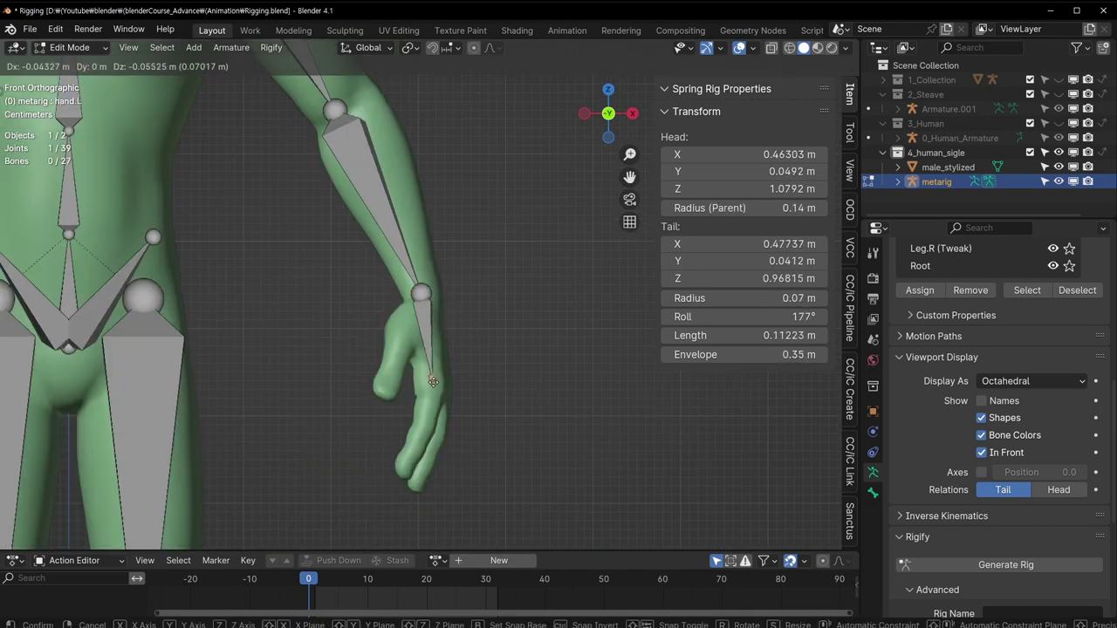
left_click(438, 371)
mouse_move(438, 371)
middle_mouse_down()
mouse_move(428, 192)
mouse_move(567, 299)
mouse_move(532, 316)
mouse_move(437, 157)
middle_mouse_up()
Slide the left forearm and elbow along Y into the arm mesh.
left_click(428, 192)
key("g")
key("y")
left_click(545, 309)
left_click(437, 157)
key("g")
key("y")
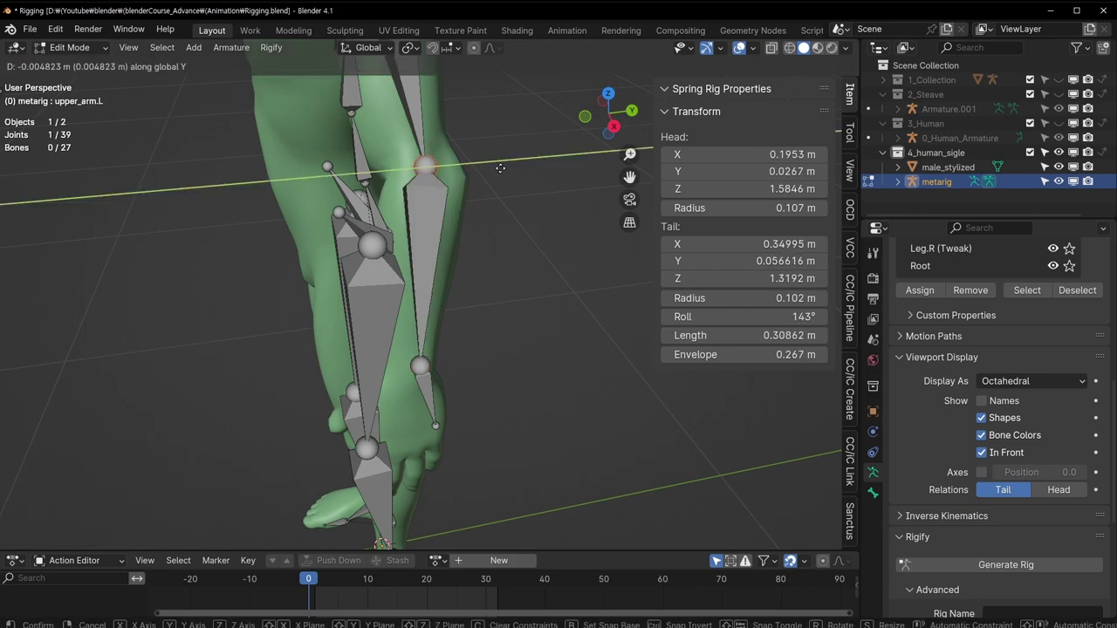
left_click(441, 262)
Refine the elbow's Y depth again and select the left wrist joint.
mouse_move(440, 261)
middle_mouse_down()
mouse_move(449, 361)
mouse_move(557, 373)
mouse_move(552, 297)
middle_mouse_up()
left_click(441, 358)
key("g")
key("y")
left_click(442, 360)
left_click(544, 363)
Nudge the wrist along Y, then raise the left knee joint about 4 cm in front view.
key("g")
key("y")
left_click(558, 373)
scroll(552, 294, "down", 4)
scroll(552, 294, "up", 2)
key("KP_1")
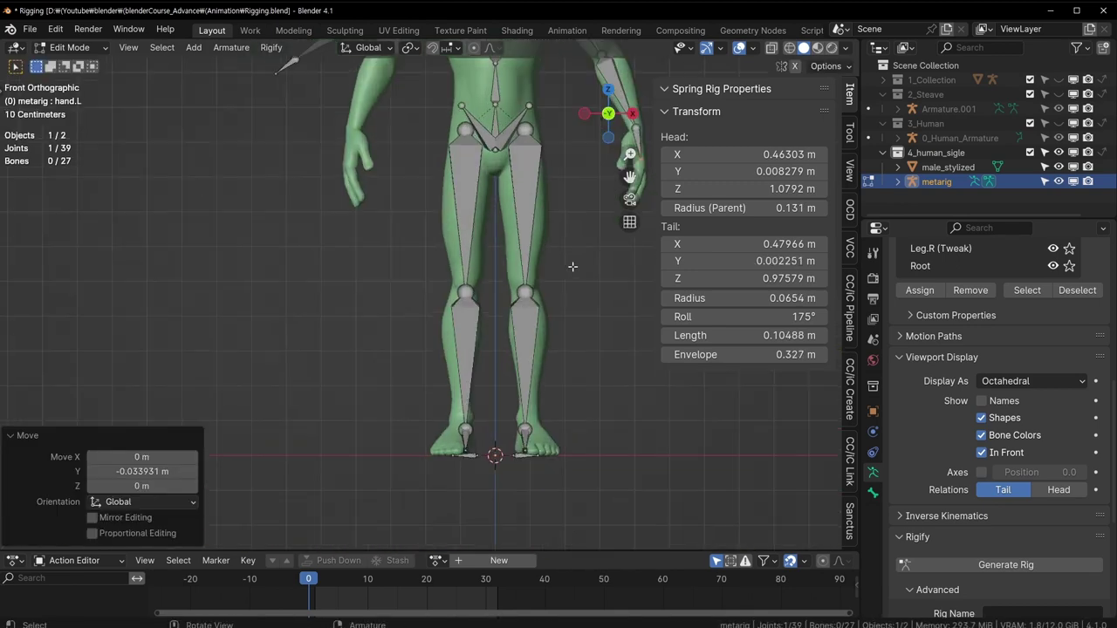
scroll(377, 291, "up", 3)
left_click(377, 290)
key("g")
key("z")
left_click(451, 267)
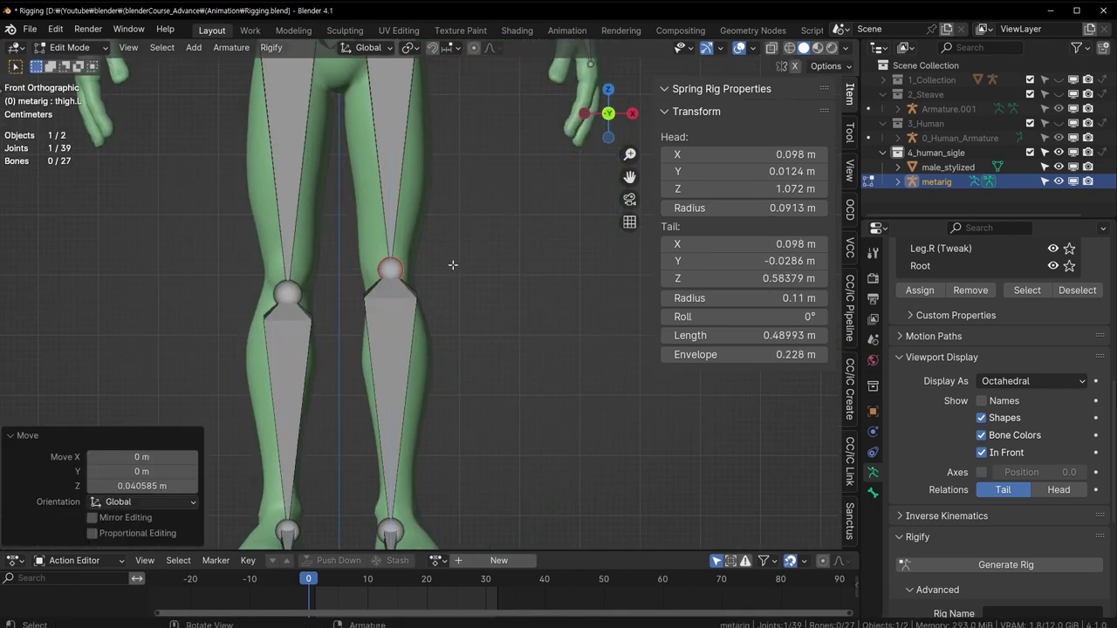
Raise the left ankle joint along Z and shift it along X in side view.
key("KP_3")
scroll(448, 264, "down", 5, "shift")
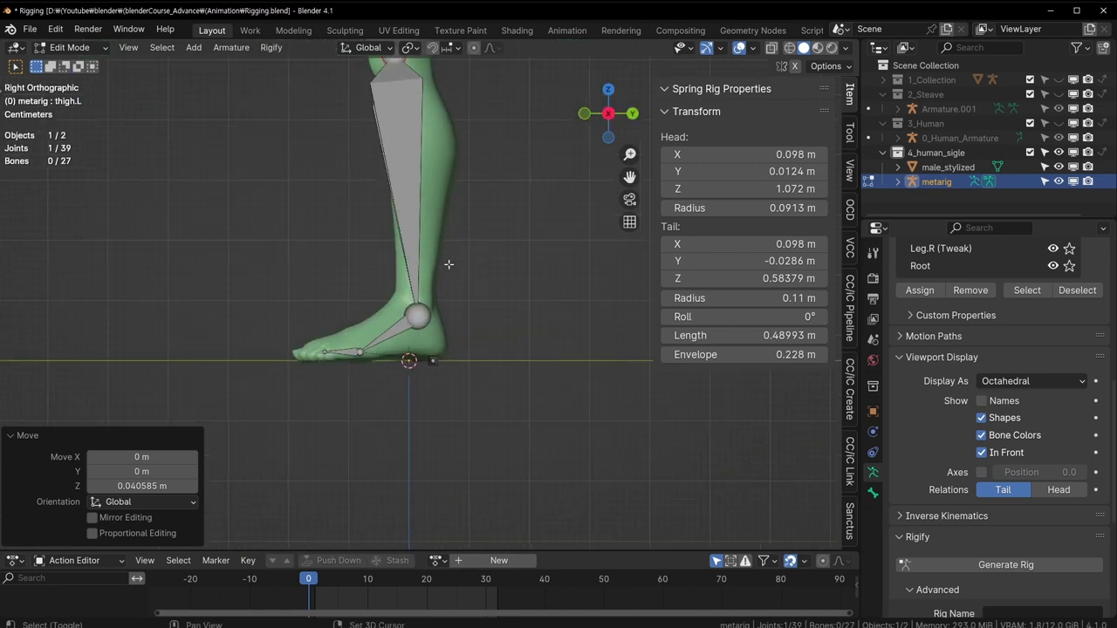
left_click(420, 305)
key("g")
key("z")
left_click(510, 312)
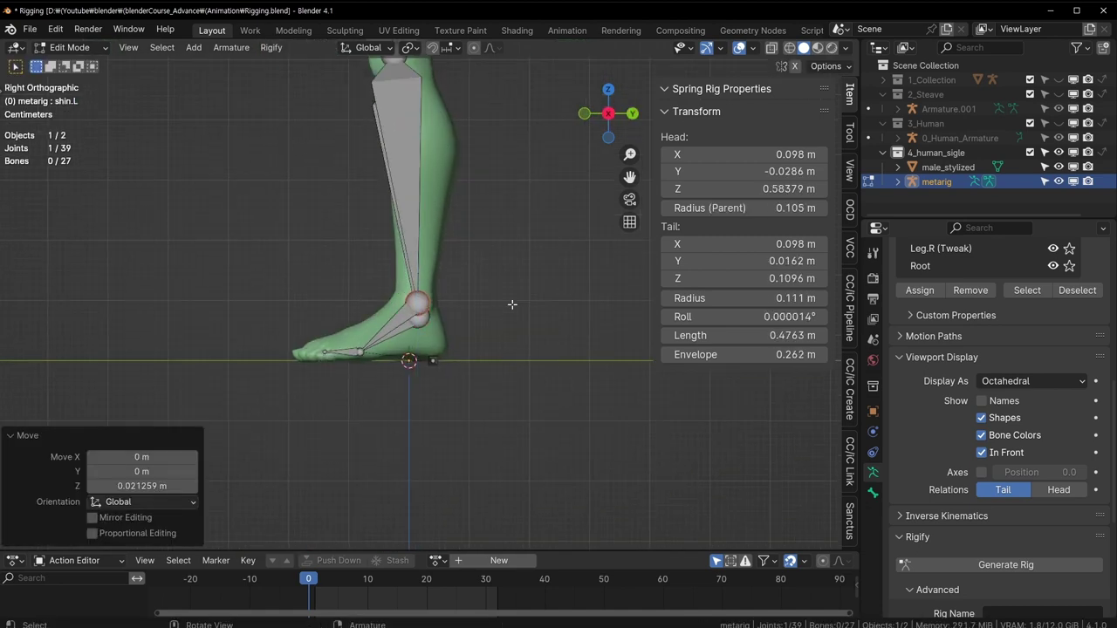
mouse_move(510, 312)
middle_mouse_down()
mouse_move(608, 313)
mouse_move(559, 367)
mouse_move(521, 462)
mouse_move(352, 305)
middle_mouse_up()
key("g")
key("x")
left_click(558, 366)
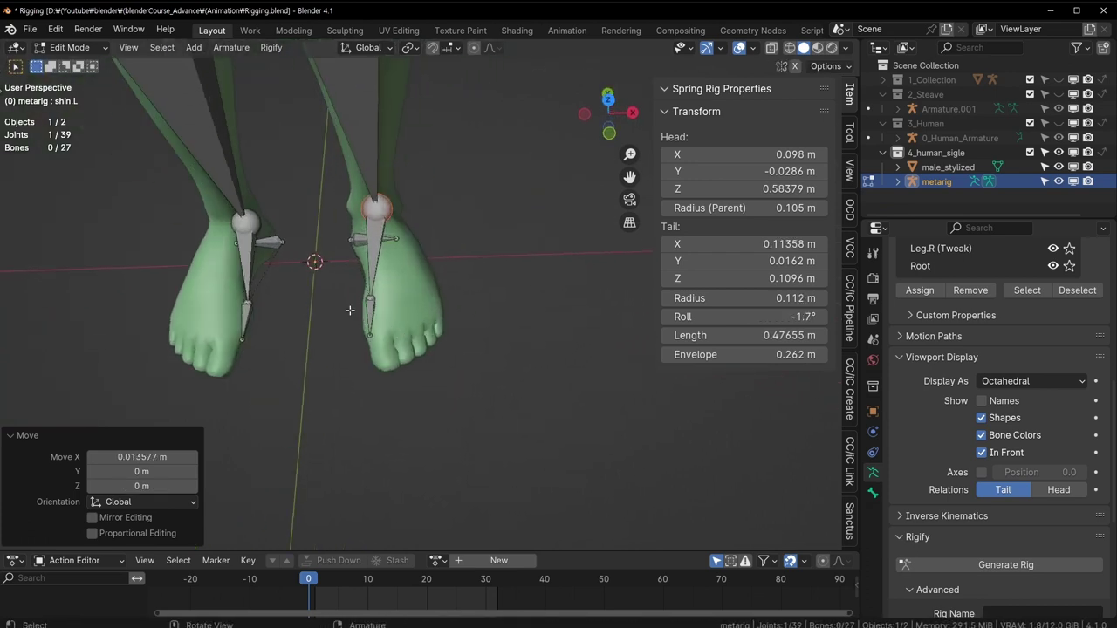
Move the left toe bone and its tip along X to fit the foot.
left_click(373, 313)
scroll(377, 316, "up", 2)
key("g")
key("x")
left_click(472, 309)
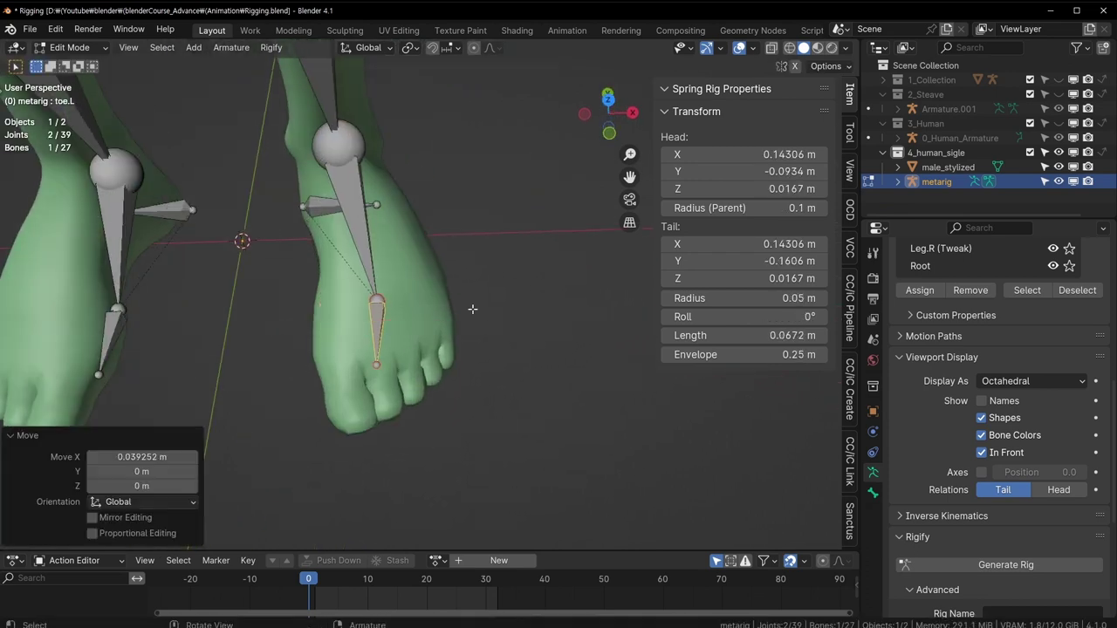
left_click(376, 359)
key("g")
key("x")
left_click(461, 369)
Shift the left heel bone along X in two small adjustments.
middle_click_drag(462, 370, 340, 284)
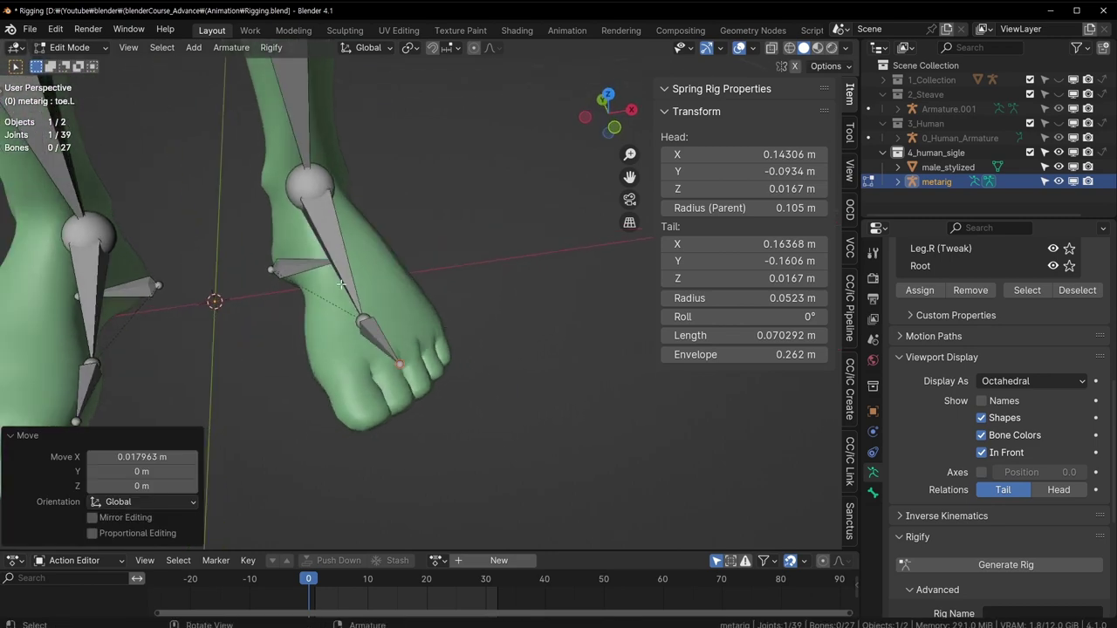
left_click(301, 266)
key("g")
key("x")
left_click(373, 249)
mouse_move(373, 249)
middle_mouse_down()
mouse_move(176, 215)
mouse_move(475, 257)
mouse_move(478, 240)
middle_mouse_up()
key("g")
key("x")
left_click(472, 256)
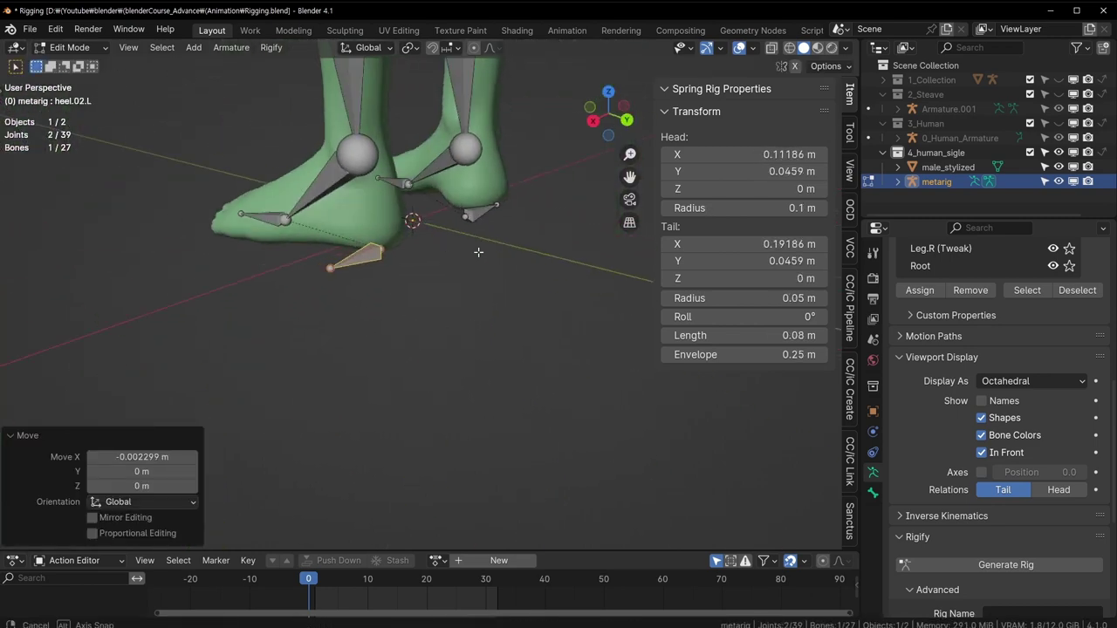
Orbit over the head and chest and select the left shoulder bone.
scroll(478, 239, "down", 3)
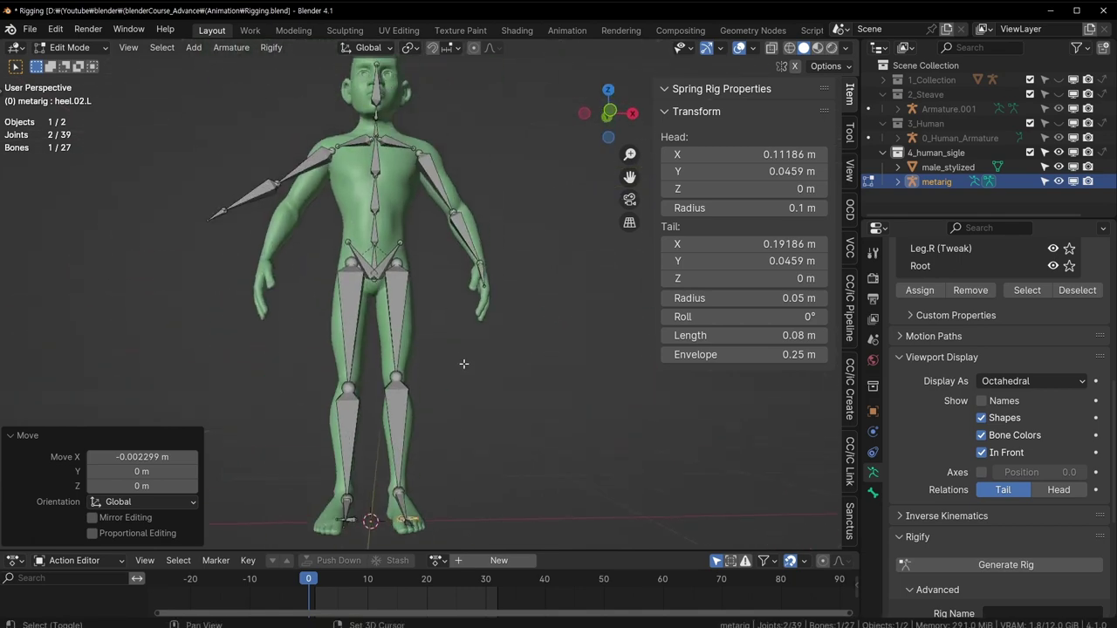
scroll(478, 240, "up", 3)
scroll(478, 240, "down", 1)
mouse_move(478, 240)
middle_mouse_down()
mouse_move(471, 266)
mouse_move(402, 309)
mouse_move(495, 250)
mouse_move(337, 311)
mouse_move(451, 276)
mouse_move(371, 223)
mouse_move(374, 354)
middle_mouse_up()
left_click(402, 310)
scroll(451, 276, "down", 3)
scroll(509, 440, "up", 2)
Lower the spine base and pelvis bones about 4.3 cm to Z 0.960 m in front view.
key("KP_1")
scroll(371, 224, "up", 4)
scroll(371, 224, "up", 2)
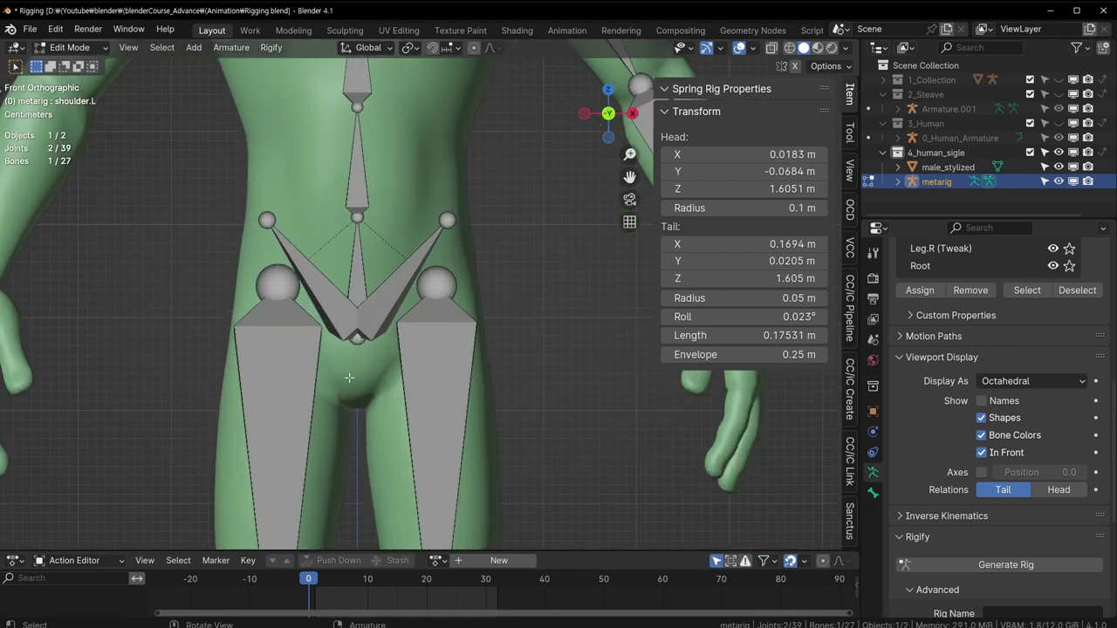
left_click(354, 322)
key("shift+bracketright")
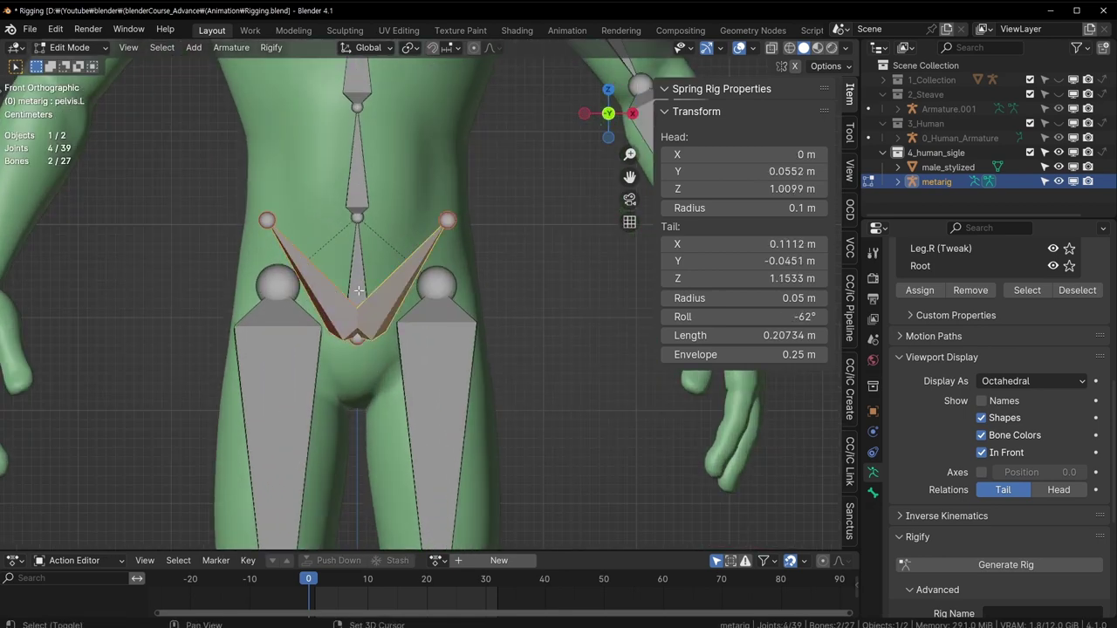
key("g")
key("z")
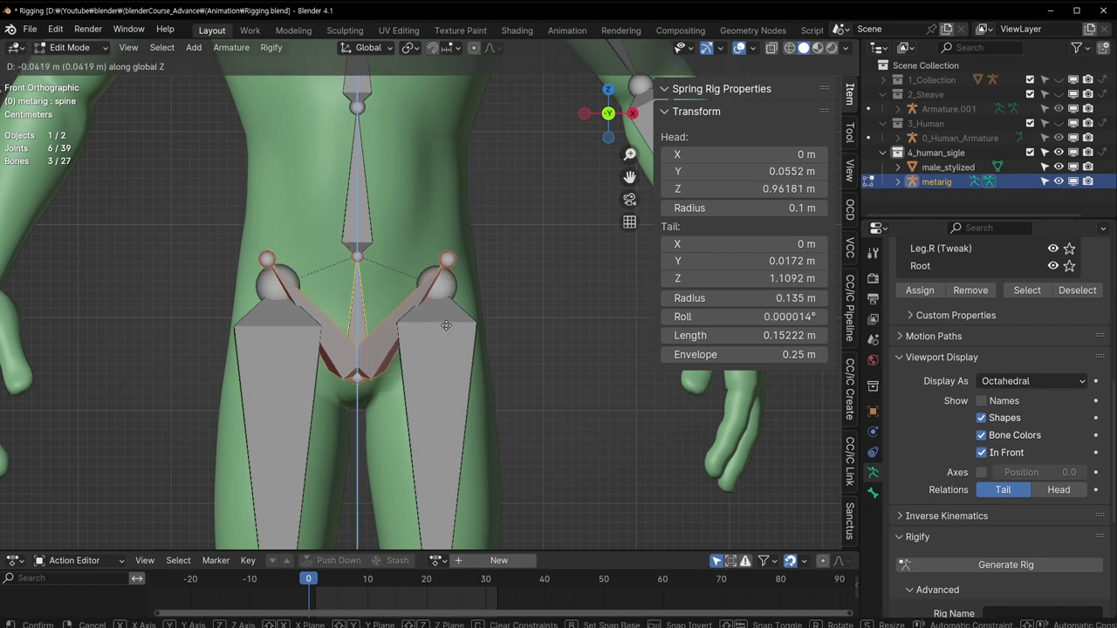
left_click(445, 326)
scroll(387, 199, "down", 6)
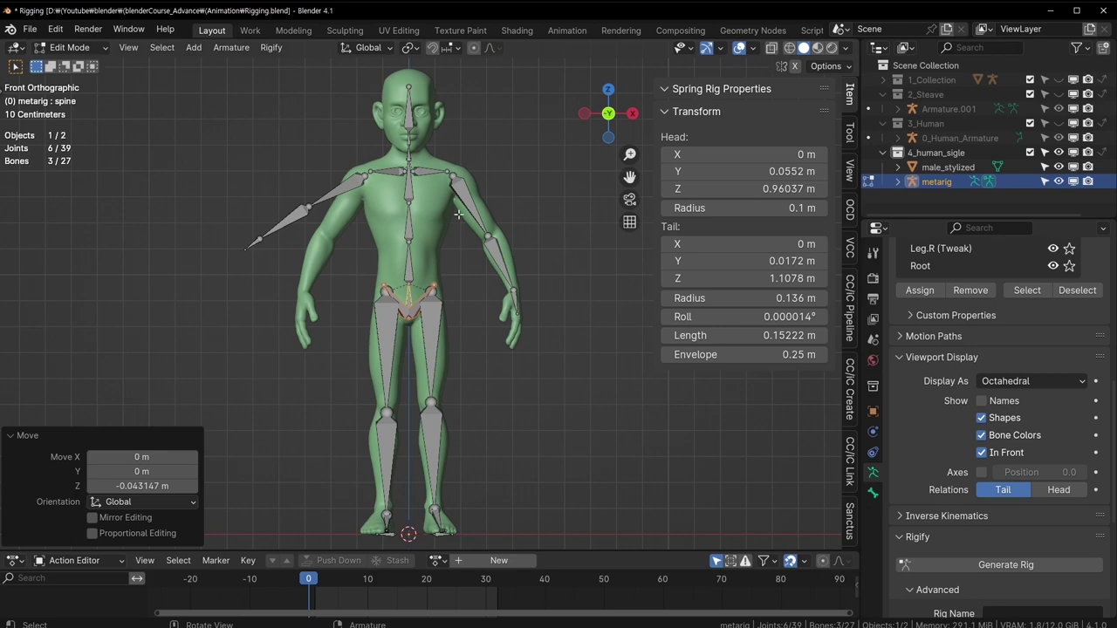
Select all bones and symmetrize the armature from +X to -X.
key("a")
scroll(367, 148, "up", 2)
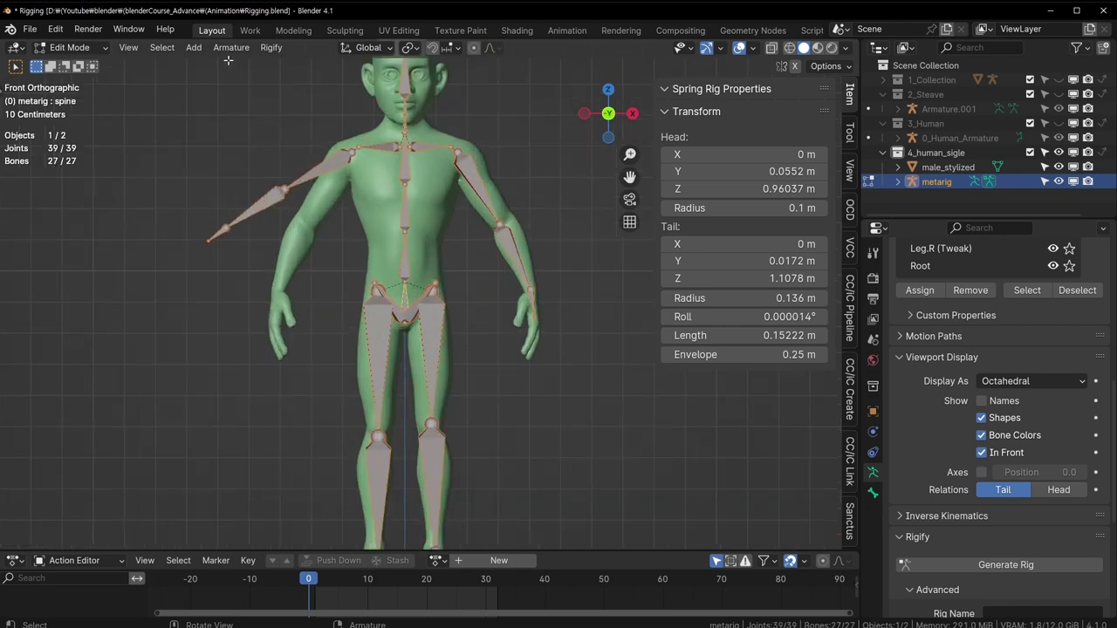
left_click(231, 47)
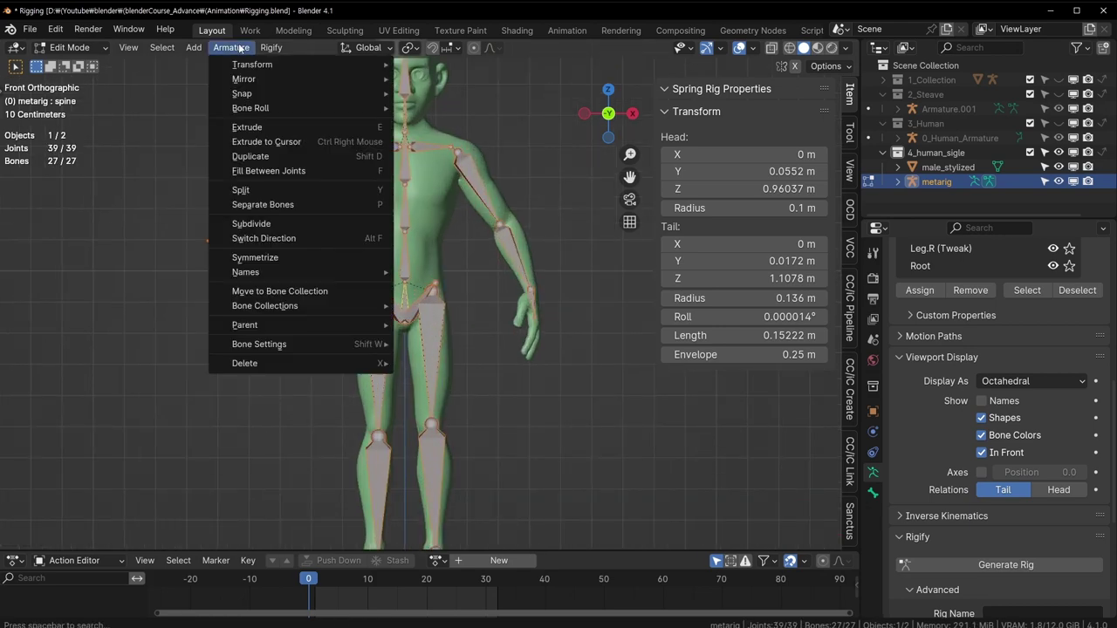
left_click(337, 256)
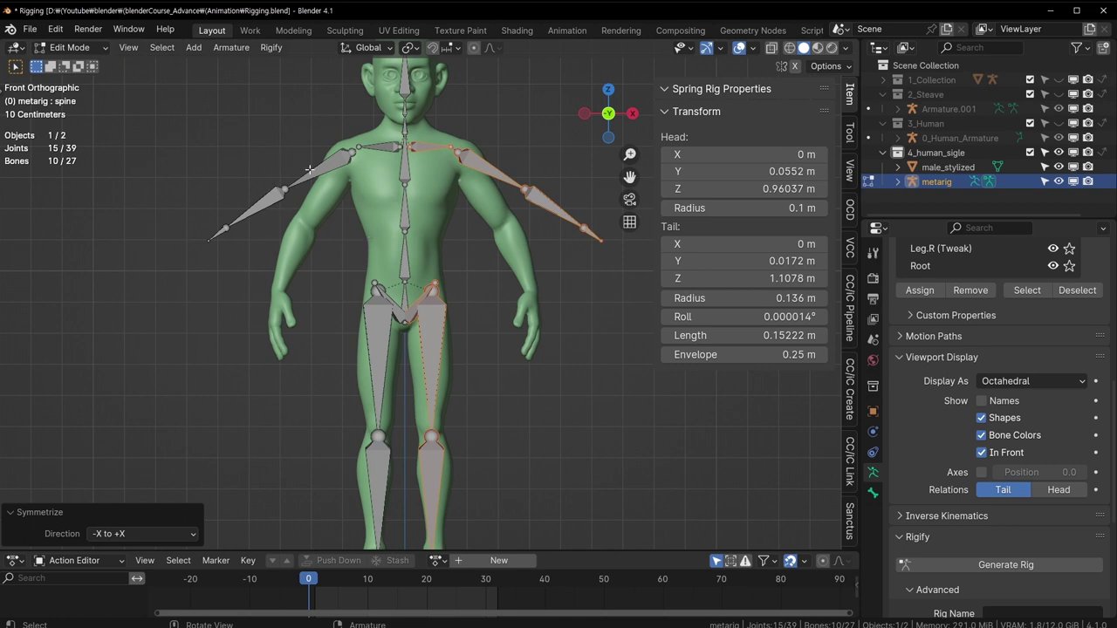
left_click(122, 535)
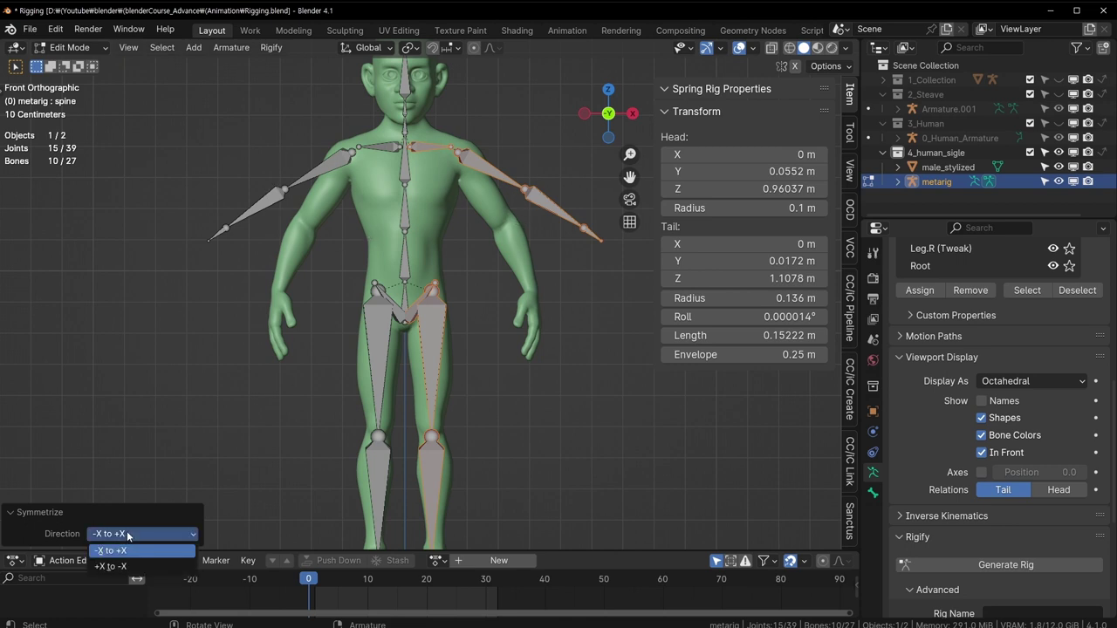
left_click(125, 567)
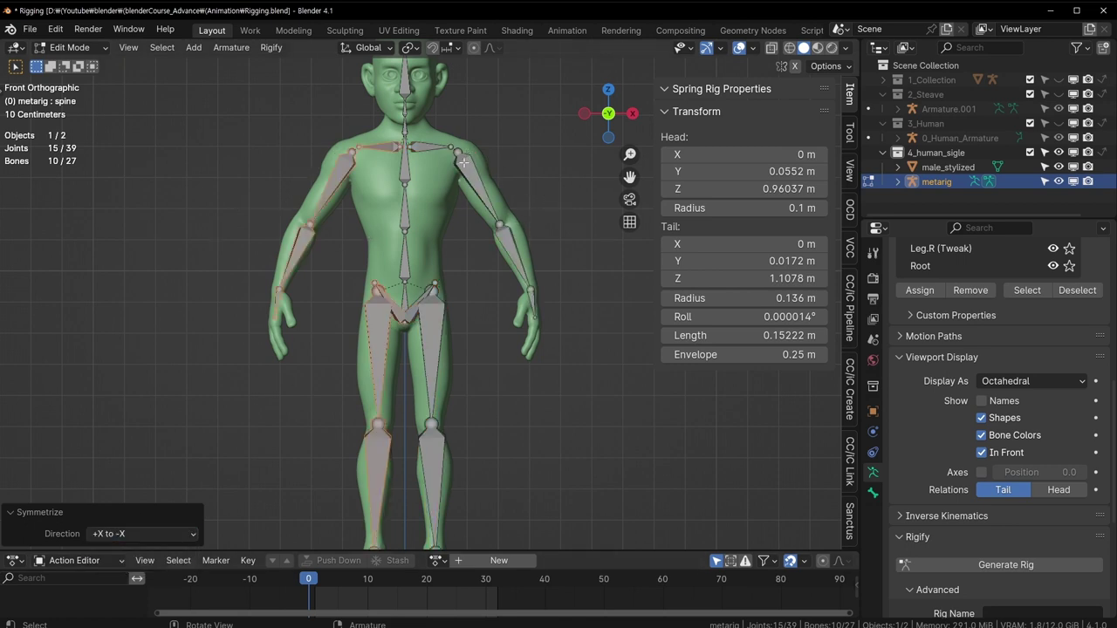
Save the file and inspect the symmetrized arm, spine and thigh bones.
middle_click_drag(539, 257, 555, 263)
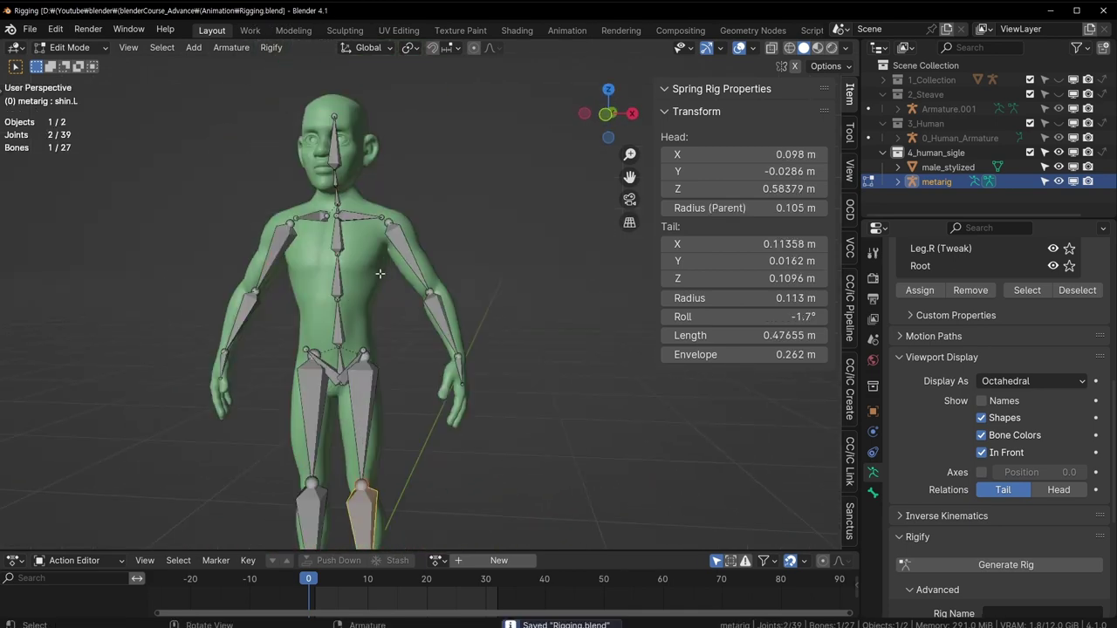
middle_click_drag(555, 263, 408, 264)
key("ctrl+s")
left_click(408, 264)
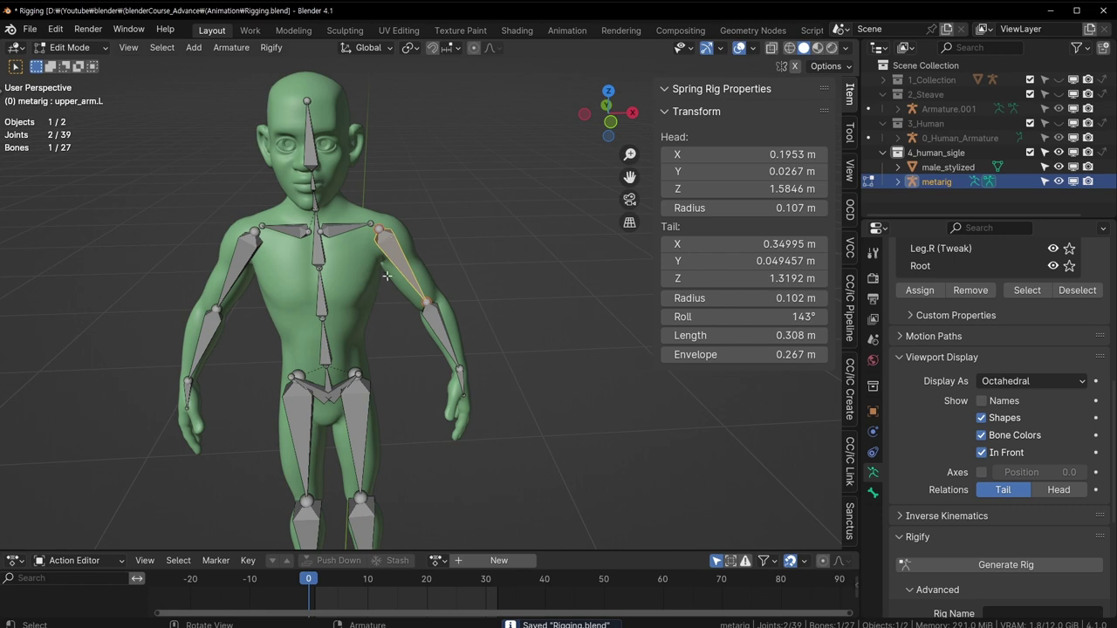
left_click(319, 270)
middle_click_drag(320, 270, 440, 200, "shift")
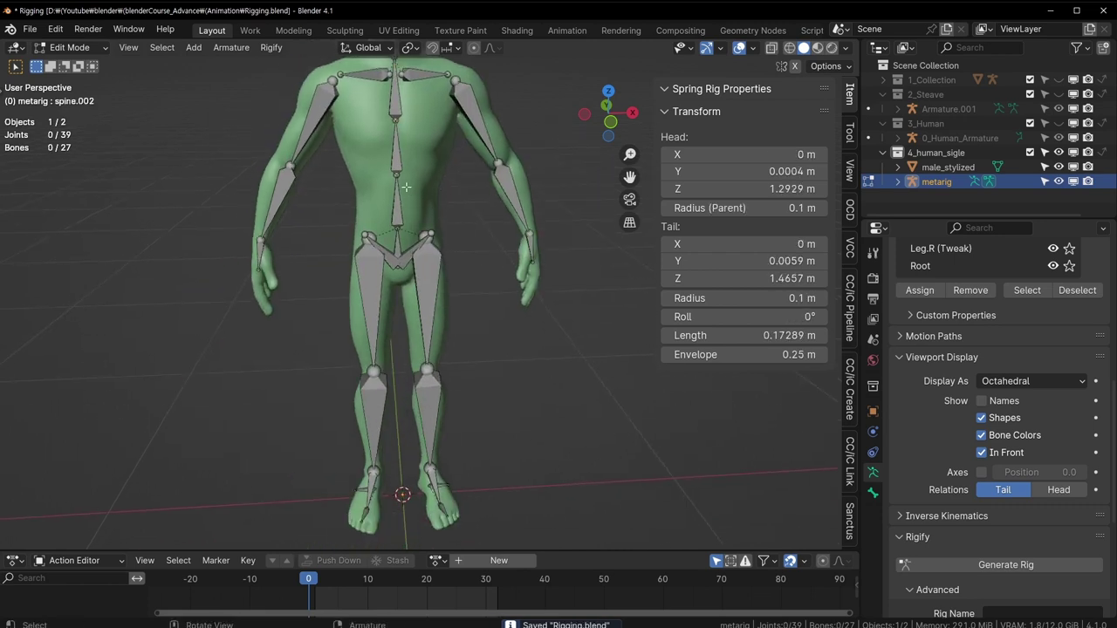
middle_click_drag(532, 214, 460, 290, "shift")
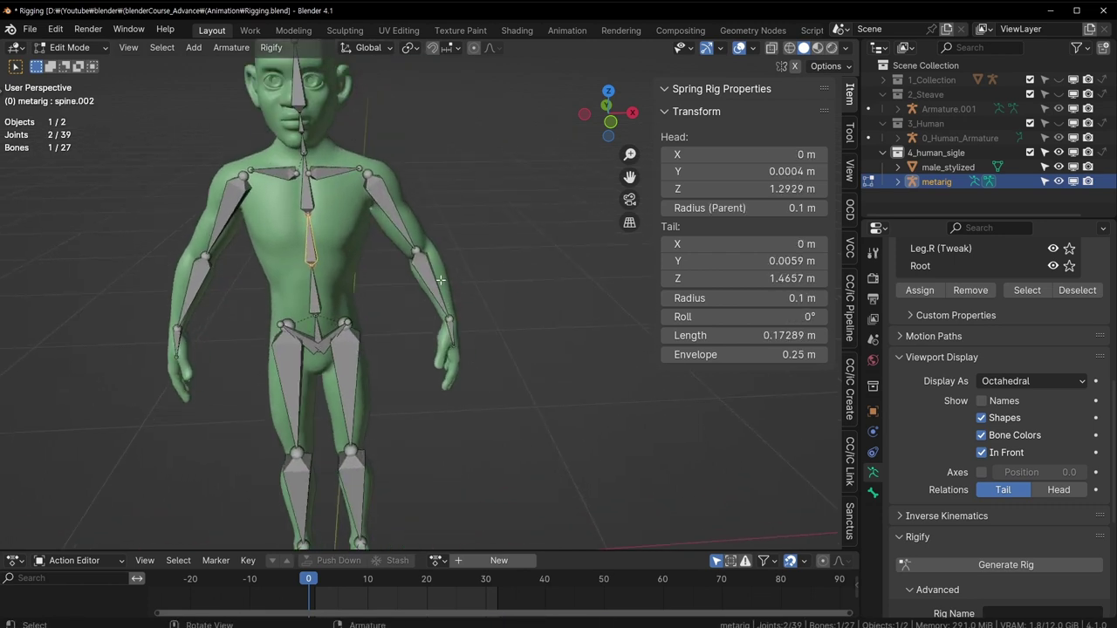
left_click(398, 228)
left_click(441, 288)
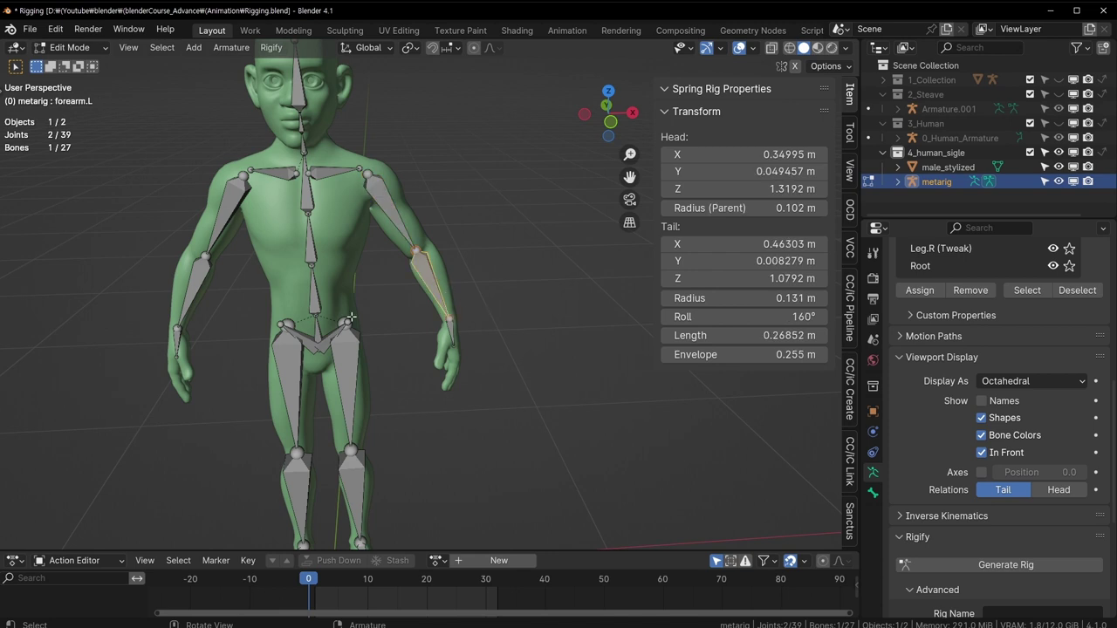
left_click(337, 376)
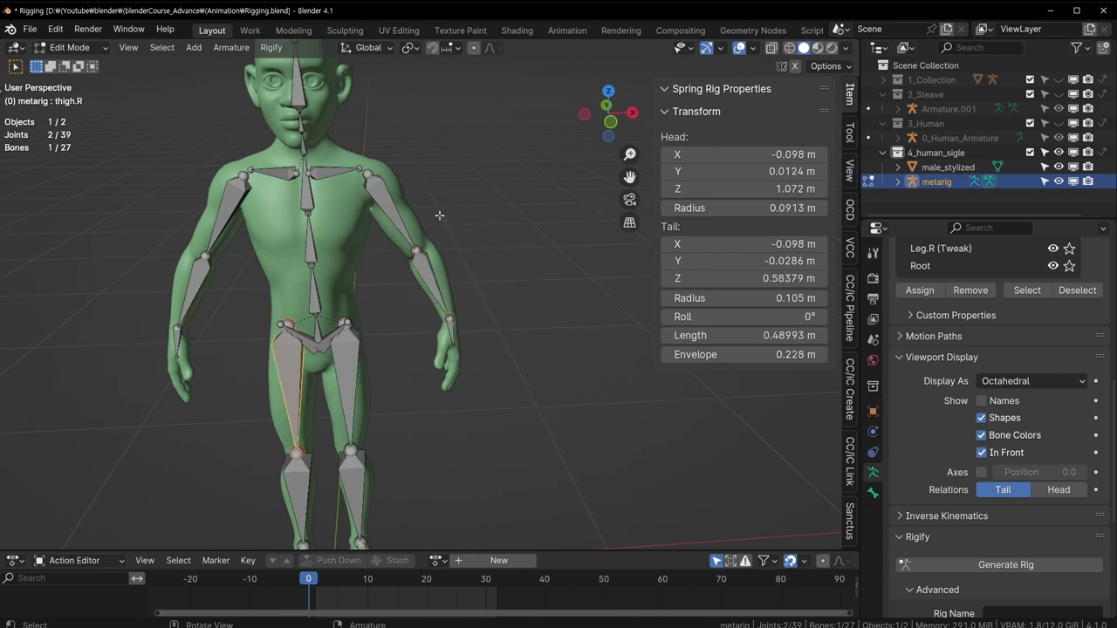
Return the metarig to Object Mode, select the character mesh, and save Rigging.blend.
key("ctrl+Tab")
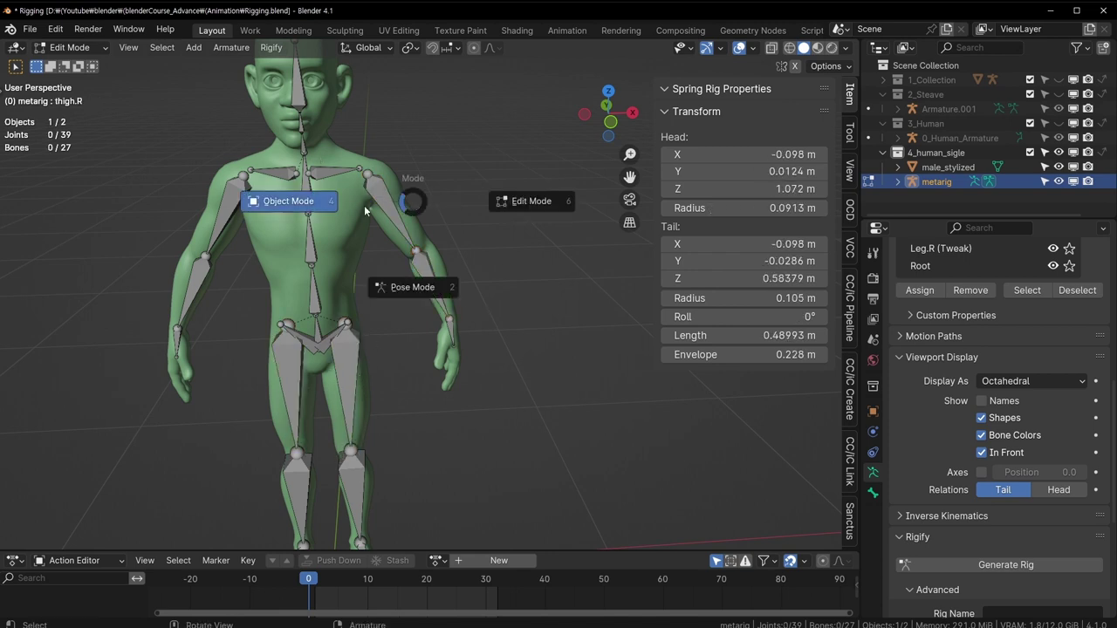
left_click(471, 230)
left_click(368, 290)
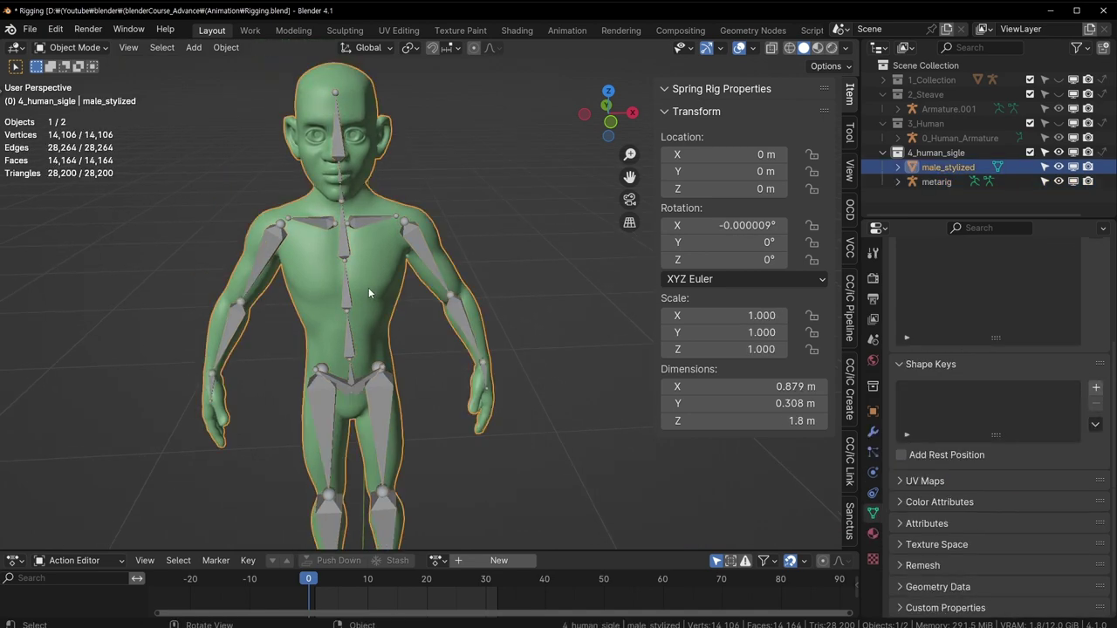
middle_click_drag(343, 307, 425, 328)
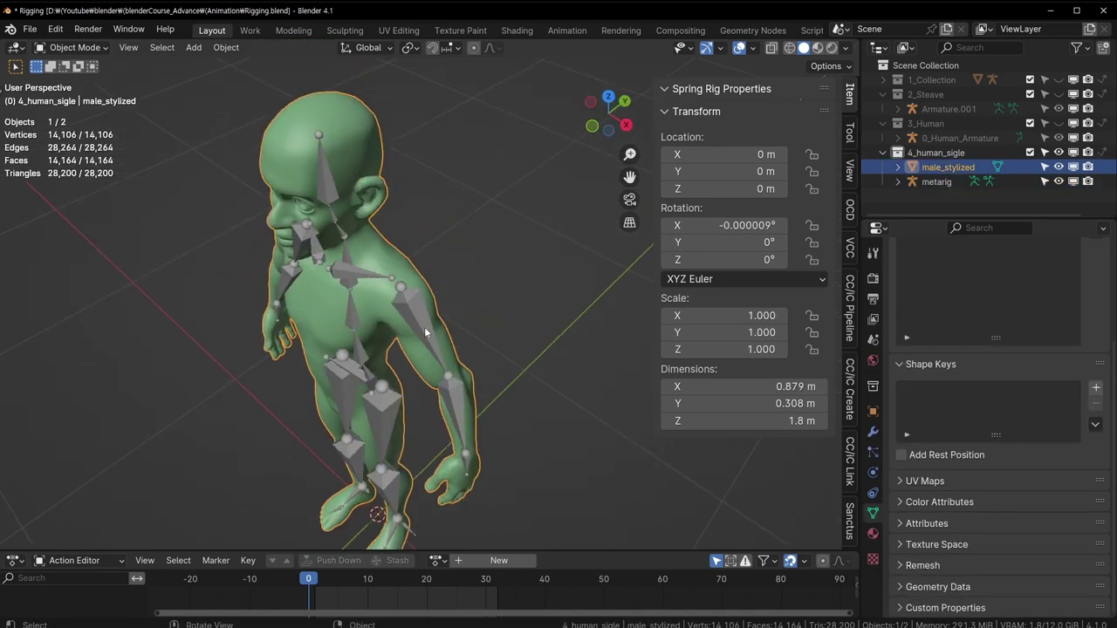
key("ctrl+s")
middle_click_drag(449, 407, 465, 260)
Test-rotate the metarig's left upper arm in Pose Mode, cancel, and return to Object Mode.
left_click(445, 251)
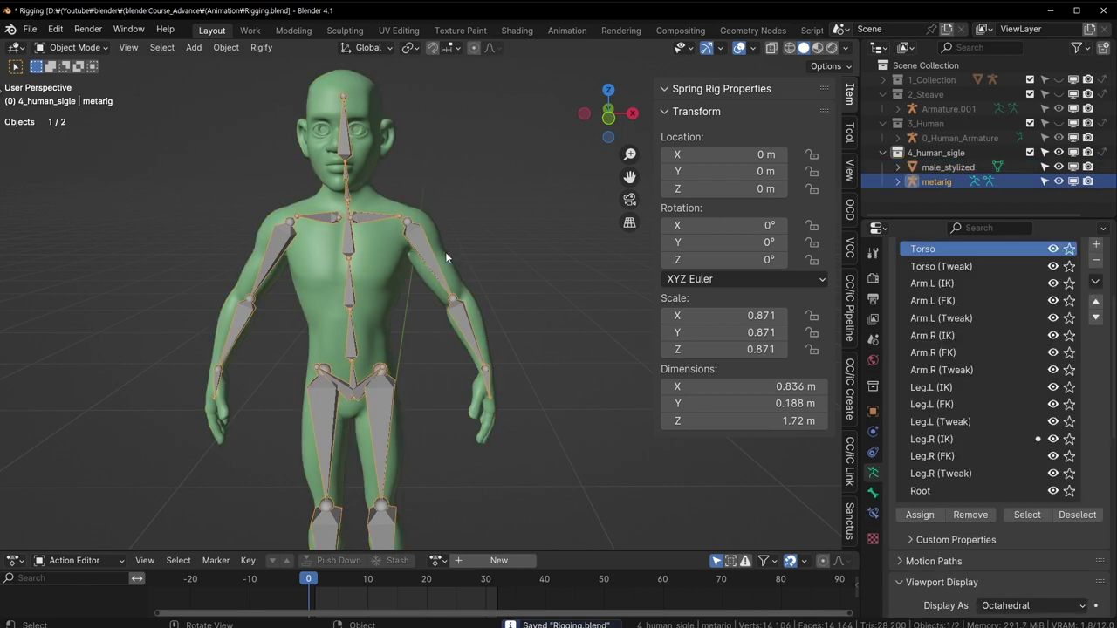
key("ctrl+Tab")
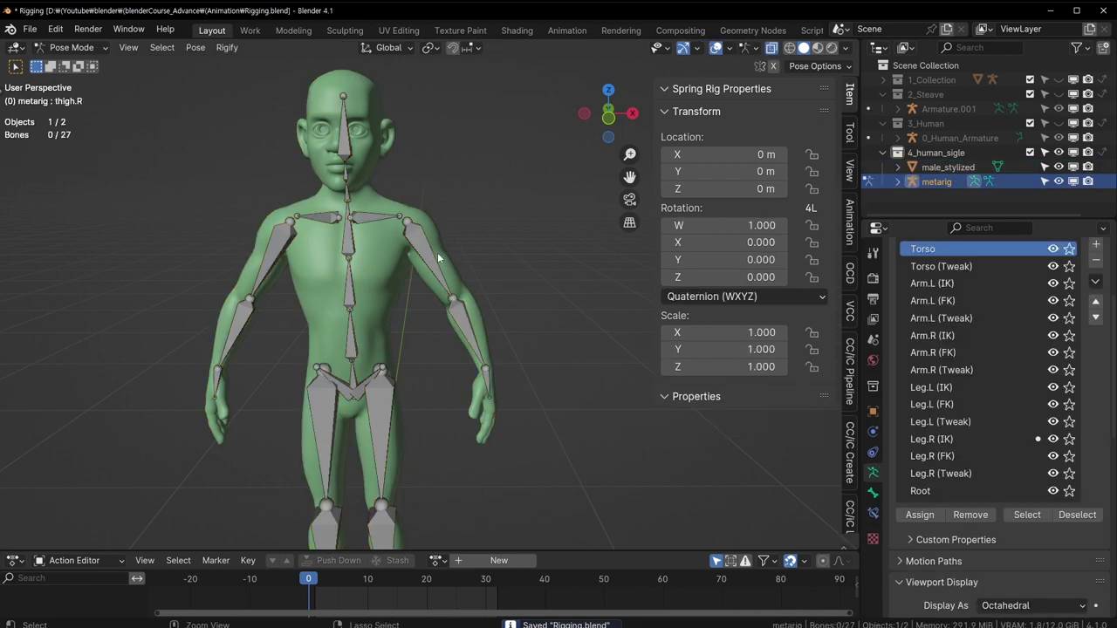
left_click(437, 252)
key("r")
key("Escape")
key("ctrl+Tab")
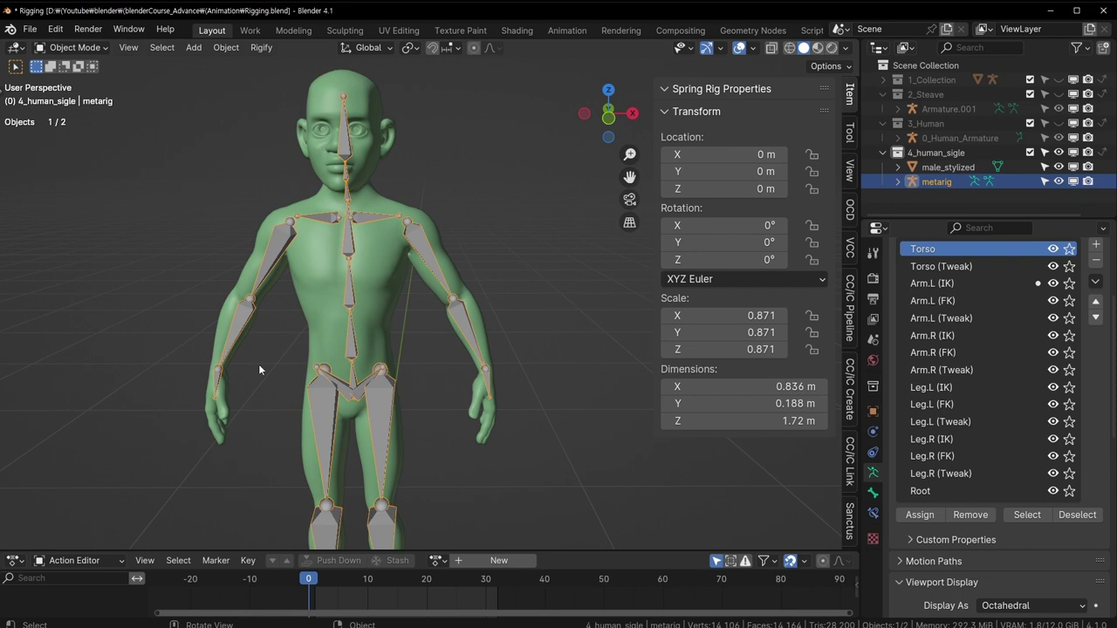
Generate the control rig 'rig' from the metarig using Generate Rig in the Rigify panel.
scroll(437, 329, "down", 1)
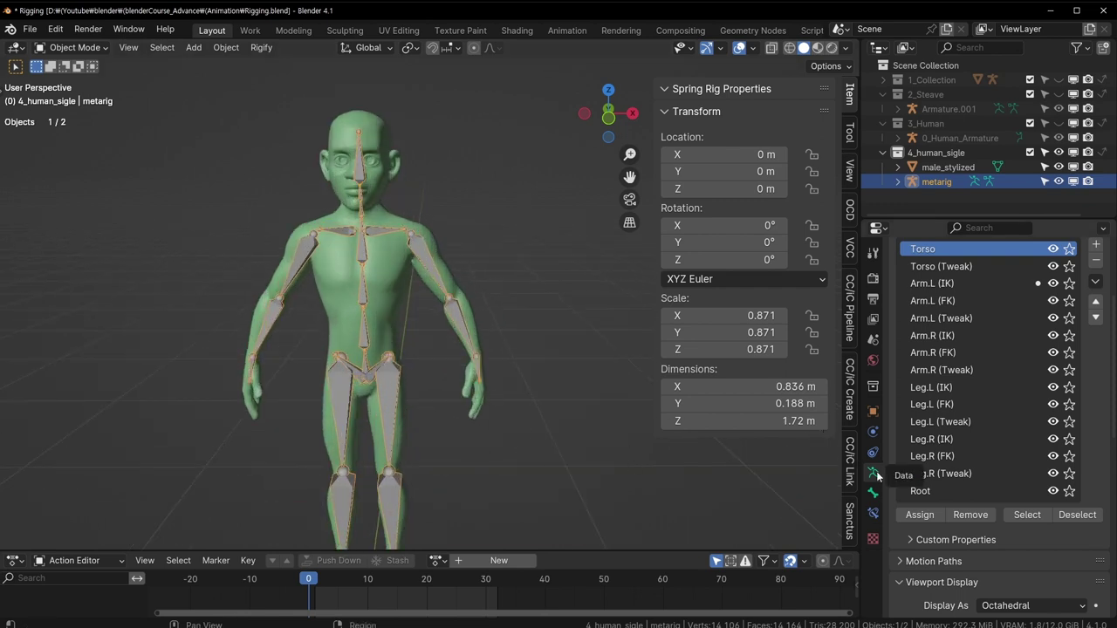
scroll(912, 437, "down", 3)
scroll(922, 419, "down", 6)
scroll(922, 417, "down", 1)
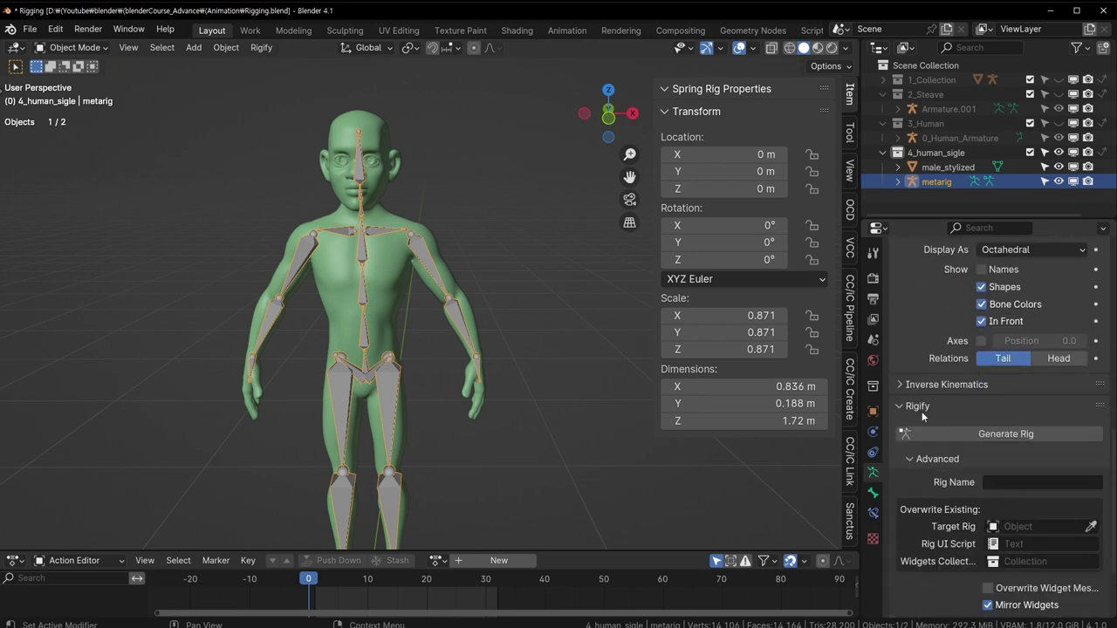
scroll(912, 406, "down", 3)
left_click(904, 303)
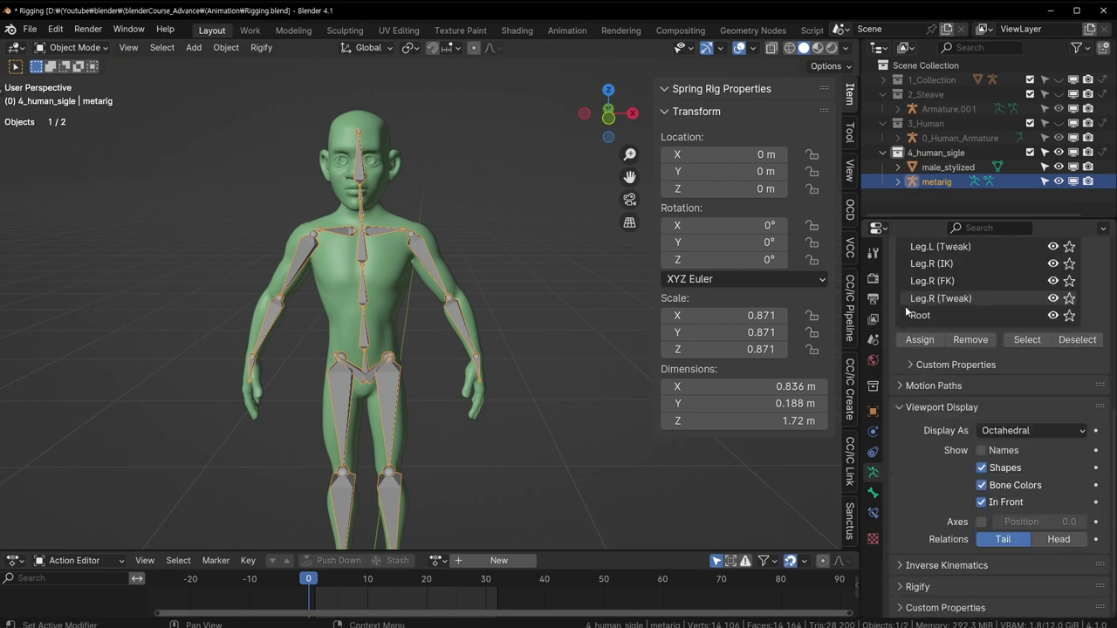
left_click(904, 590)
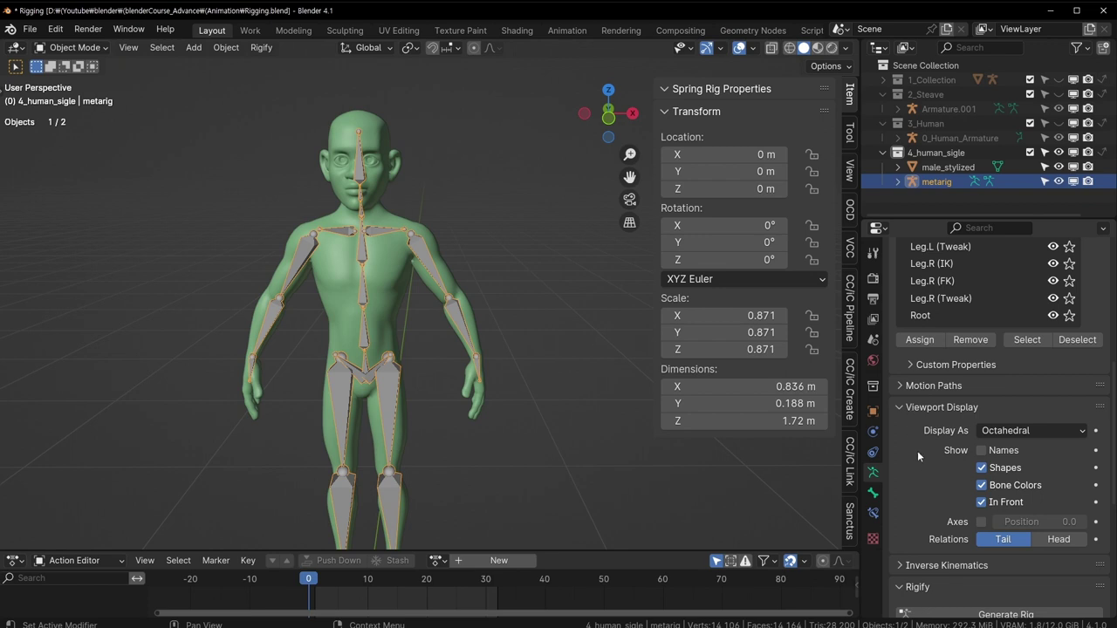
scroll(918, 455, "down", 6)
scroll(965, 414, "down", 2)
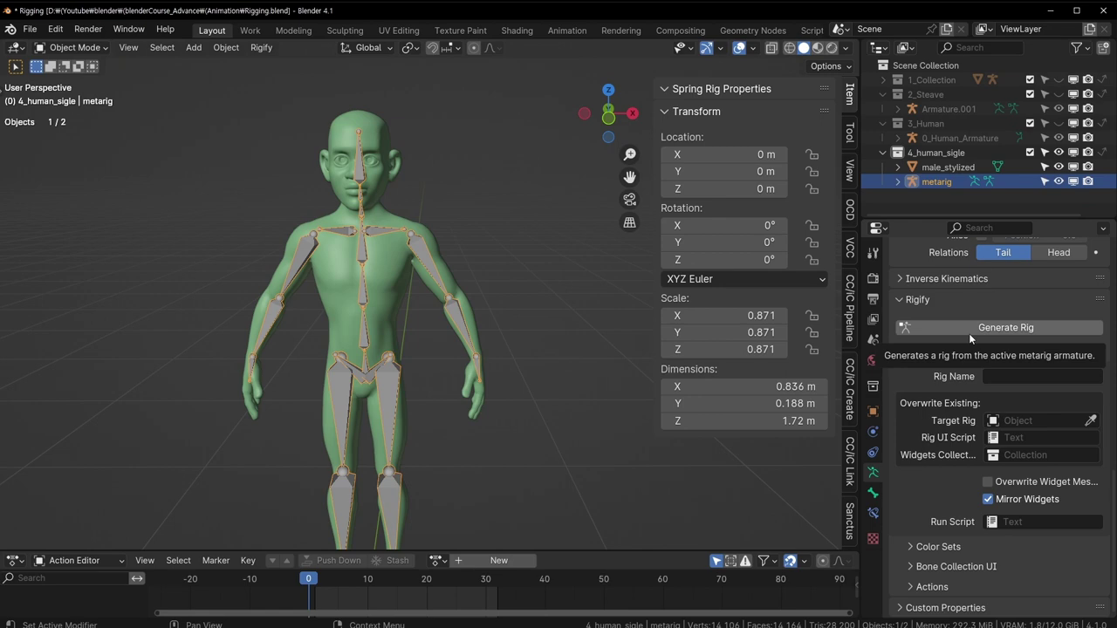
left_click(968, 329)
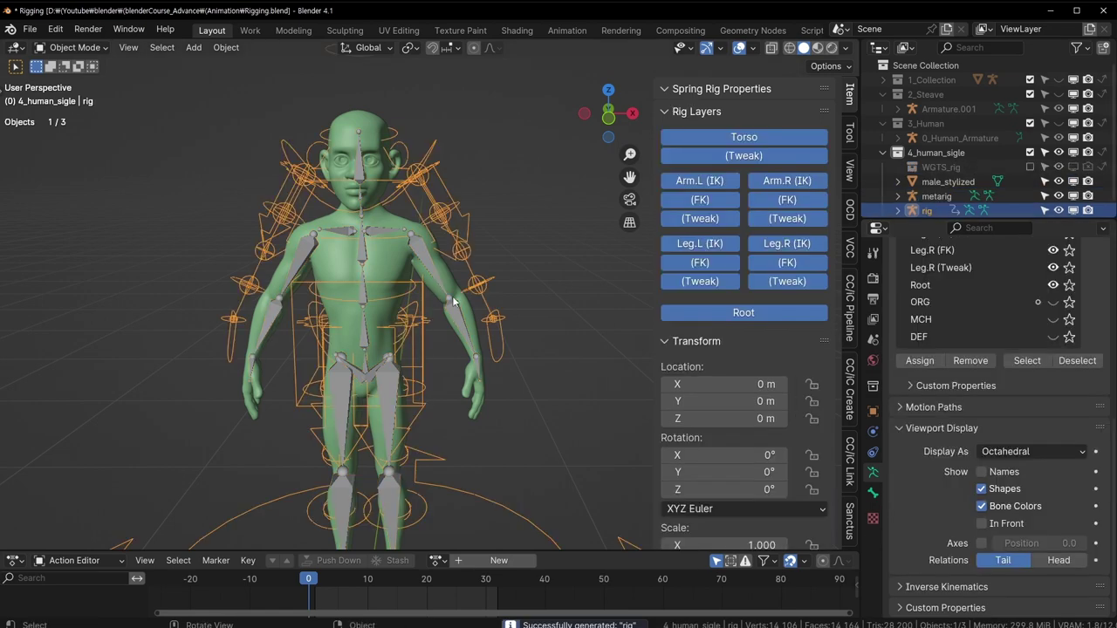
Orbit to inspect the generated rig, then undo Generate Rig with Ctrl+Z.
mouse_move(520, 242)
middle_mouse_down()
mouse_move(450, 269)
mouse_move(468, 294)
mouse_move(374, 310)
middle_mouse_up()
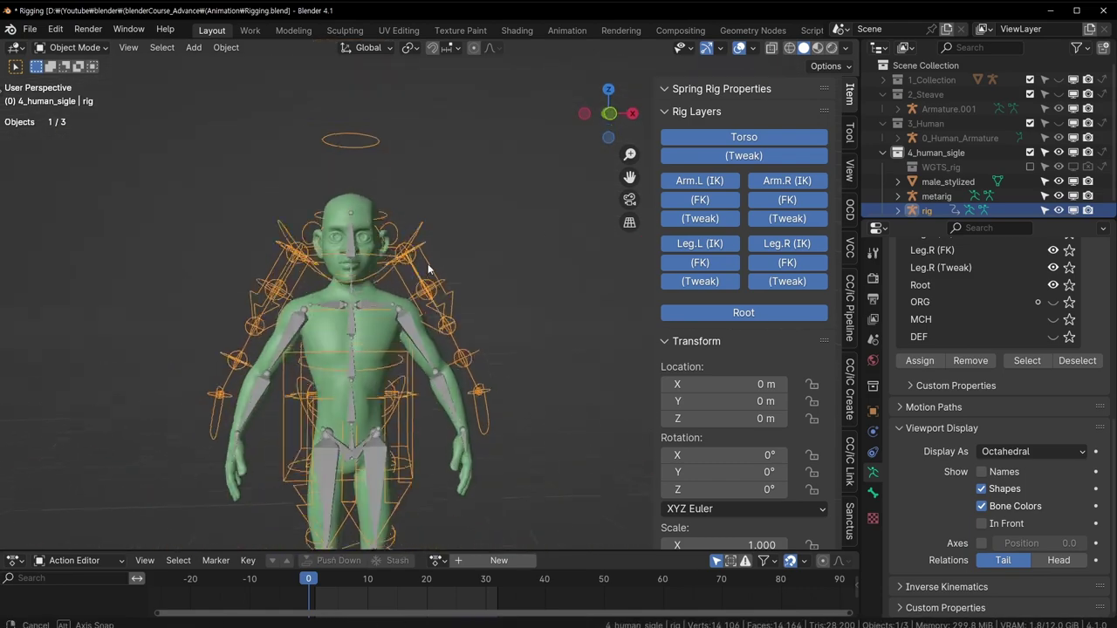
key("ctrl+z")
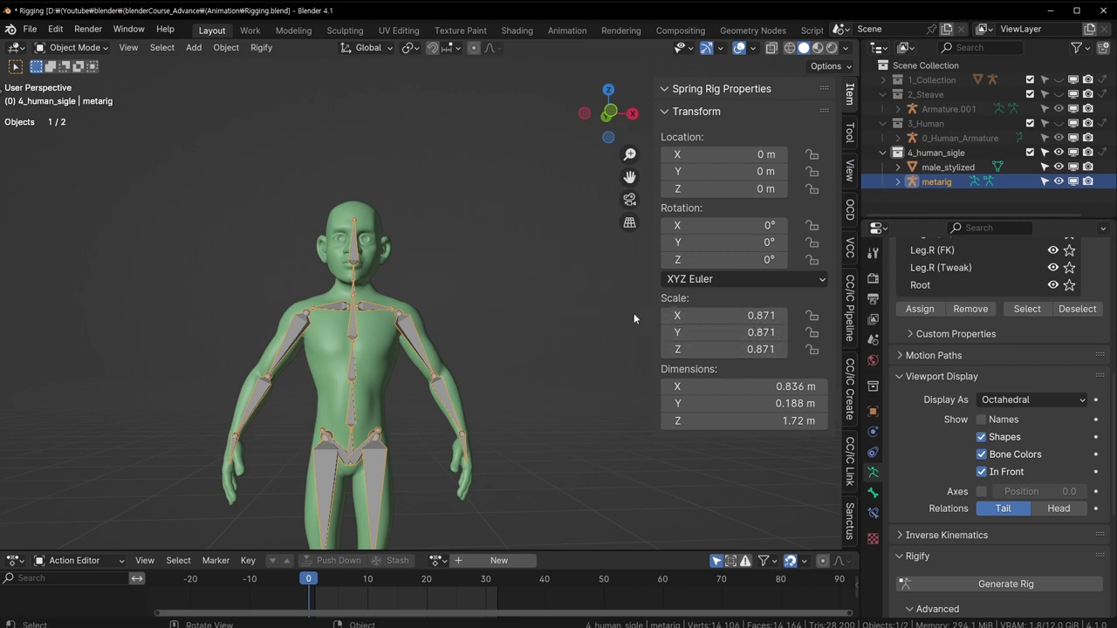
Apply the metarig's 0.871 scale so it reads 1.000, and regenerate the Rigify rig.
middle_click_drag(633, 313, 634, 328)
key("ctrl+a")
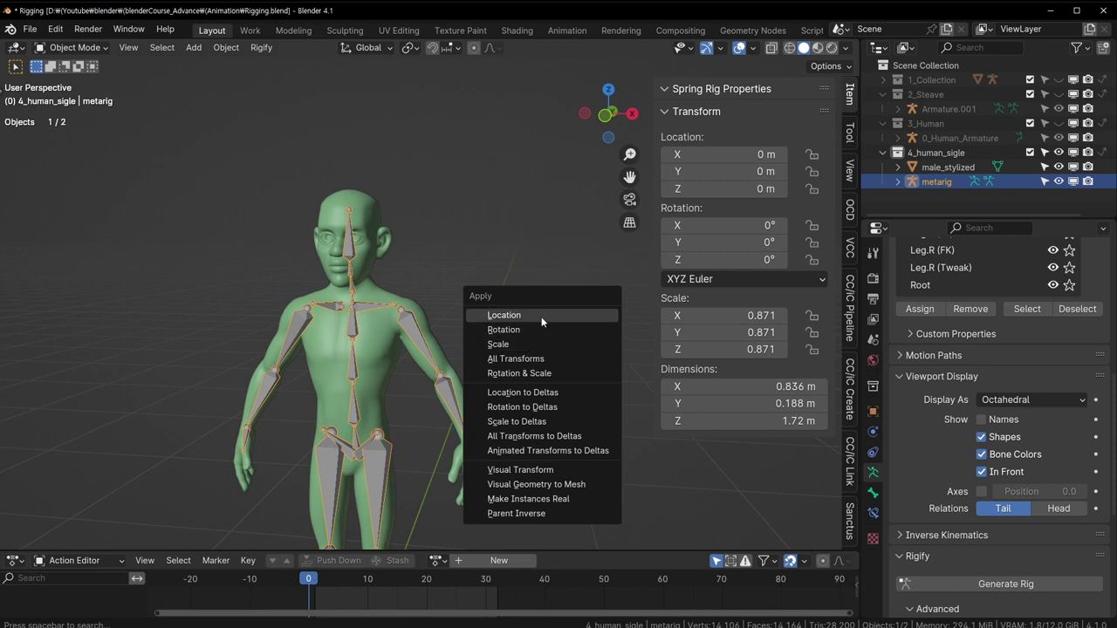
left_click(540, 342)
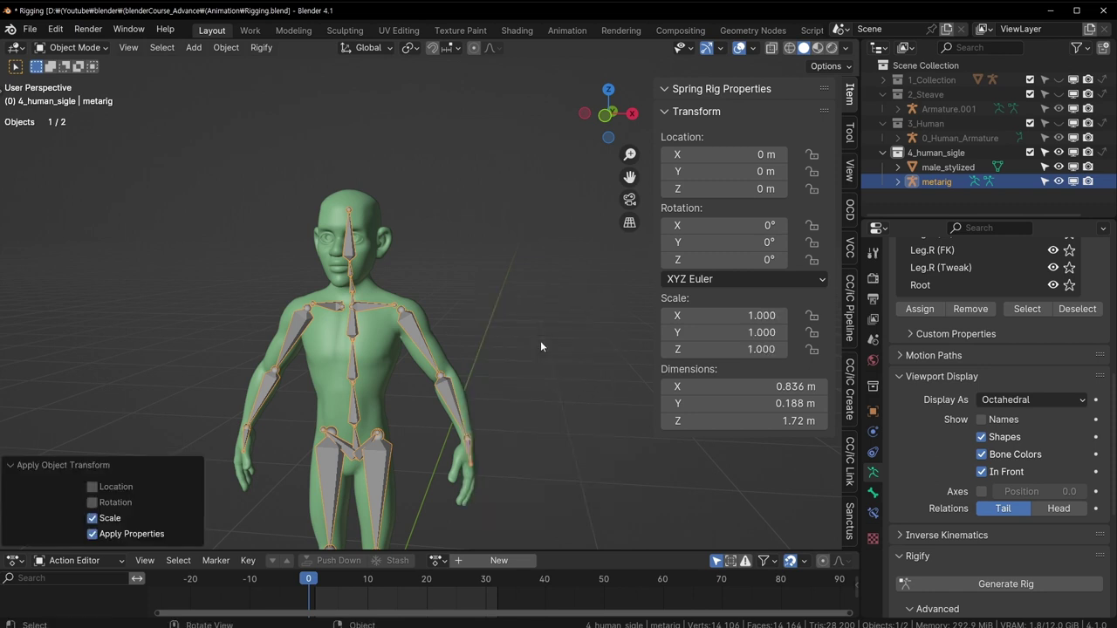
middle_click_drag(540, 340, 558, 329)
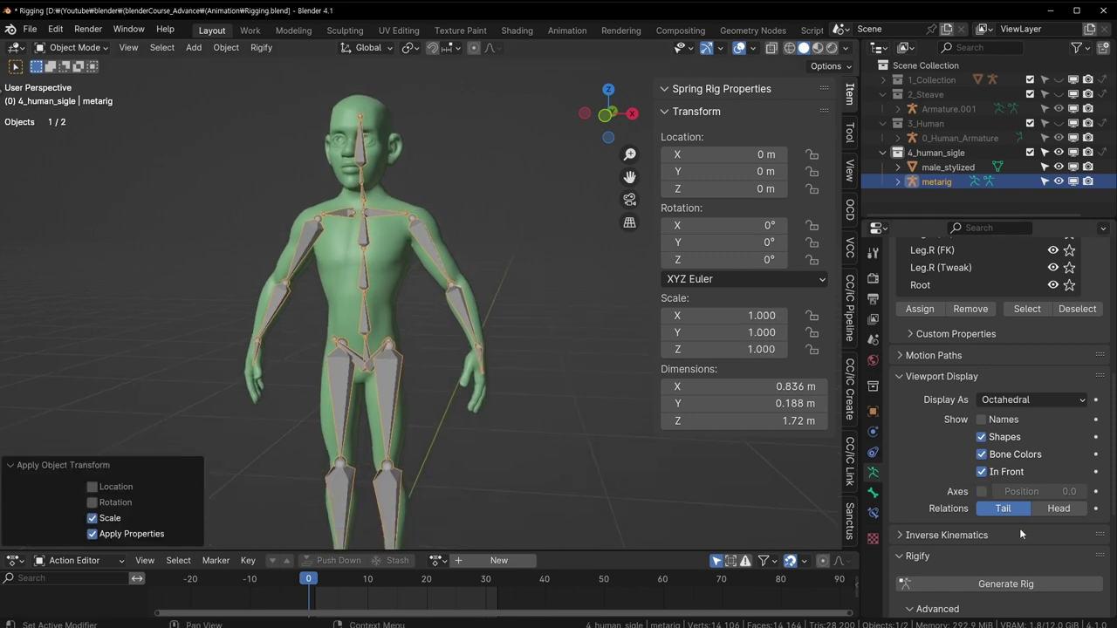
scroll(1019, 528, "down", 3)
left_click(1037, 459)
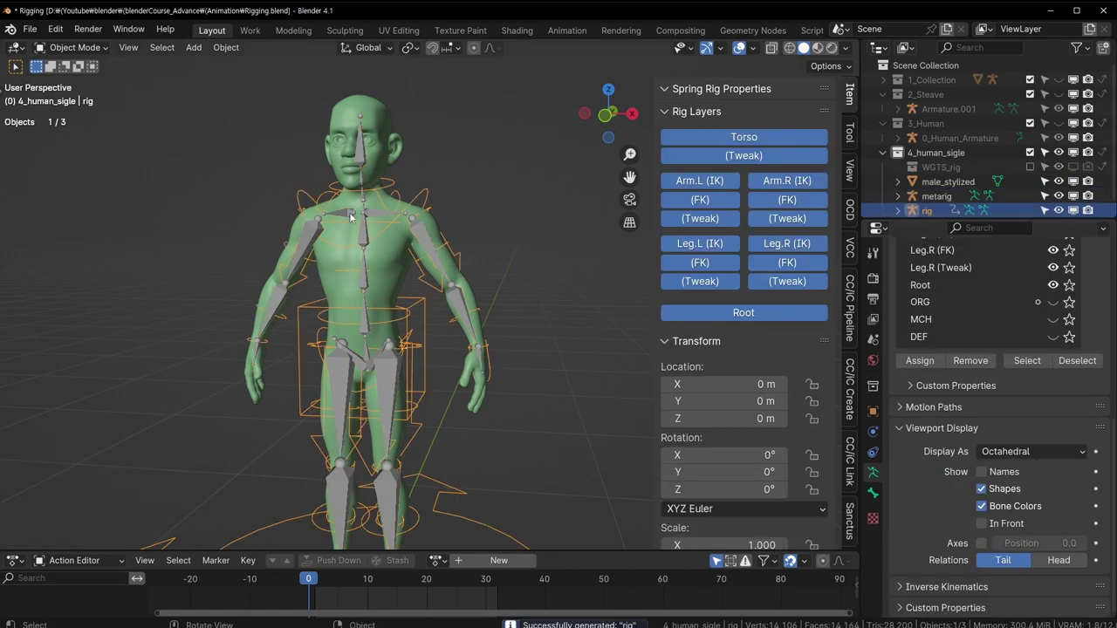
Select the metarig in the Outliner, move it aside, and delete it.
mouse_move(351, 217)
middle_mouse_down()
mouse_move(438, 191)
mouse_move(439, 358)
middle_mouse_up()
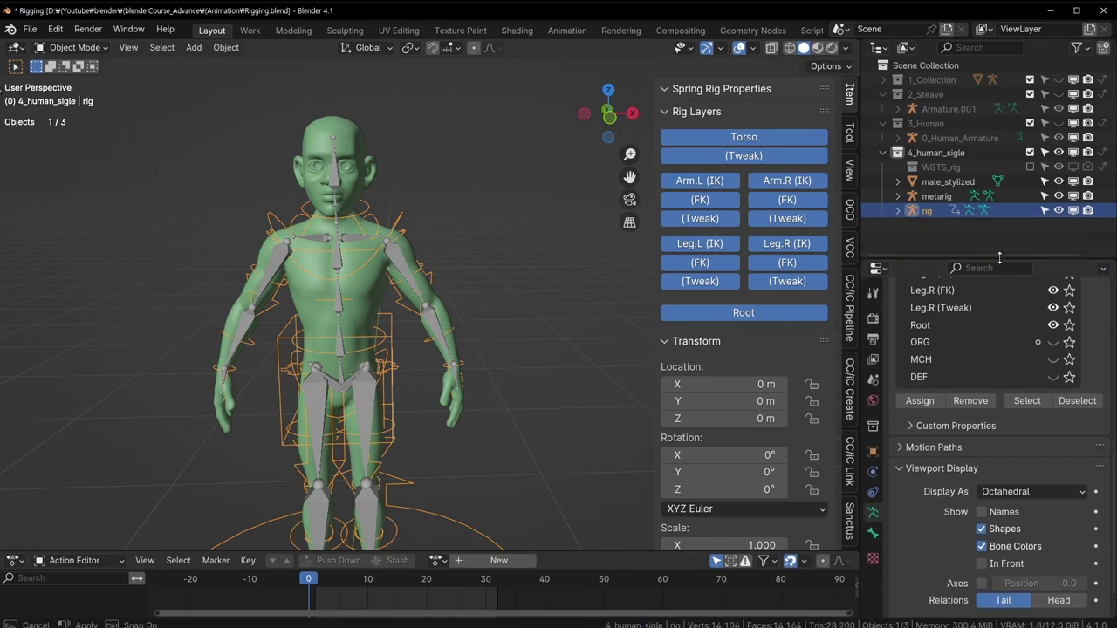
left_click_drag(1010, 218, 1011, 245)
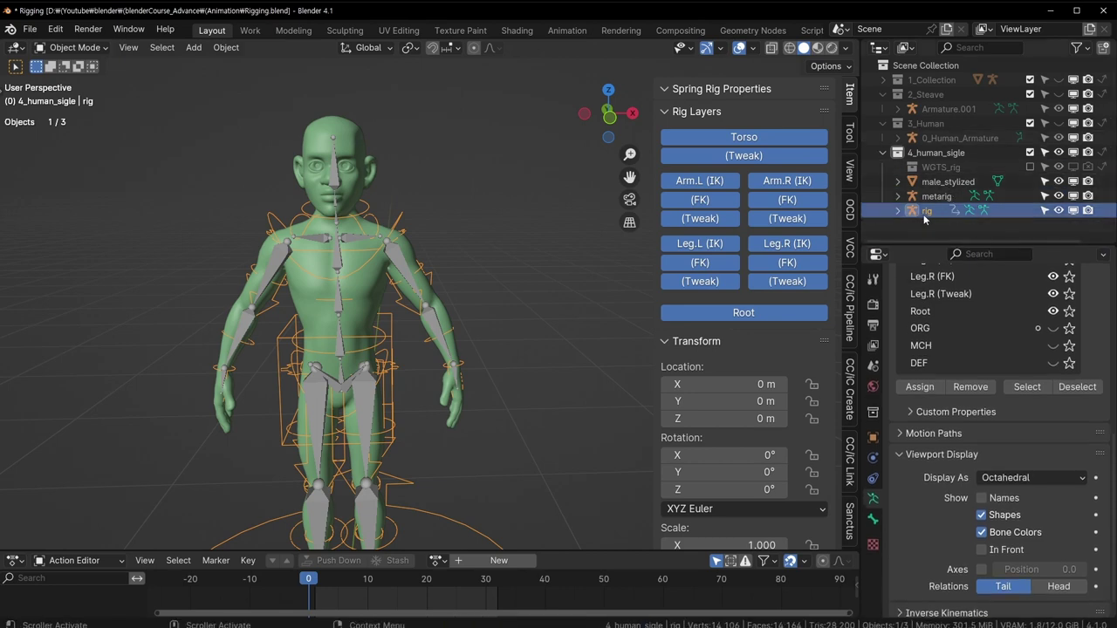
left_click(932, 182)
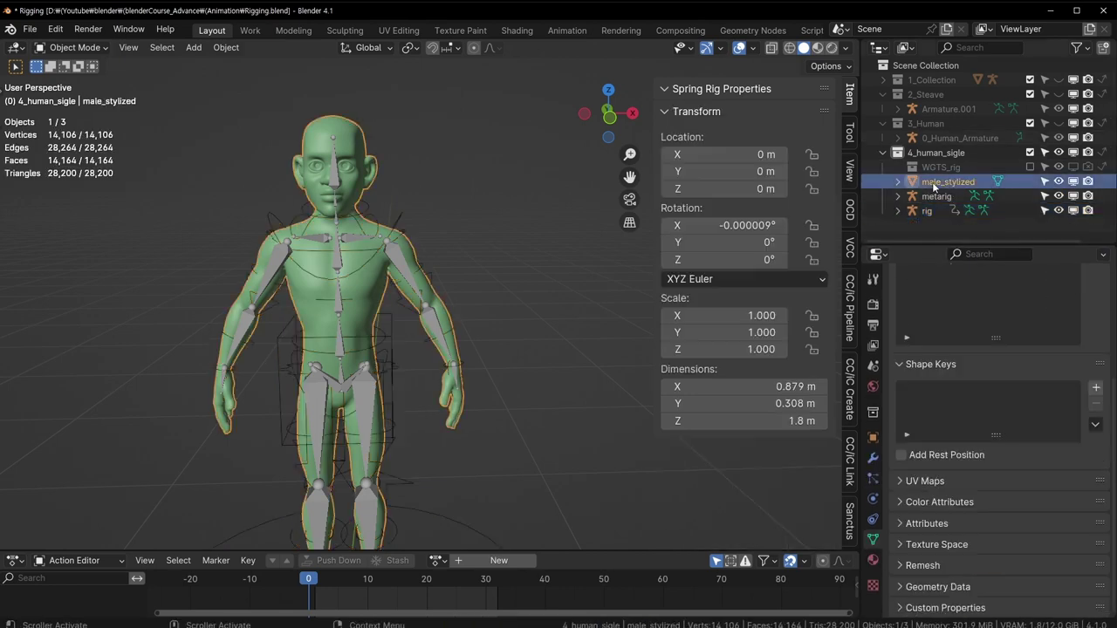
left_click(930, 197)
key("g")
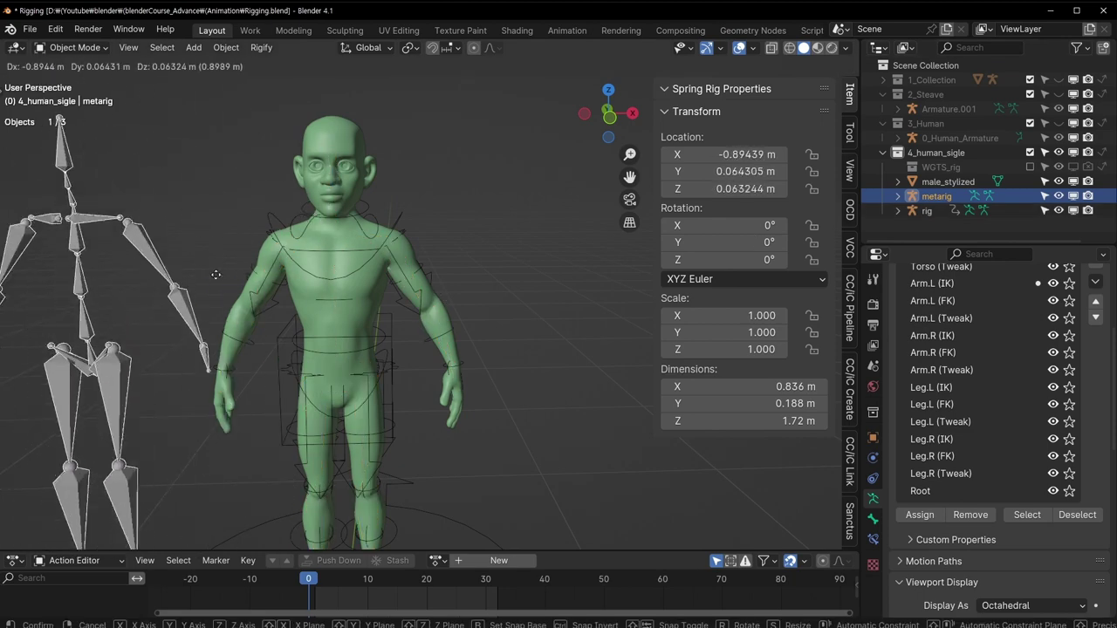
left_click(152, 205)
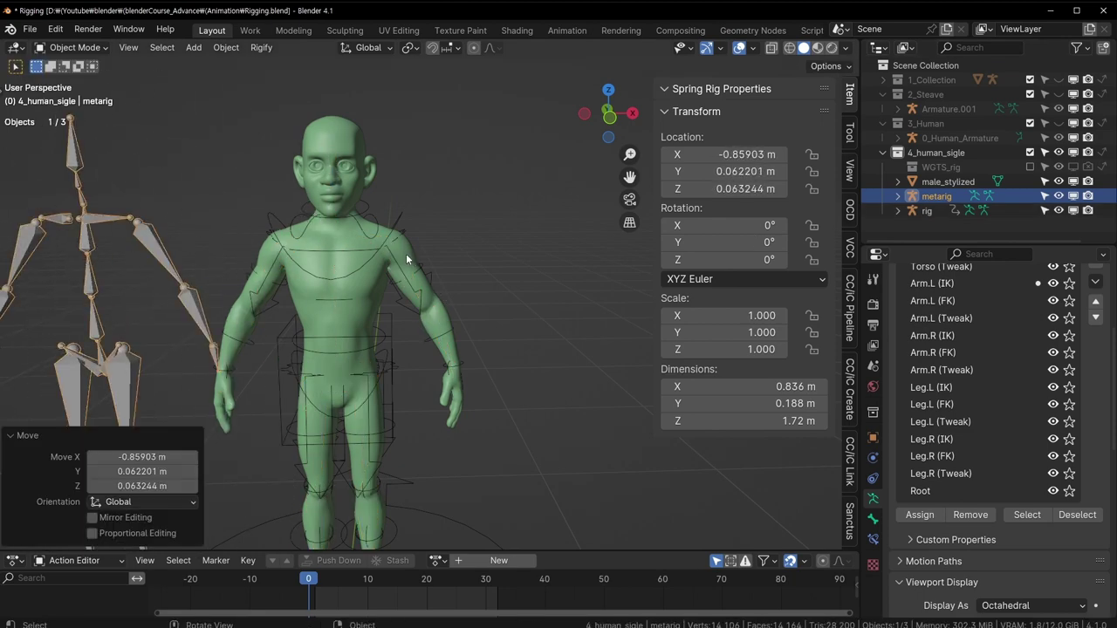
key("x")
left_click(288, 216)
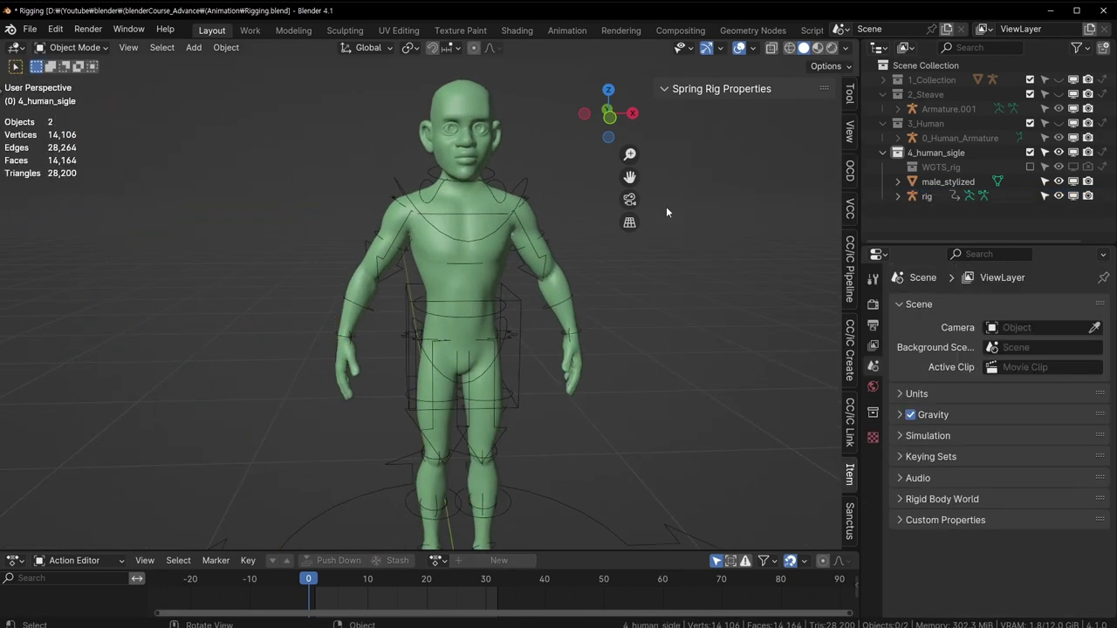
Select the generated rig in the Outliner, frame it, and orbit around the character.
left_click(899, 196)
left_click(900, 195)
left_click(931, 198)
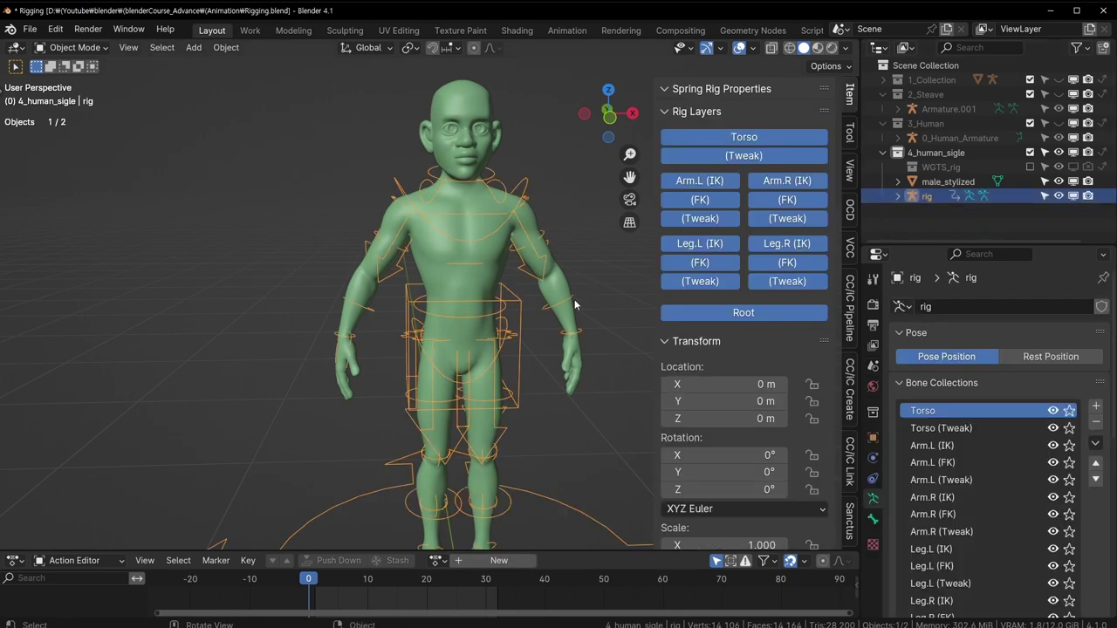
key("KP_Decimal")
middle_click_drag(523, 230, 606, 219)
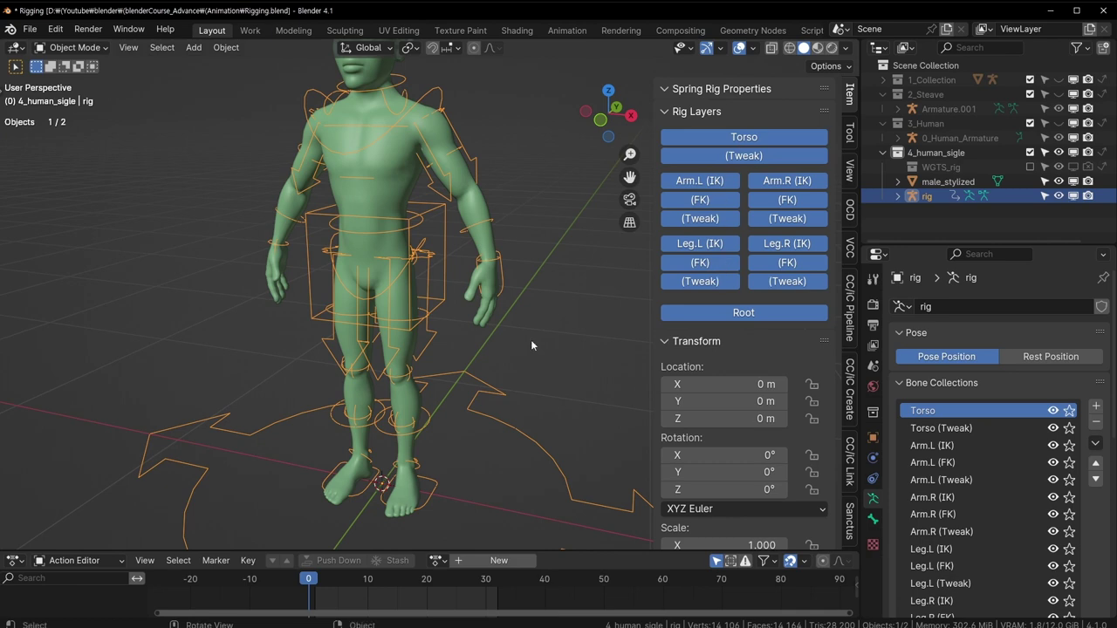
middle_click_drag(530, 344, 567, 331)
scroll(949, 430, "down", 5)
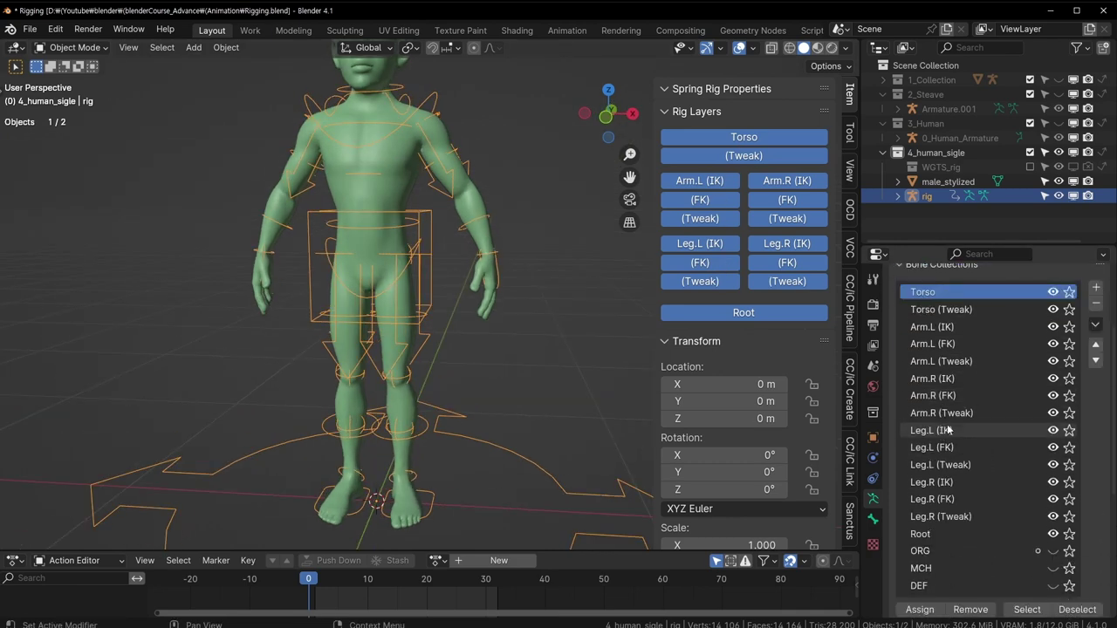
scroll(989, 525, "down", 3)
scroll(1000, 449, "up", 4)
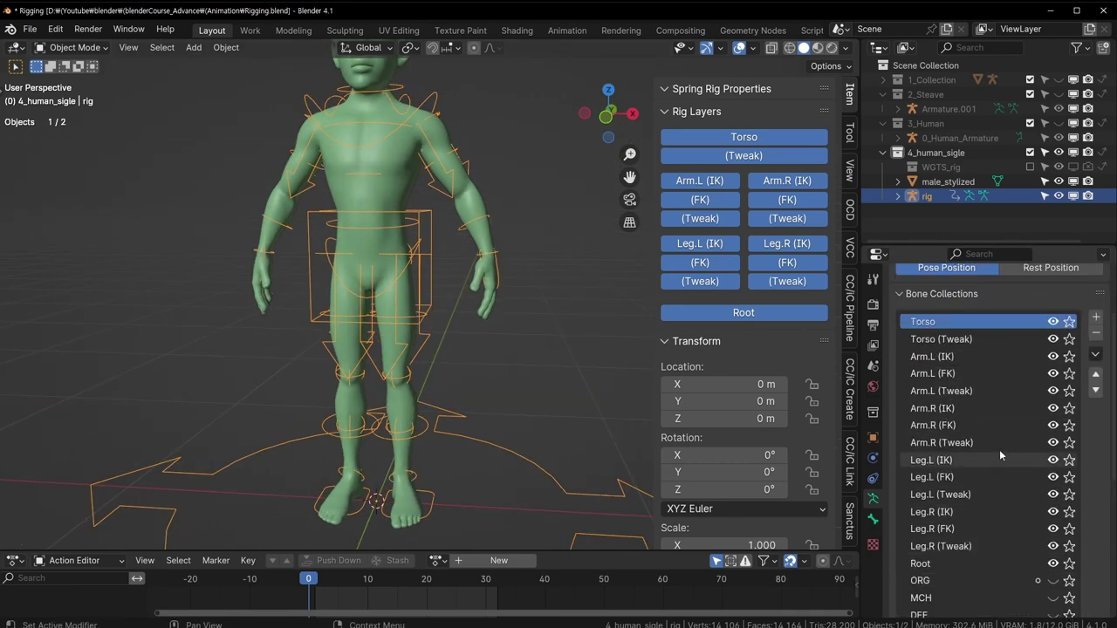
Toggle the Torso controls off and on in Rig Layers, then enter Pose Mode.
double_click(784, 144)
left_click(760, 157)
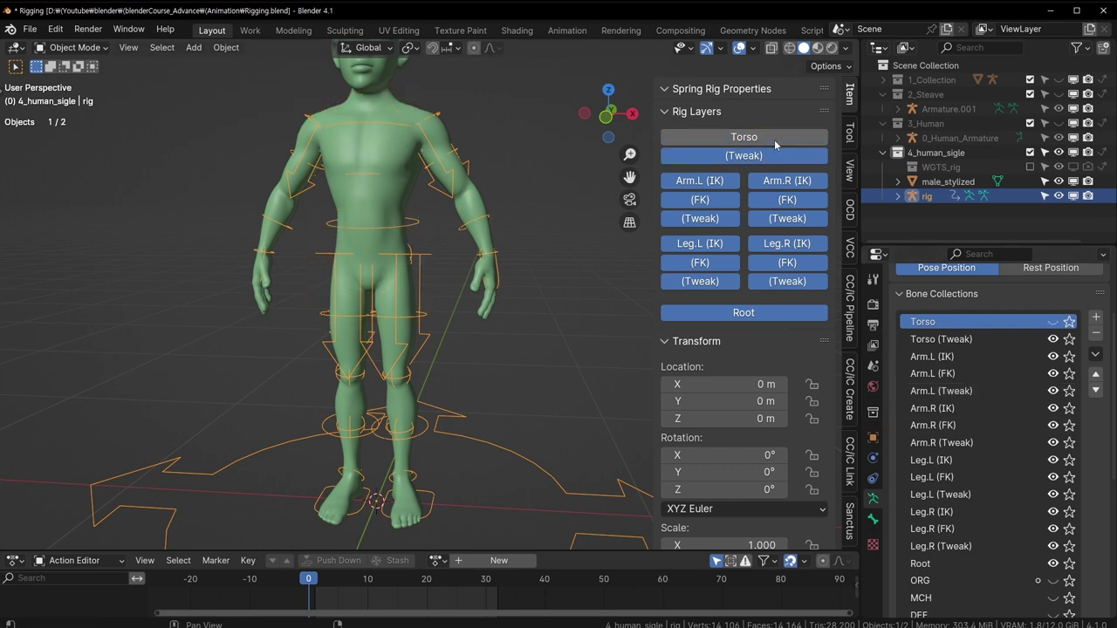
left_click(760, 157)
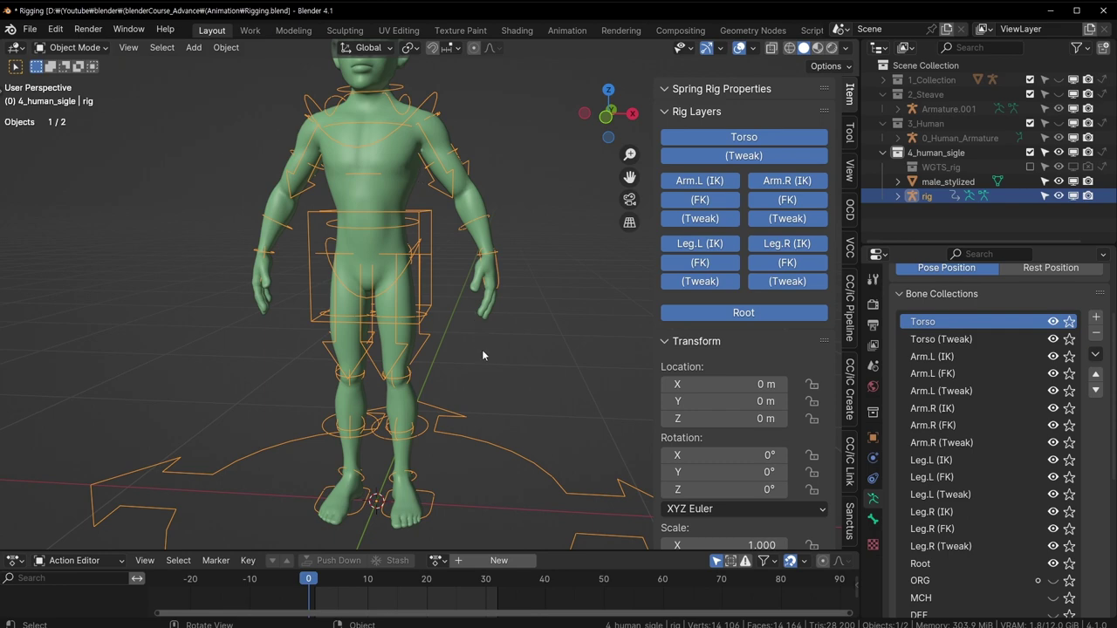
key("ctrl+Tab")
Hide the arm FK, right-leg FK and arm/leg tweak control layers to declutter the rig.
middle_click_drag(481, 349, 443, 250)
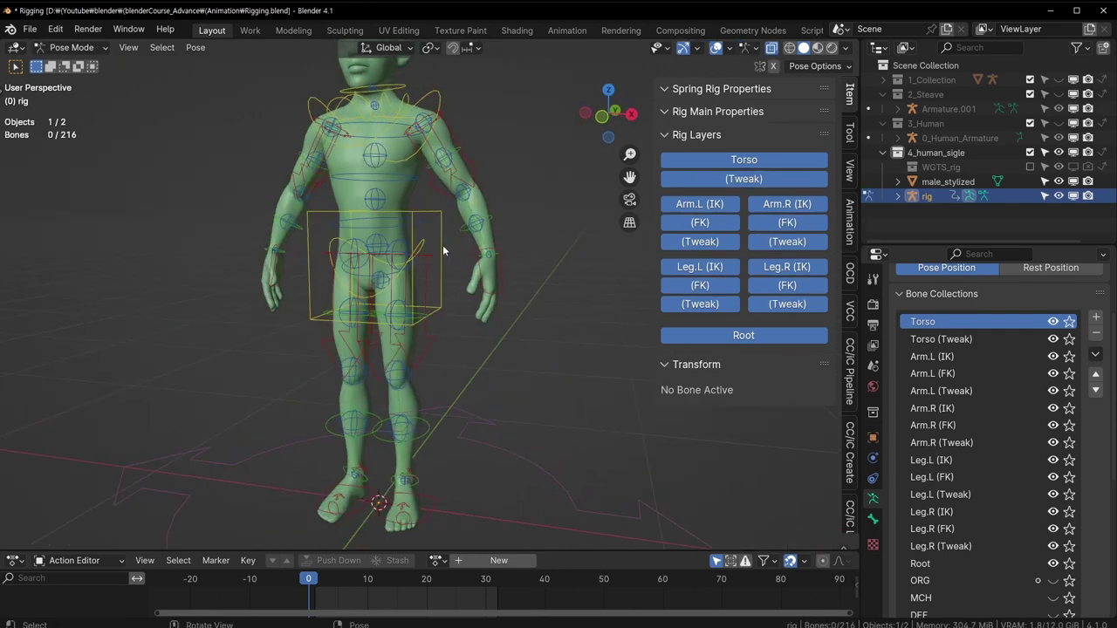
middle_click_drag(645, 227, 615, 229)
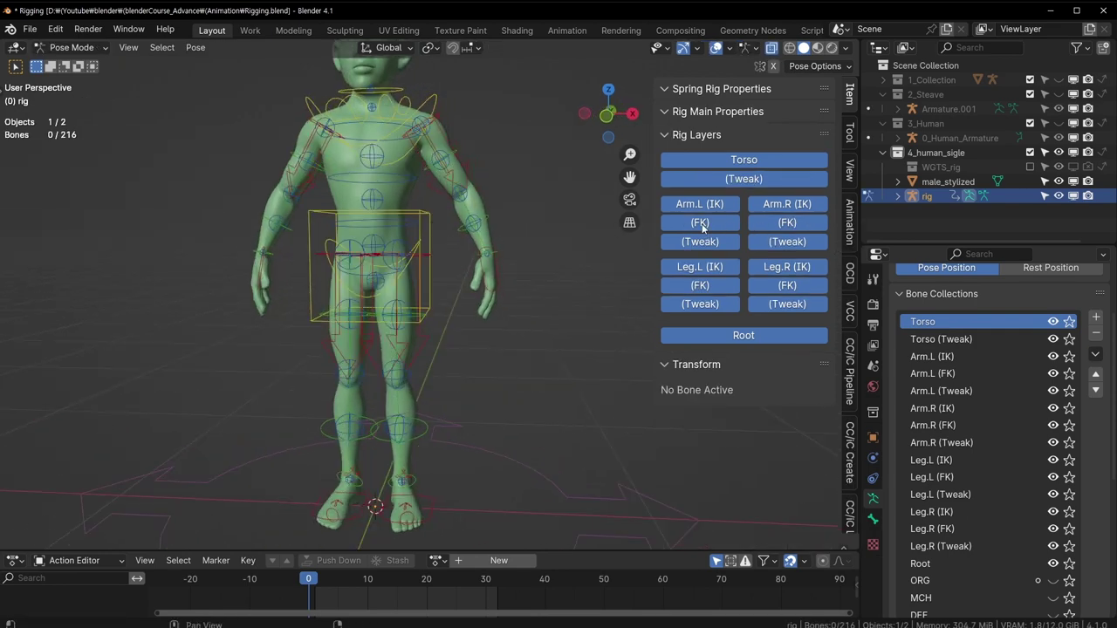
left_click(726, 225)
left_click(802, 226)
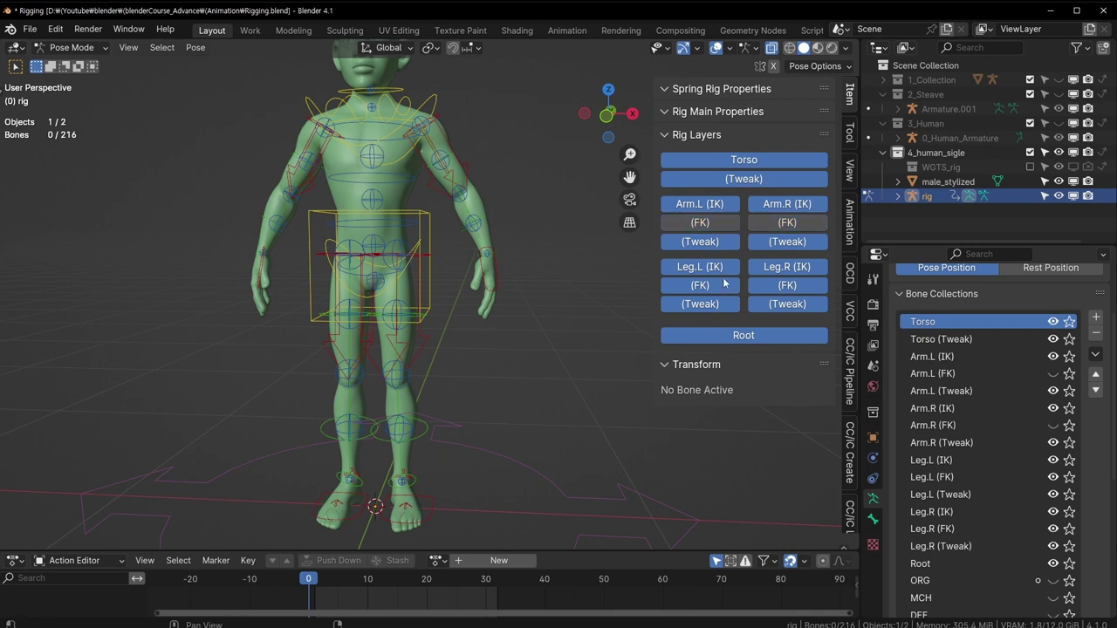
left_click(788, 285)
left_click(702, 303)
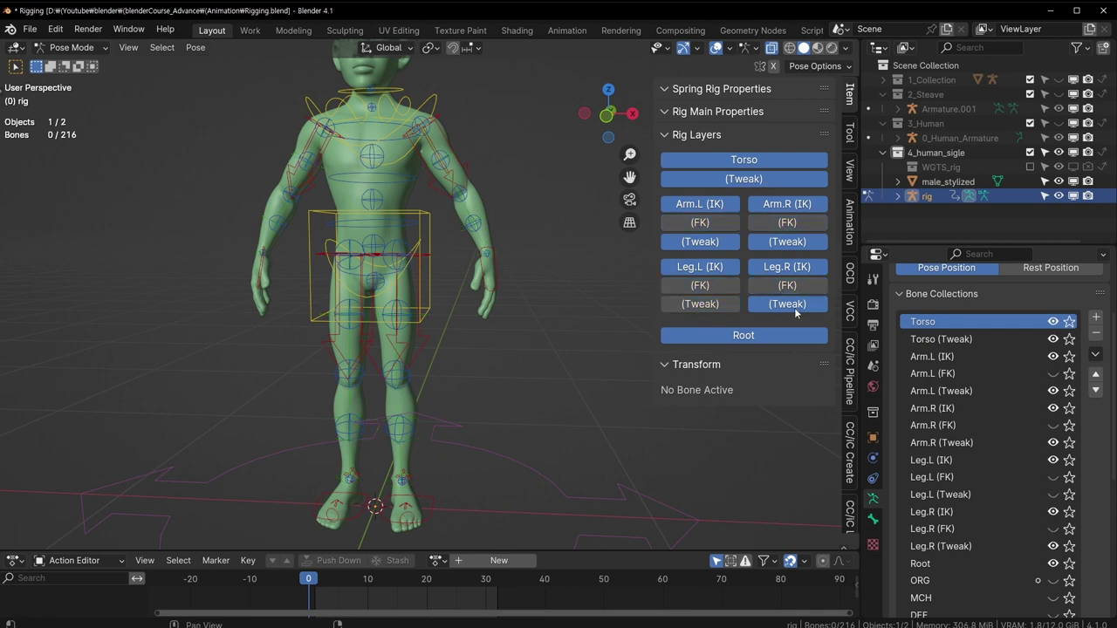
left_click(794, 305)
left_click(781, 247)
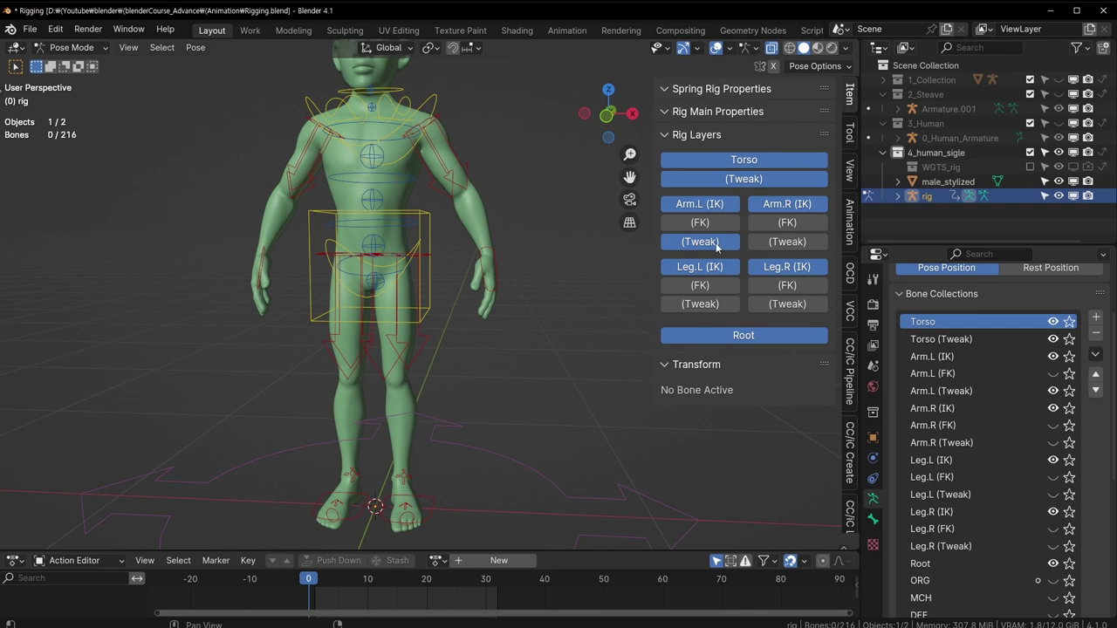
middle_click_drag(410, 306, 457, 307)
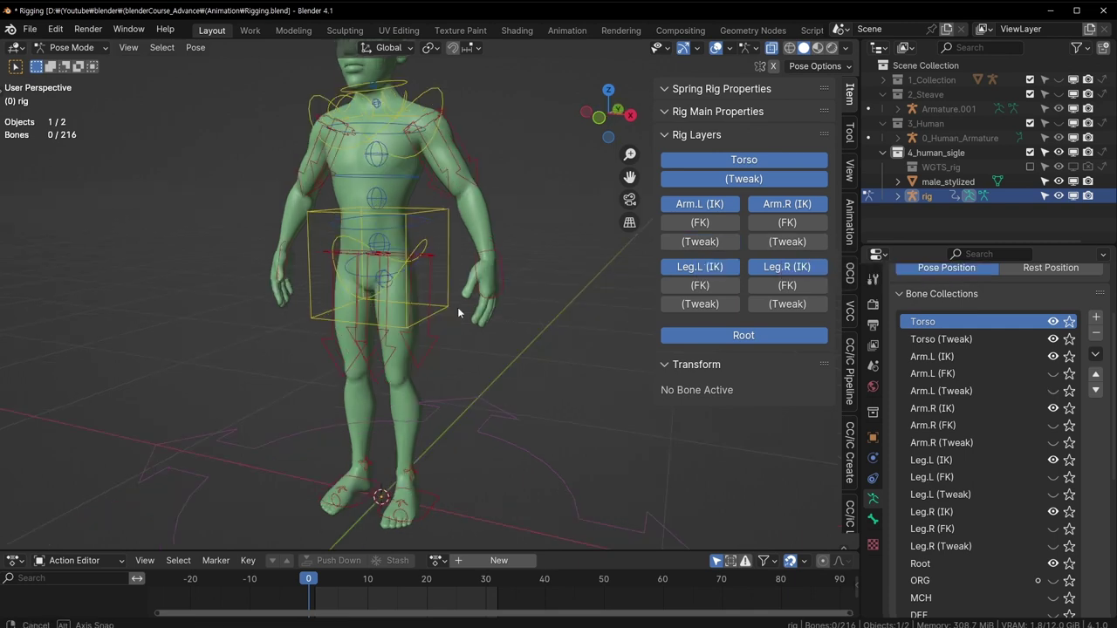
Test-move the torso control and cancel it, keeping the torso controls visible.
left_click(449, 249)
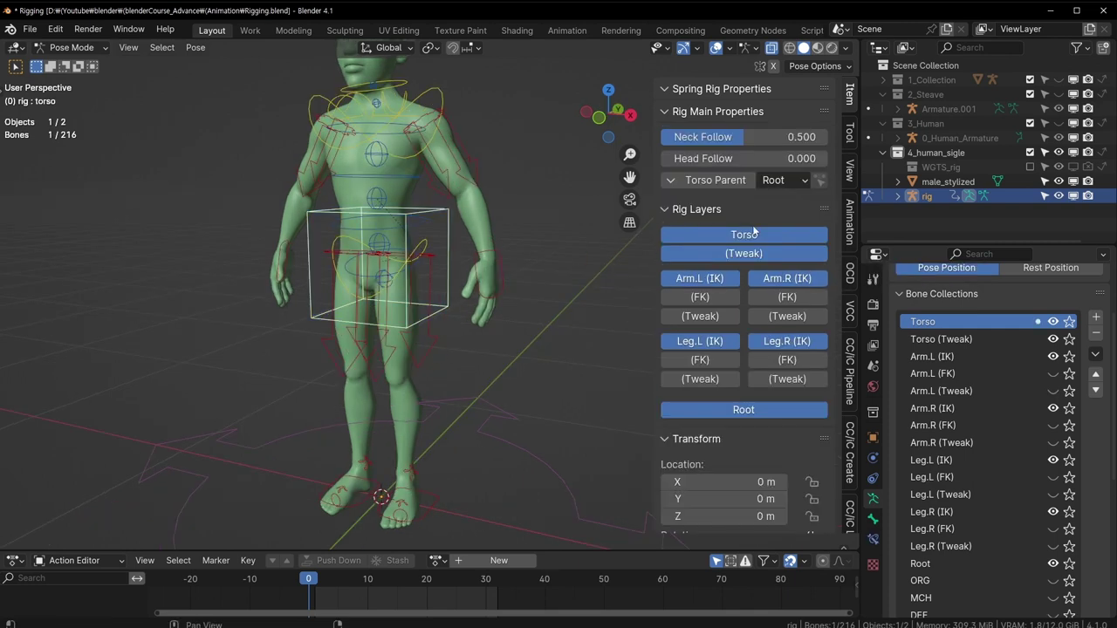
left_click(755, 239)
left_click(755, 241)
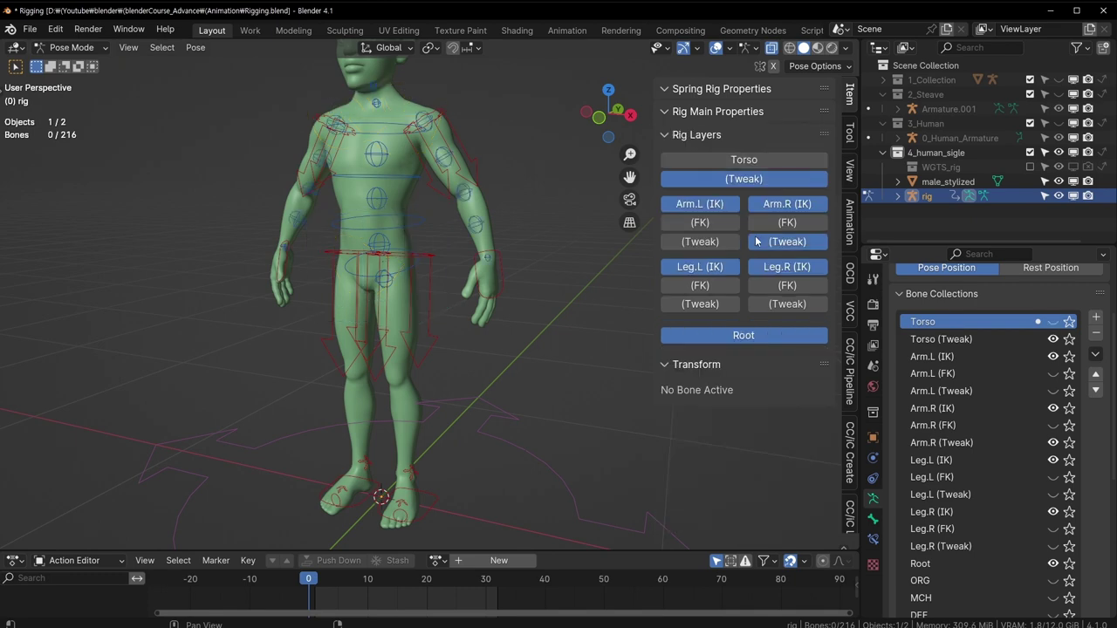
key("ctrl+z")
key("ctrl+z")
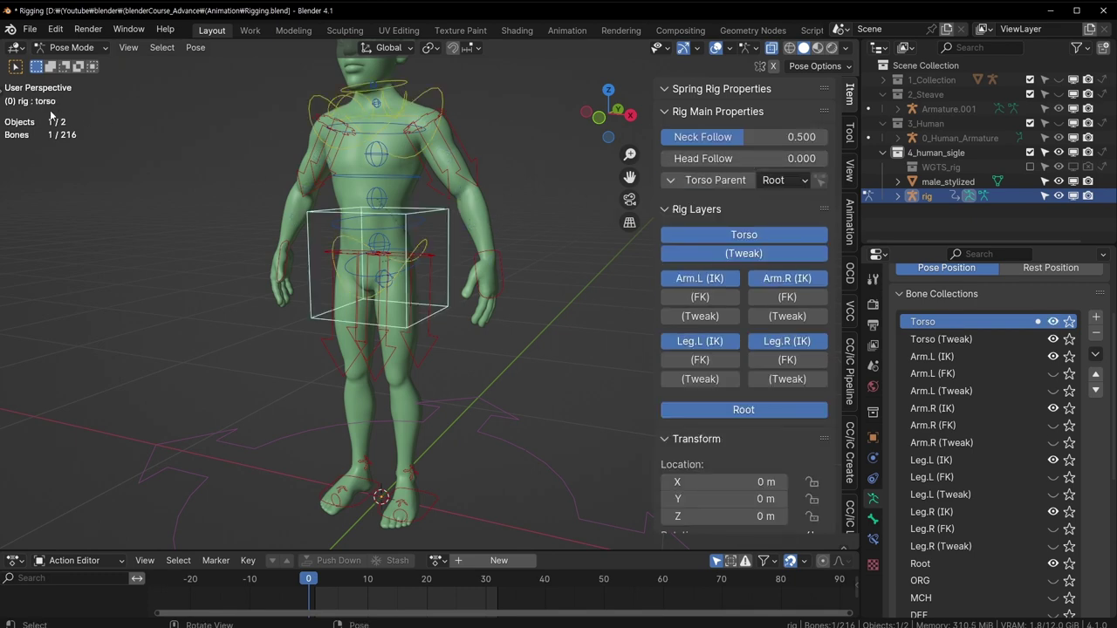
key("g")
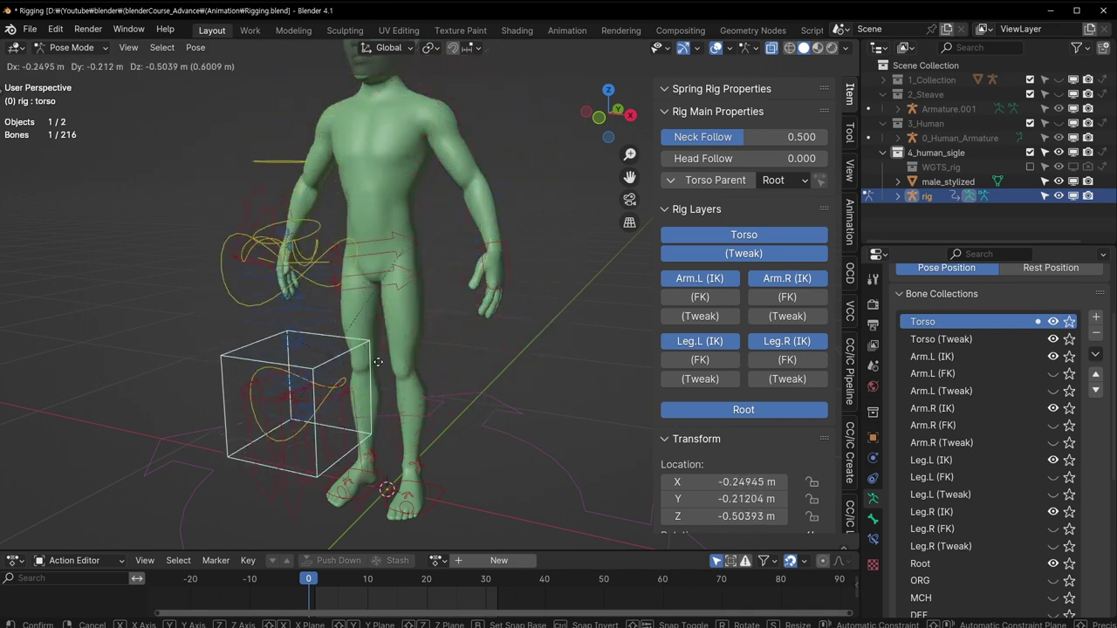
key("Escape")
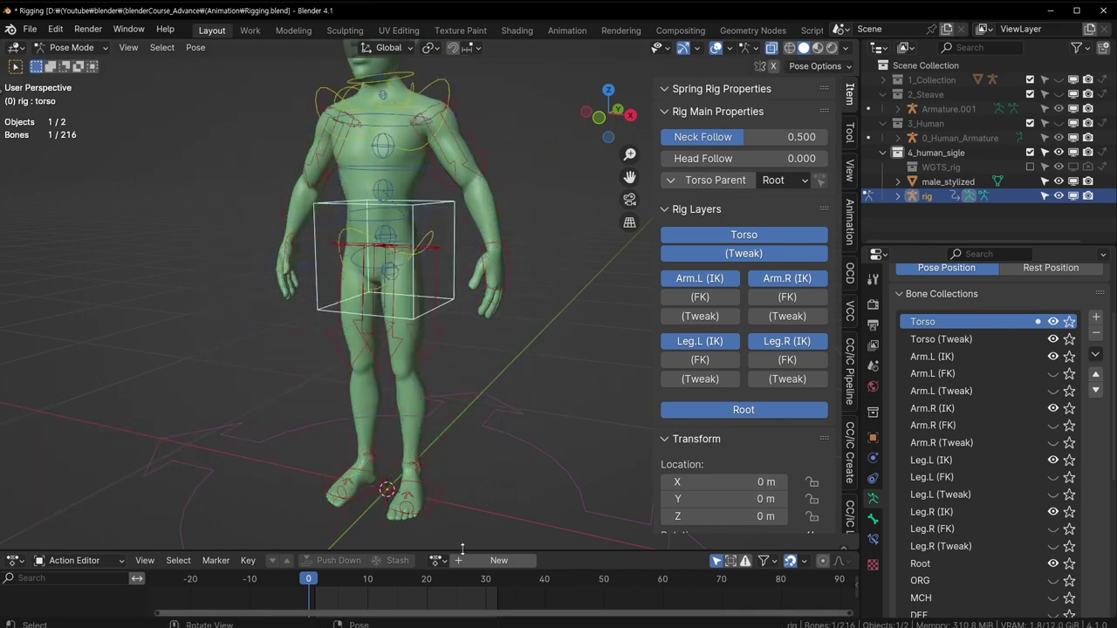
Test-move the left foot IK and left hand IK controls, reverting both to rest.
left_click(443, 504)
key("g")
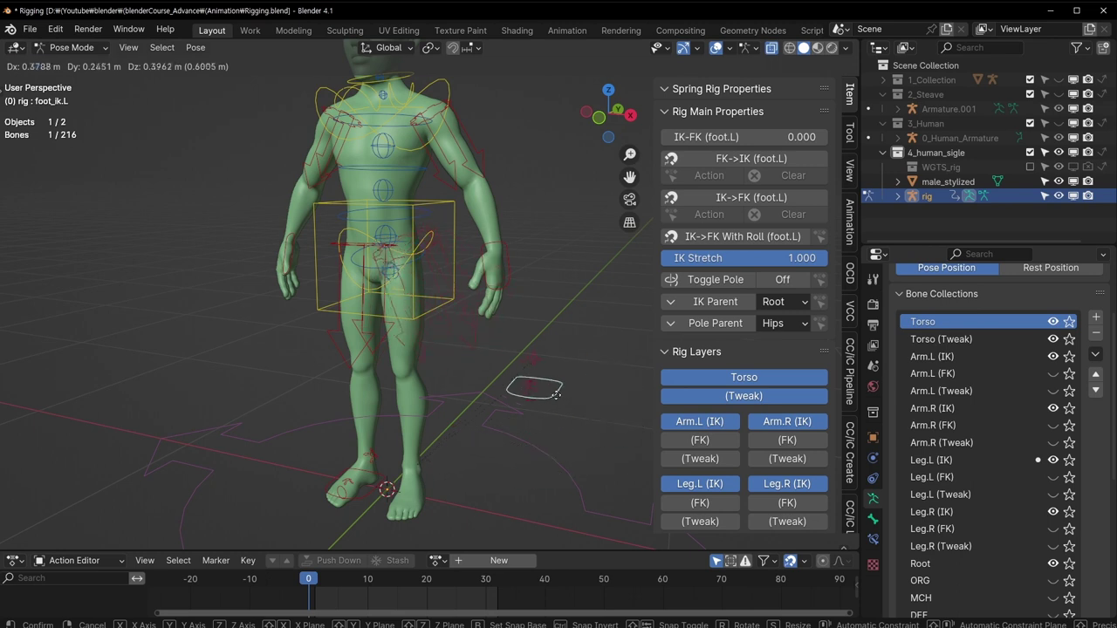
key("Escape")
left_click(516, 258)
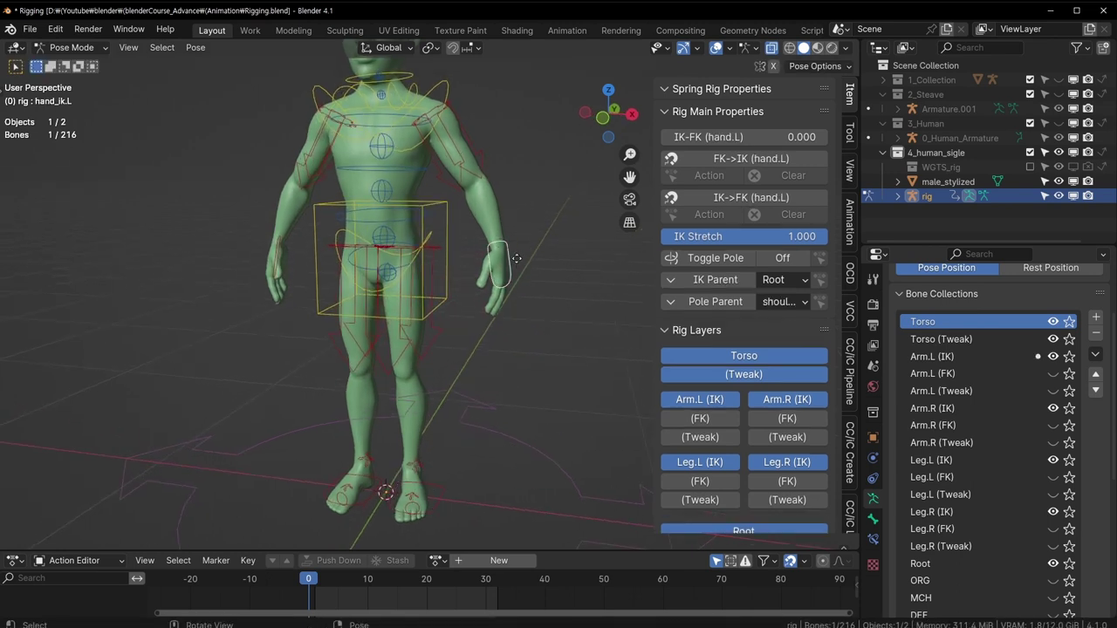
key("g")
left_click(537, 235)
key("ctrl+z")
Test-rotate the chest spine FK control, undo it, and return the rig to Object Mode.
middle_click_drag(513, 292, 373, 198)
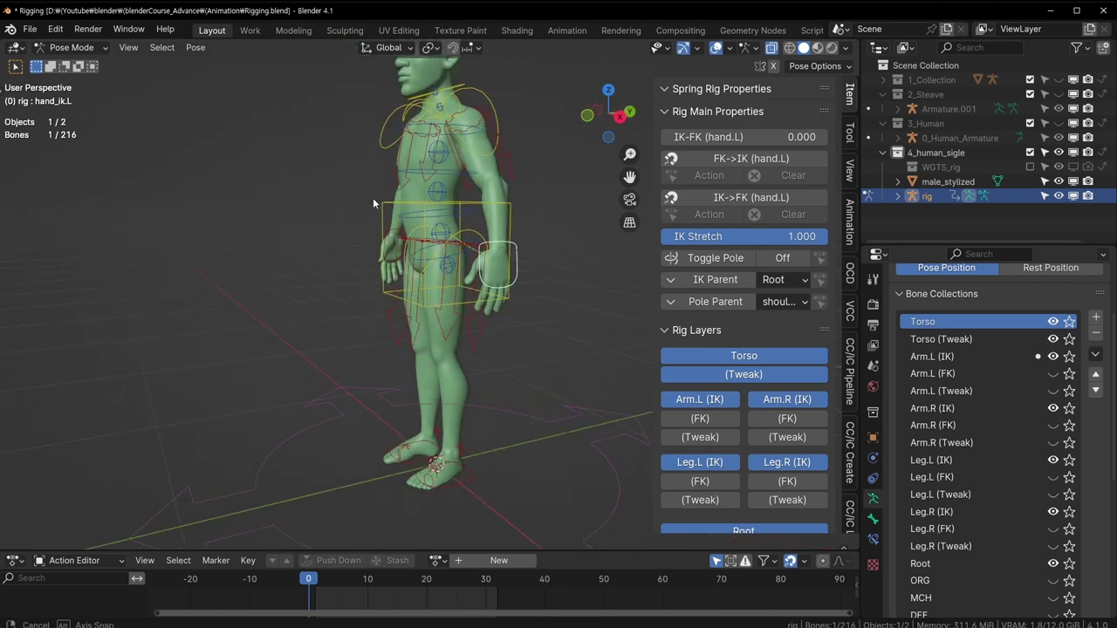
left_click(419, 169)
key("r")
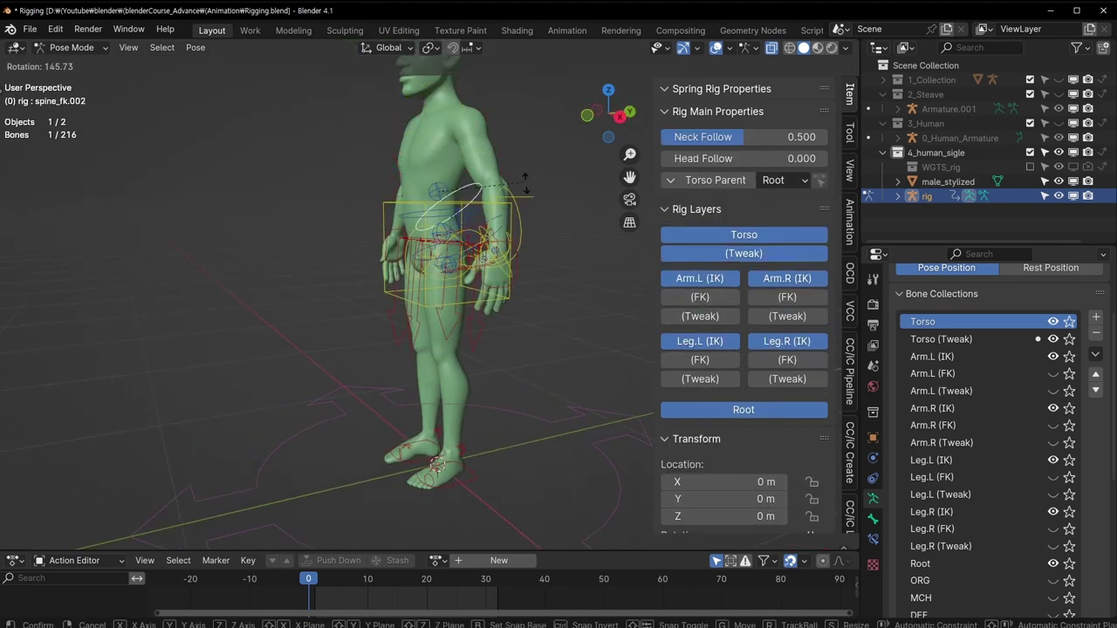
left_click(384, 178)
key("ctrl+z")
middle_click_drag(384, 180, 401, 272)
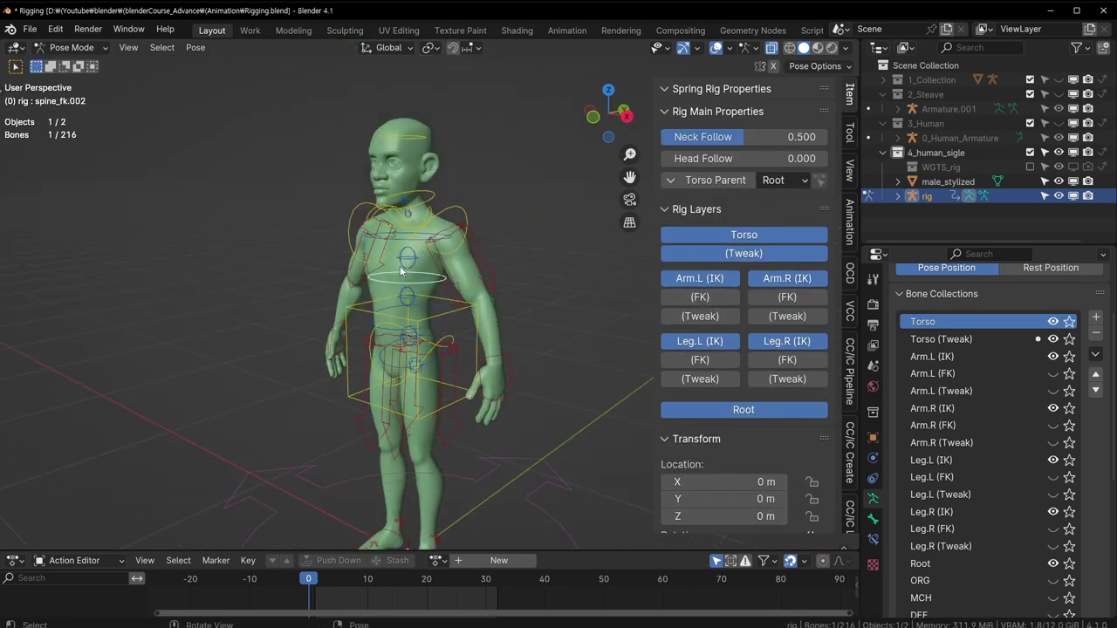
middle_click_drag(534, 361, 718, 291)
key("ctrl+Tab")
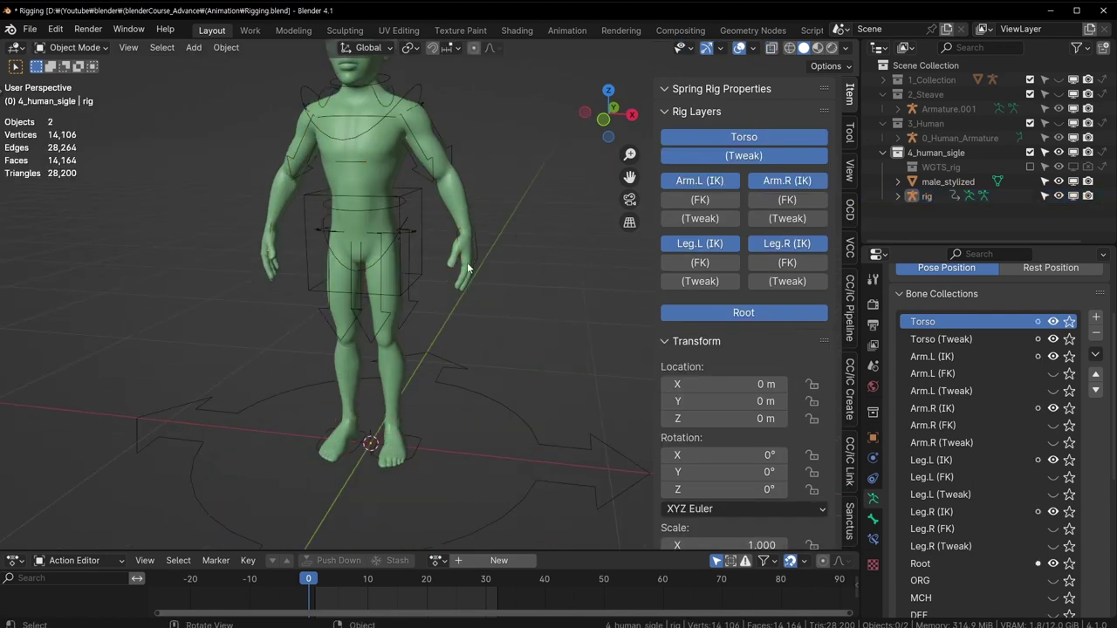
Parent male_stylized to the generated rig With Automatic Weights, then reselect the body mesh.
left_click(480, 400)
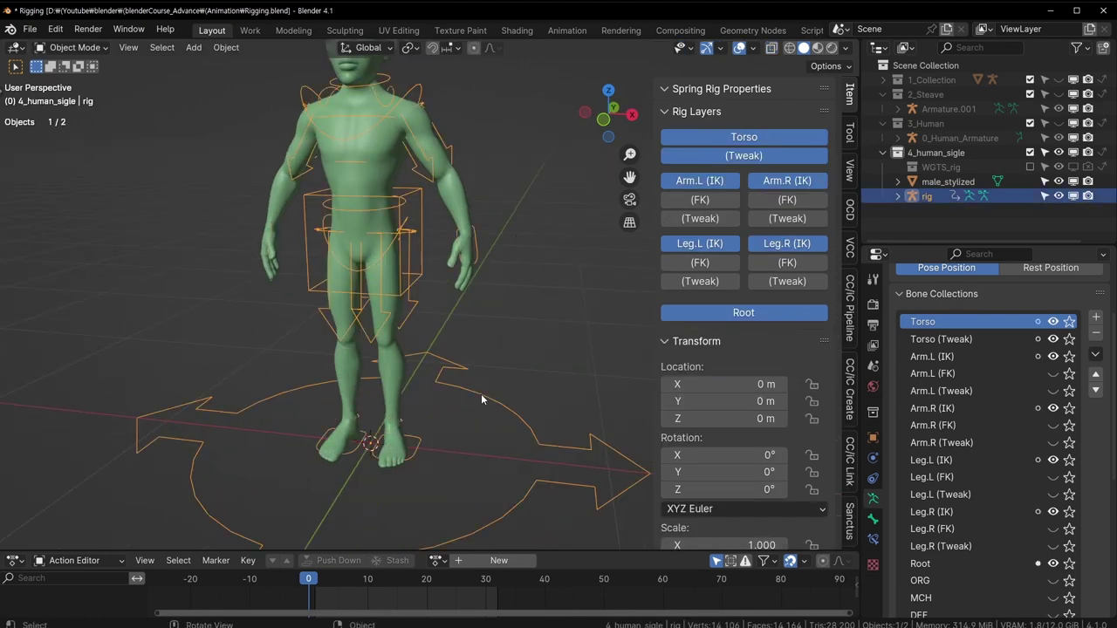
left_click(739, 158)
left_click(431, 188)
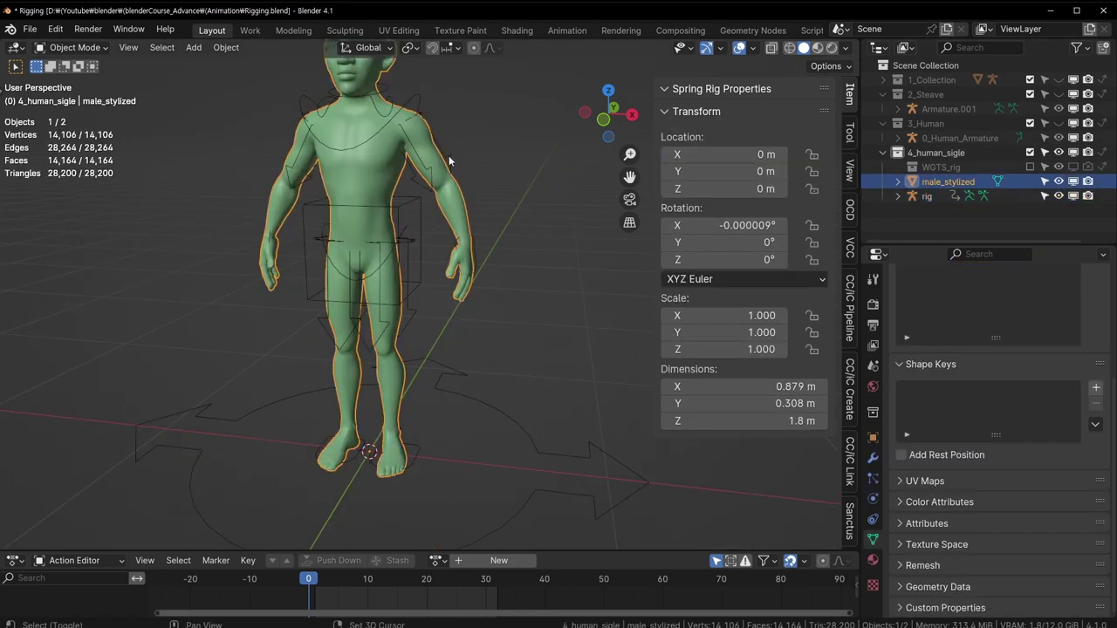
left_click(448, 155, "shift")
middle_click_drag(501, 211, 478, 245)
key("ctrl+p")
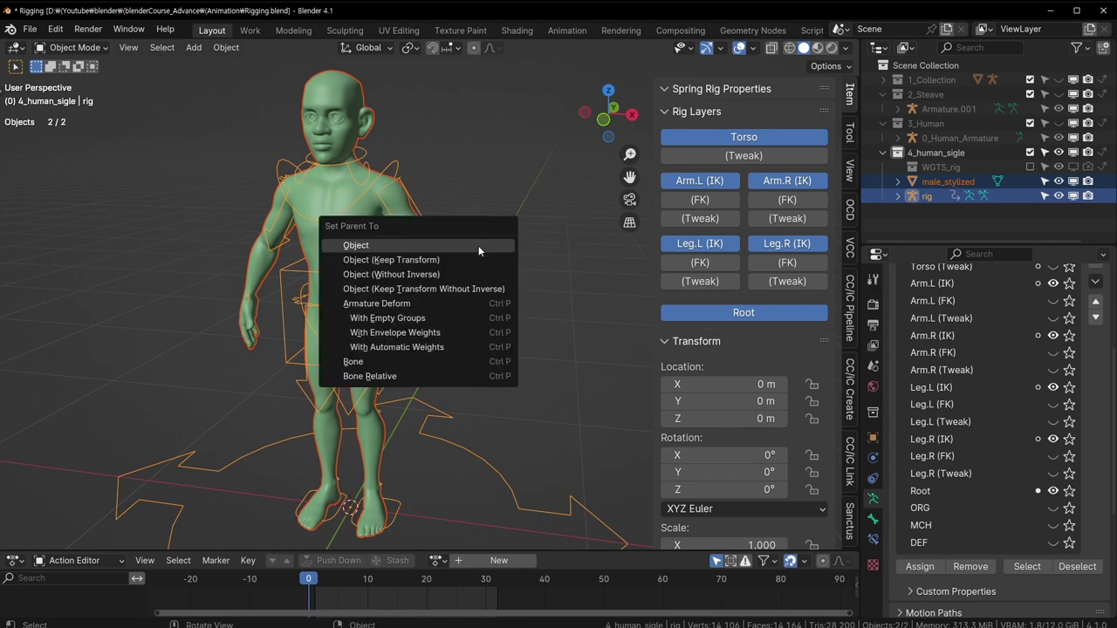
left_click(433, 345)
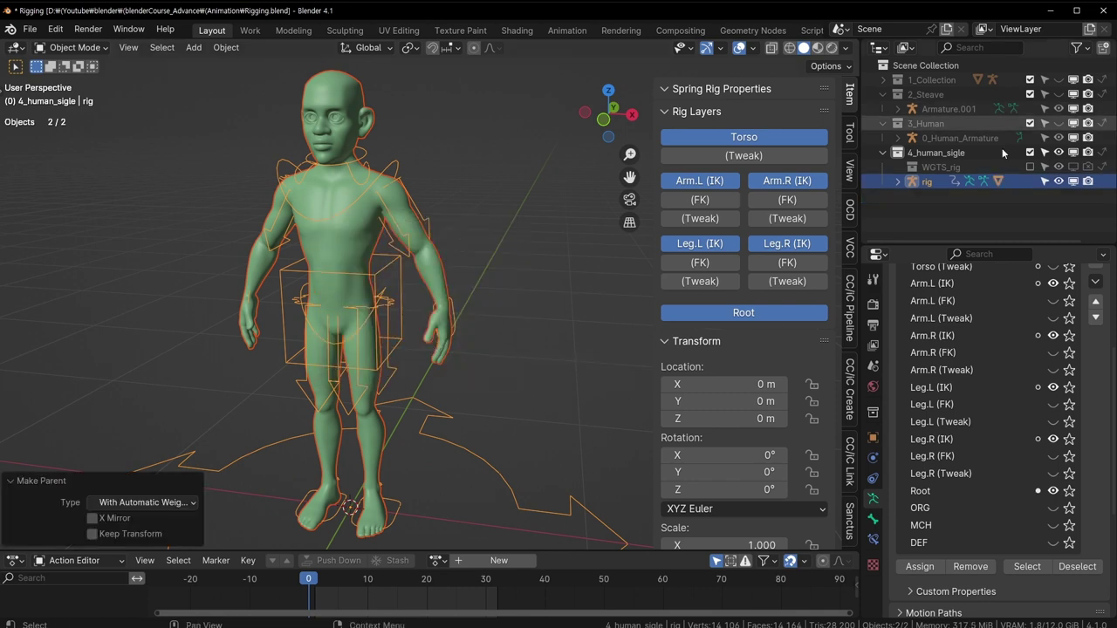
left_click(442, 271)
left_click(450, 441)
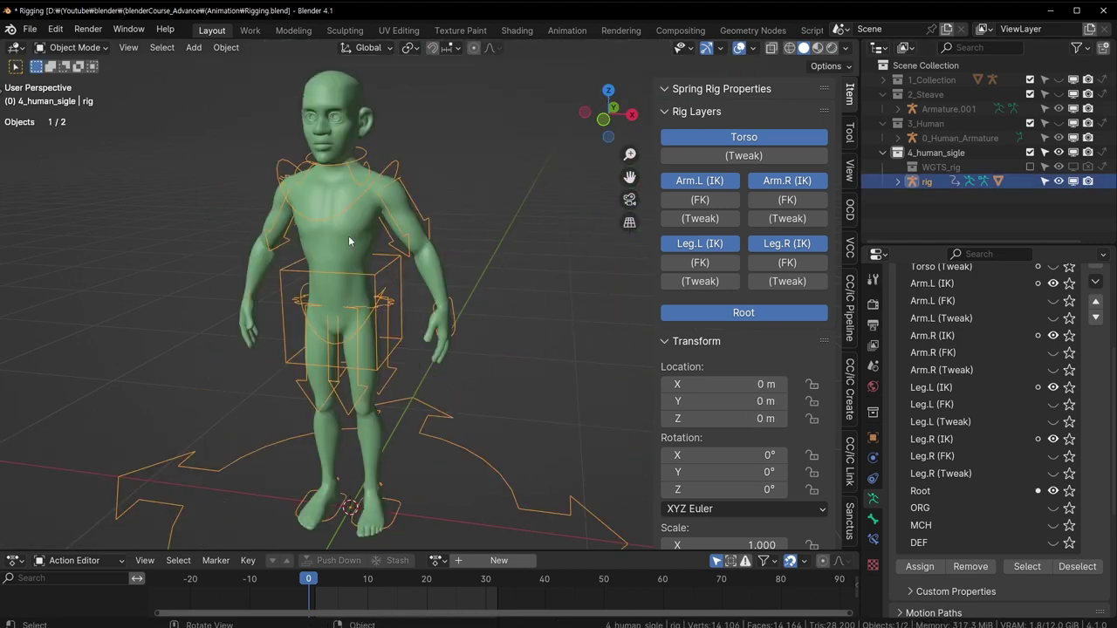
left_click(348, 235)
Switch the body to Weight Paint and inspect the DEF-spine vertex group weights.
scroll(987, 373, "up", 5)
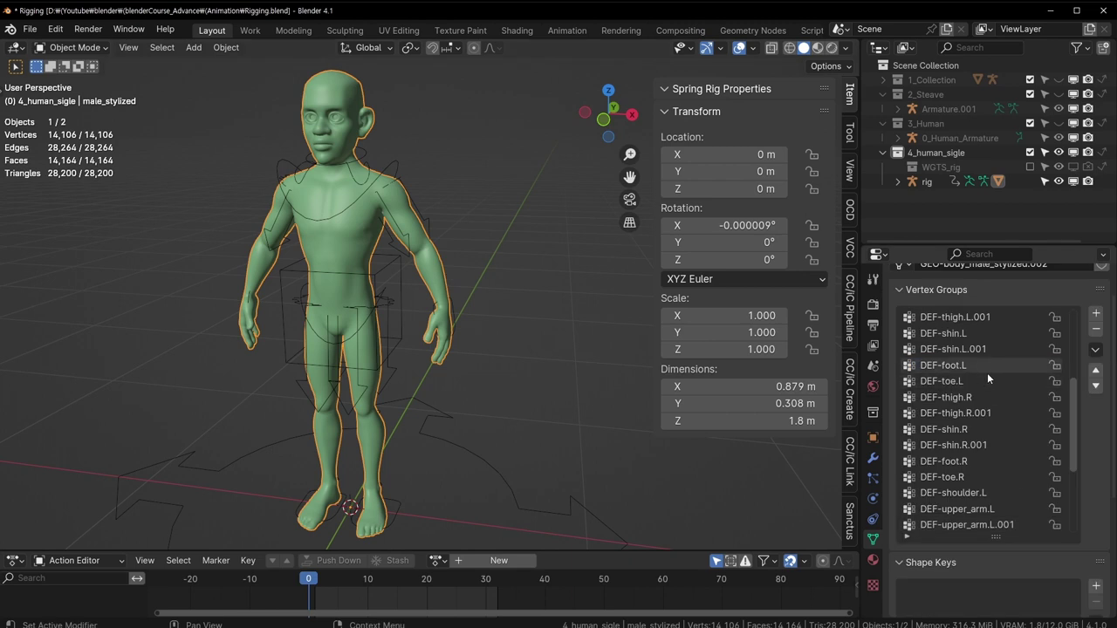
scroll(1025, 389, "up", 5)
scroll(1024, 389, "up", 3)
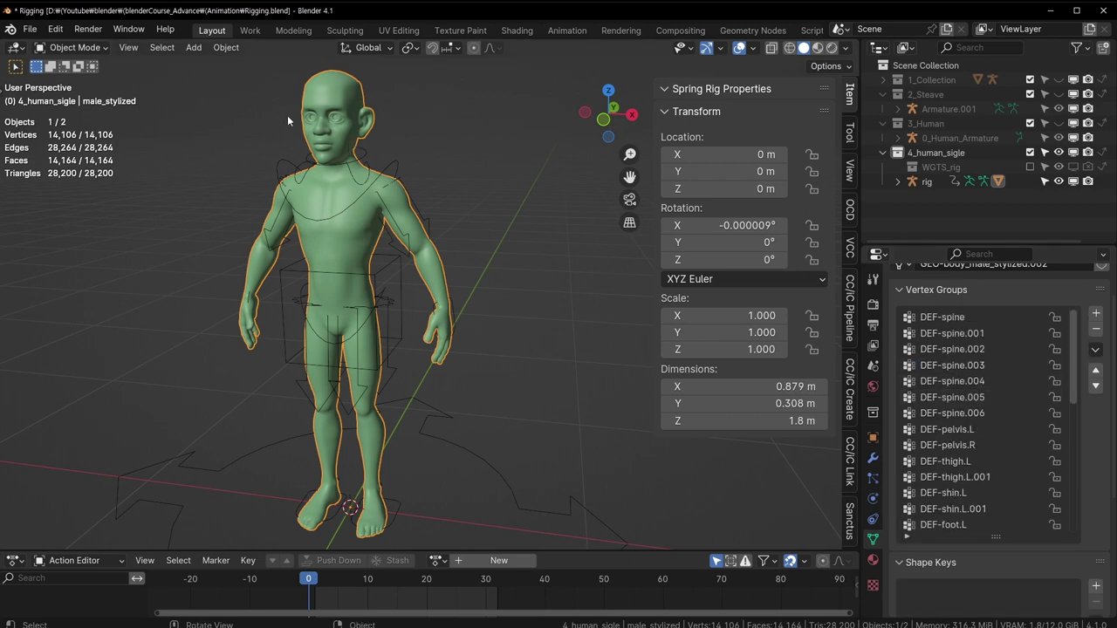
key("ctrl+Tab")
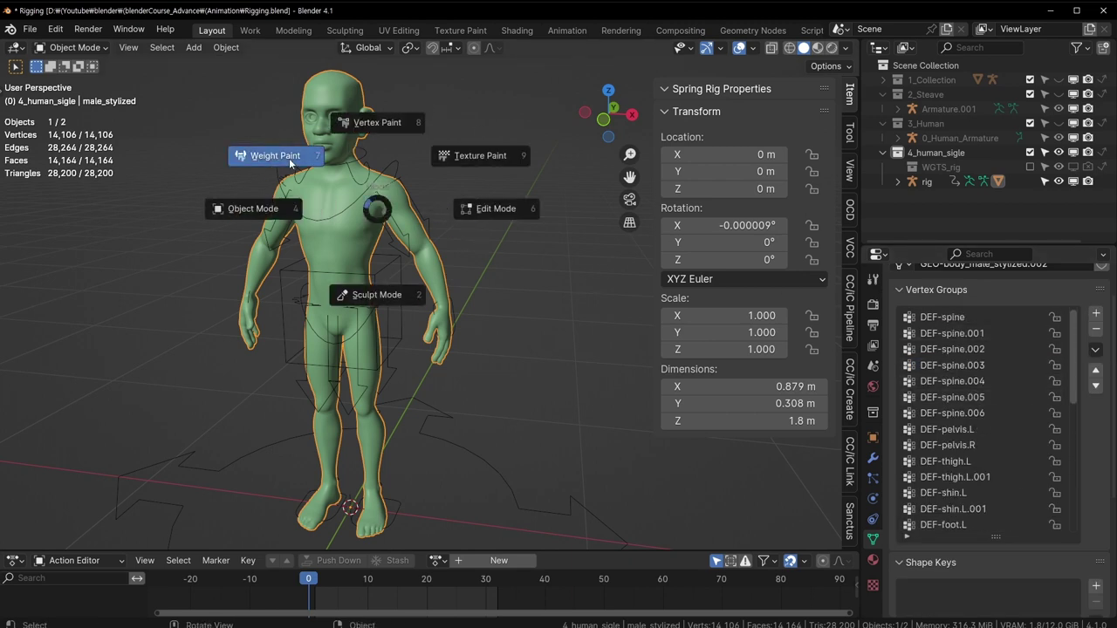
left_click(261, 154)
left_click(947, 333)
scroll(947, 349, "down", 2, "ctrl")
scroll(947, 351, "down", 3, "ctrl")
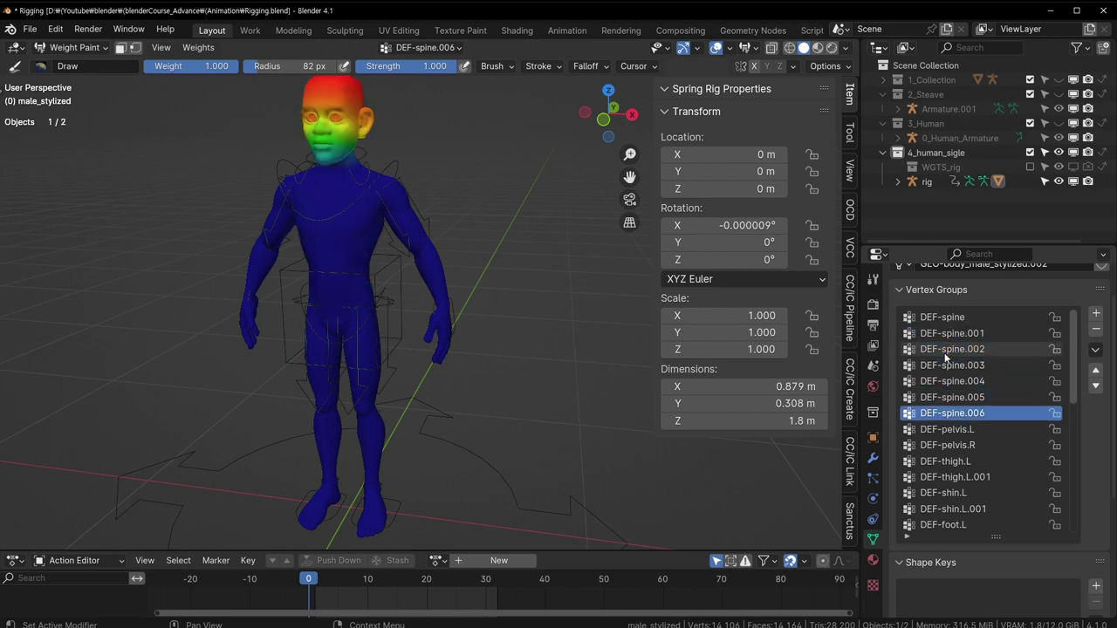
scroll(946, 354, "down", 2, "ctrl")
scroll(945, 357, "up", 3, "ctrl")
scroll(945, 357, "up", 3, "ctrl")
scroll(942, 356, "down", 1)
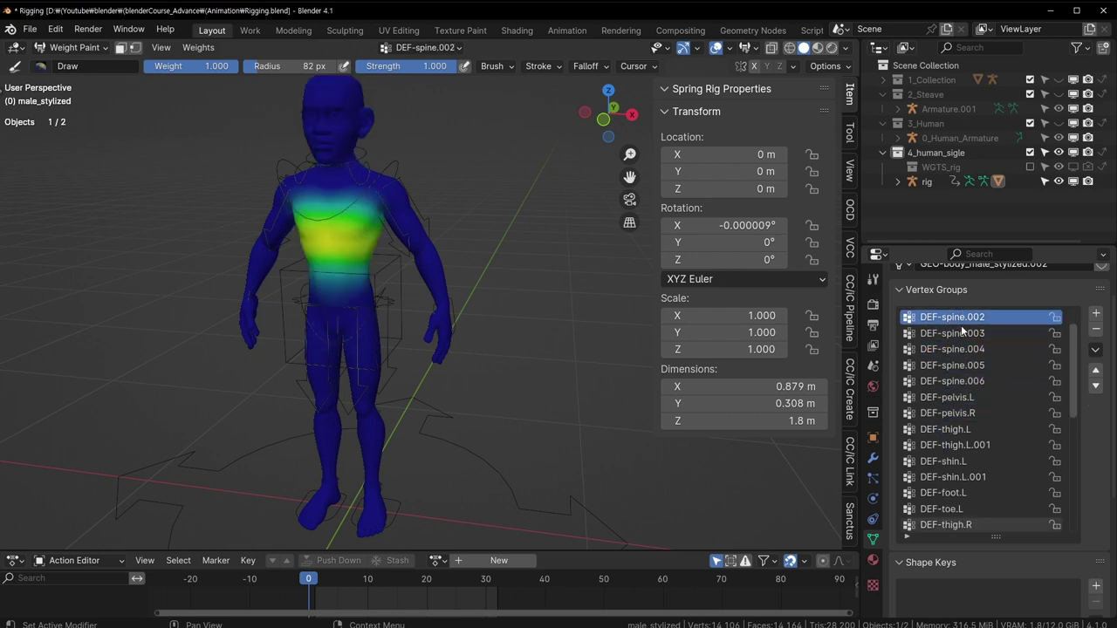
scroll(938, 354, "down", 3)
scroll(912, 351, "up", 4)
Return the body to Object Mode and scroll its vertex groups down to the arm groups.
key("ctrl+Tab")
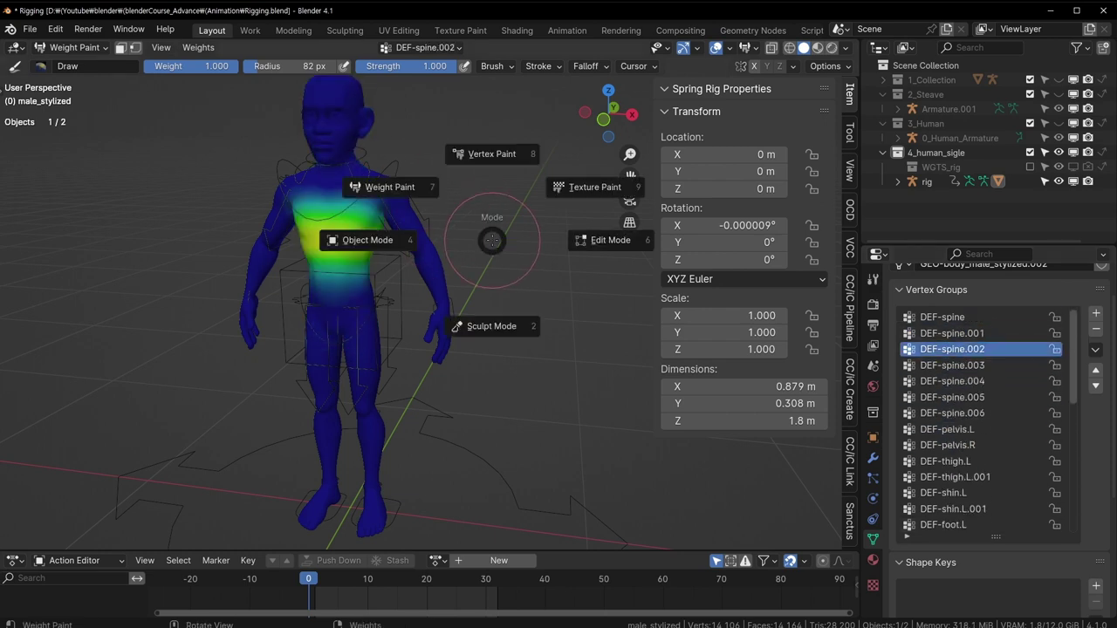
left_click(368, 240)
scroll(989, 323, "up", 2, "ctrl")
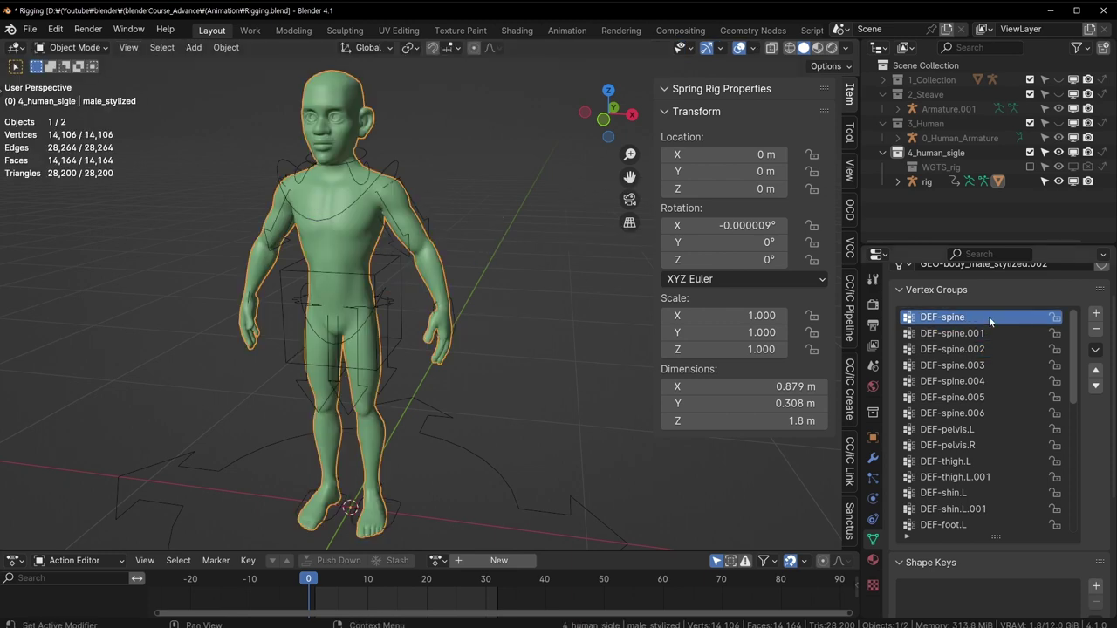
scroll(954, 332, "down", 2, "ctrl")
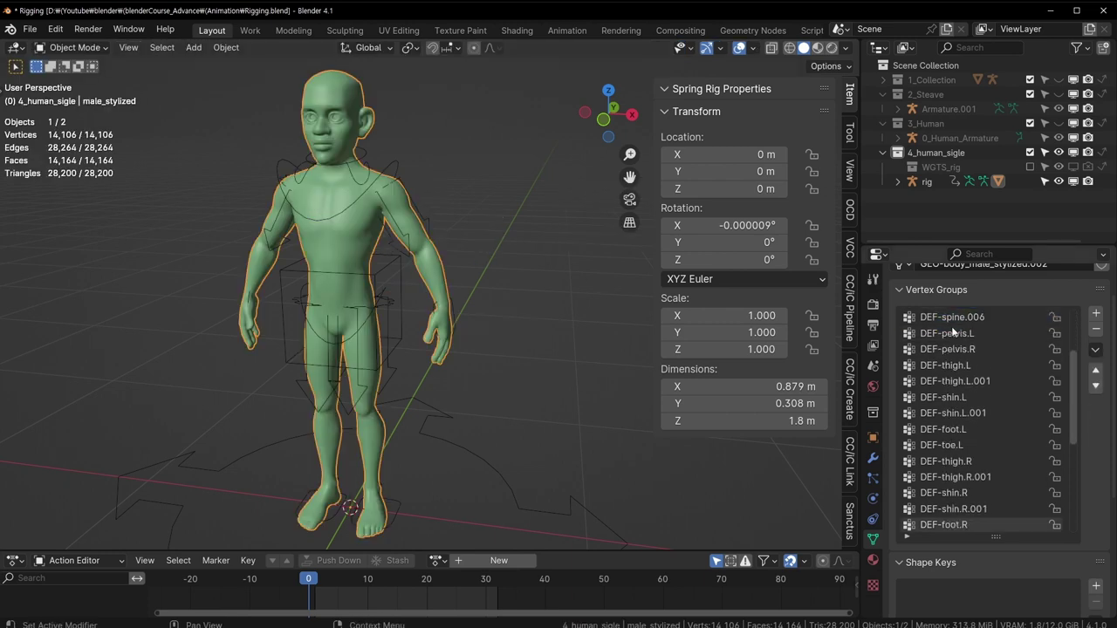
scroll(954, 336, "down", 1, "ctrl")
scroll(960, 358, "down", 3, "ctrl")
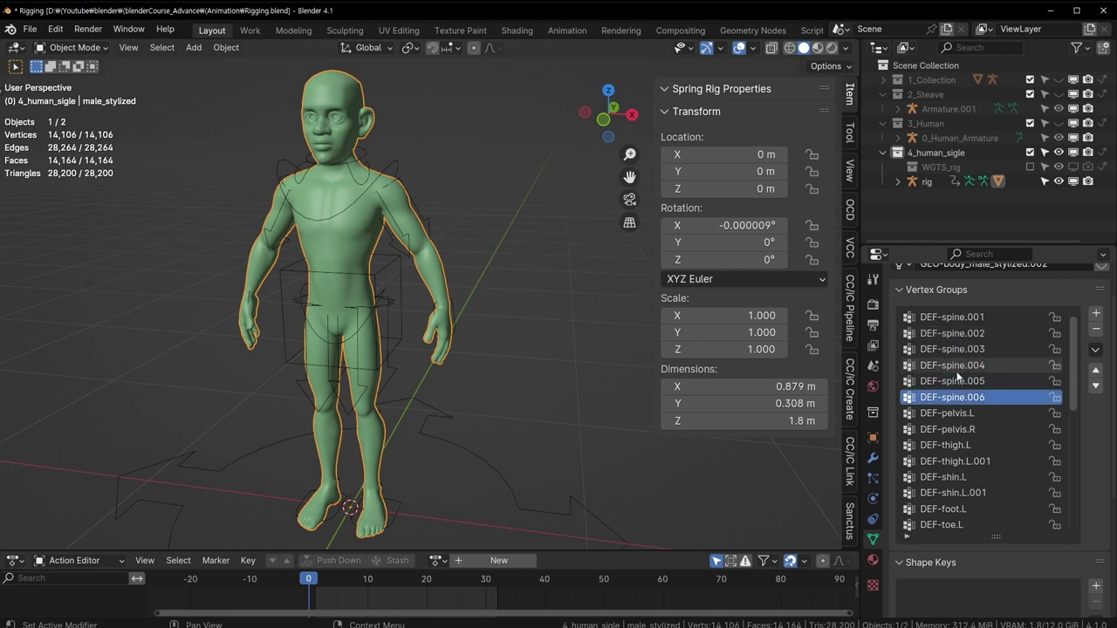
scroll(970, 392, "down", 1, "ctrl")
scroll(968, 391, "down", 5)
scroll(967, 396, "down", 5)
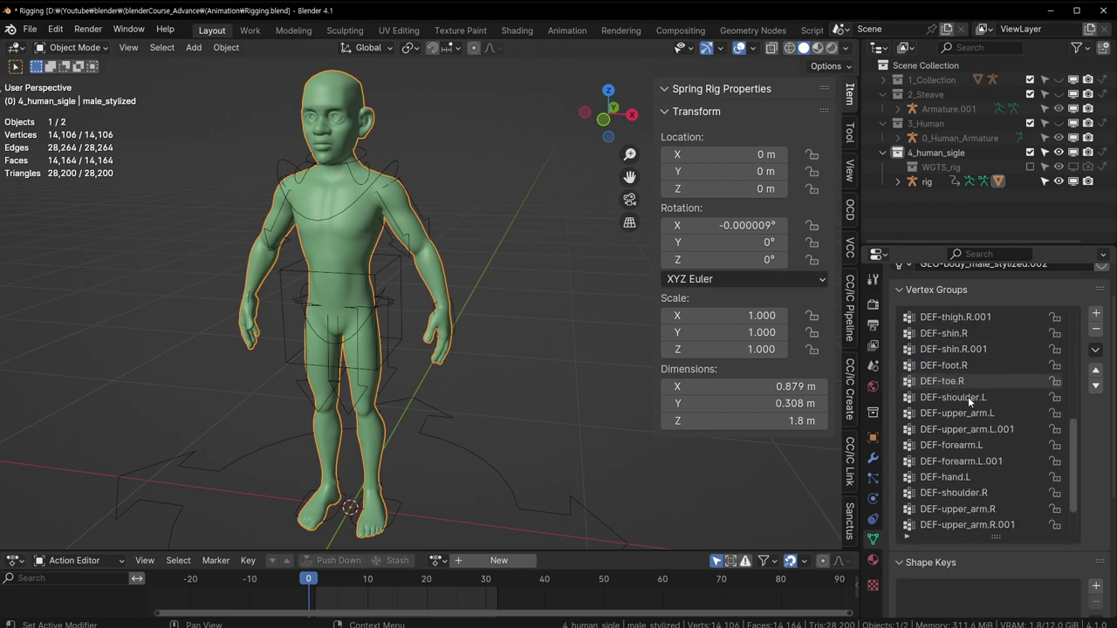
scroll(968, 418, "down", 5)
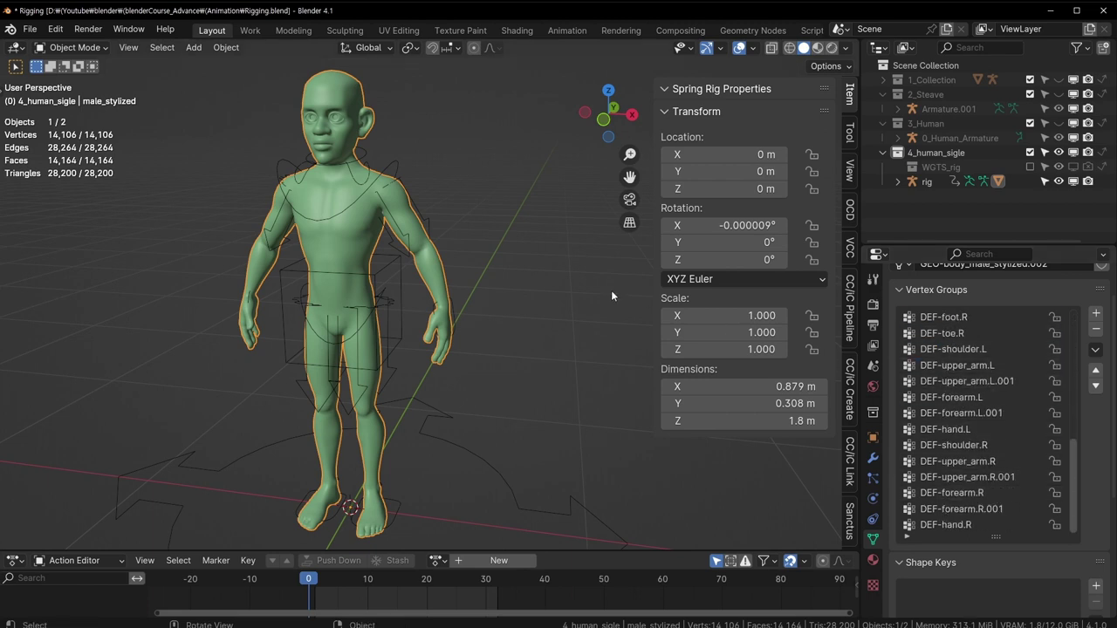
Put the rig in Pose Mode and select the left hand IK, torso and left thigh controls.
left_click(431, 215)
key("ctrl+Tab")
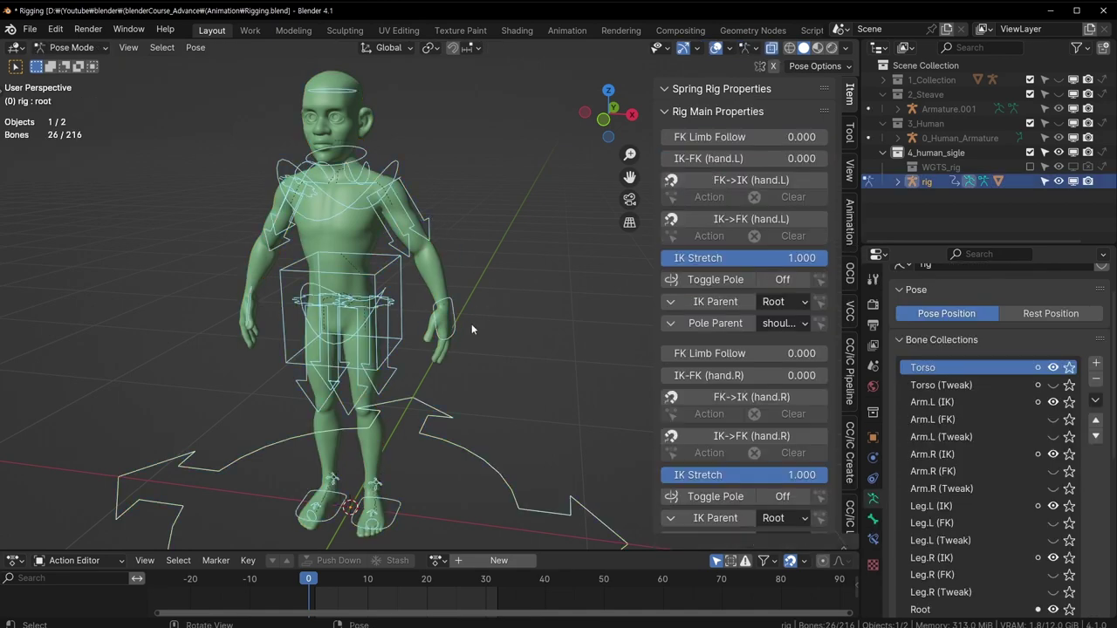
left_click(466, 321)
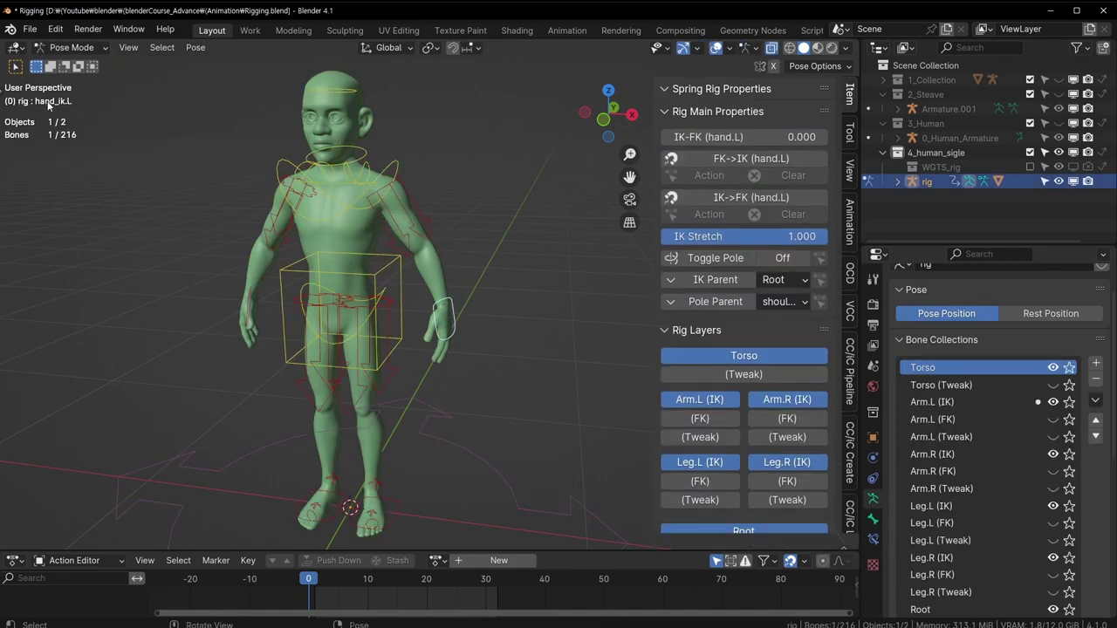
left_click(391, 274)
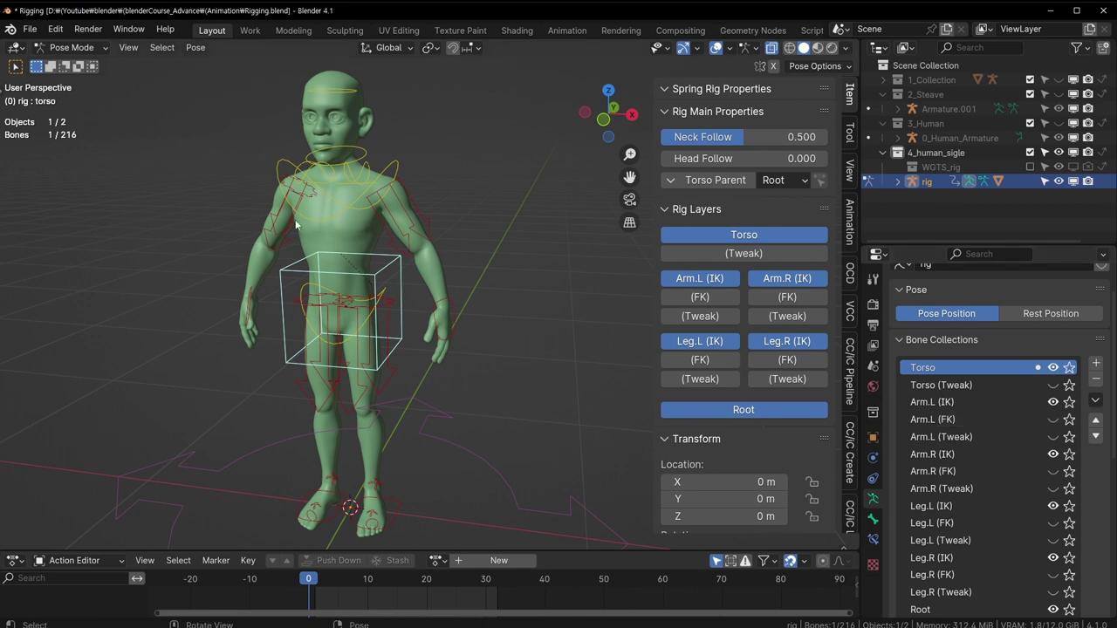
left_click(382, 390)
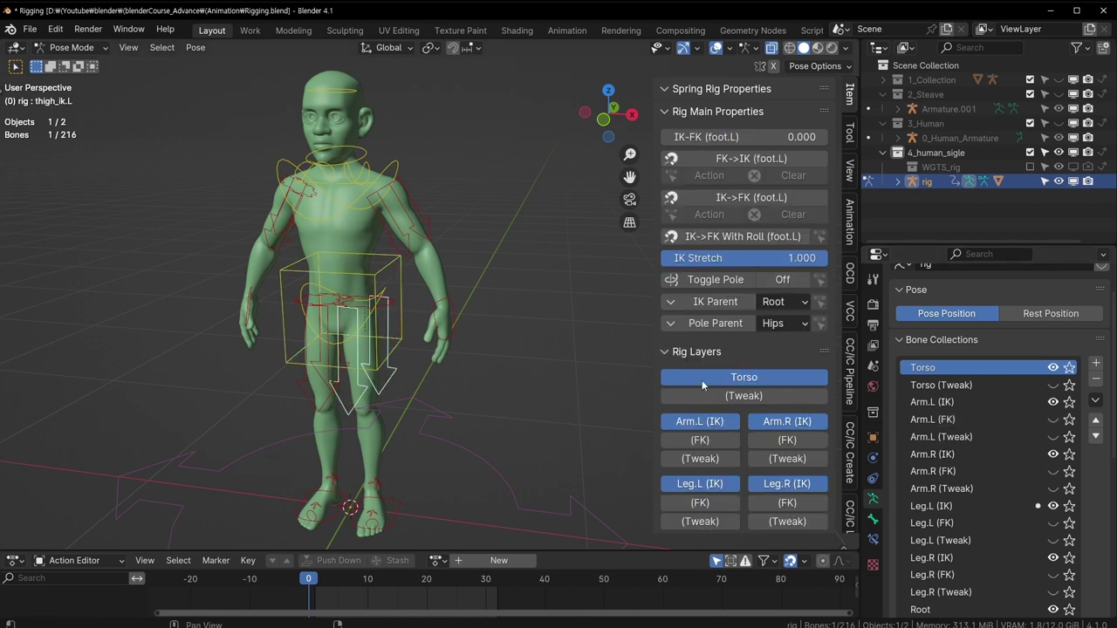
Scroll the Bone Collections list down to the Root, ORG, MCH and DEF rows.
scroll(1001, 436, "down", 4)
scroll(997, 438, "down", 3)
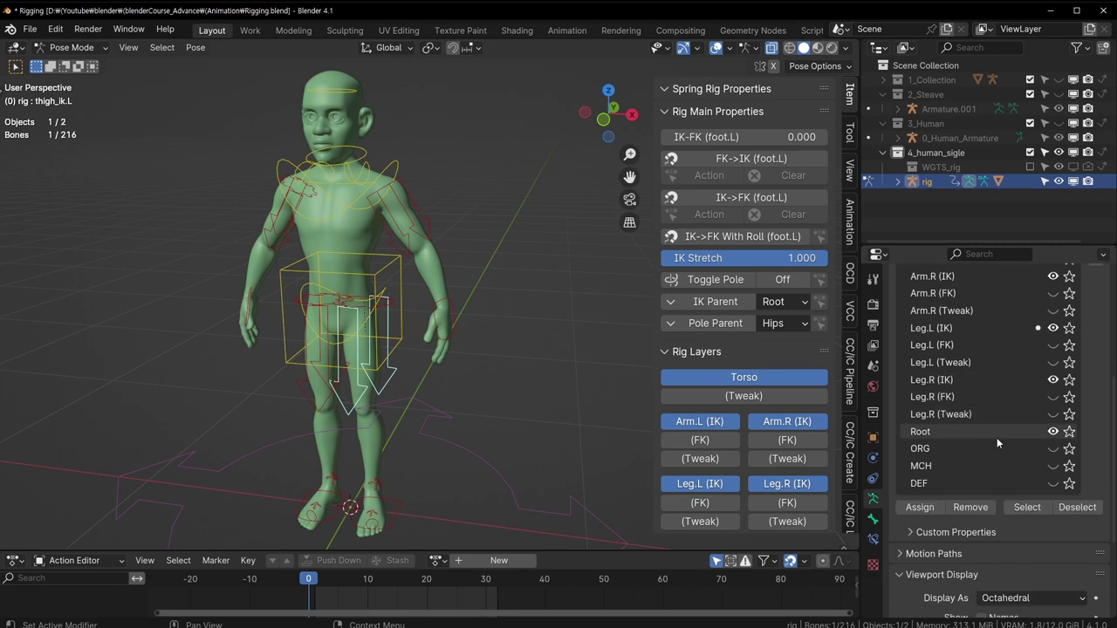
scroll(996, 437, "down", 2)
scroll(996, 437, "up", 2)
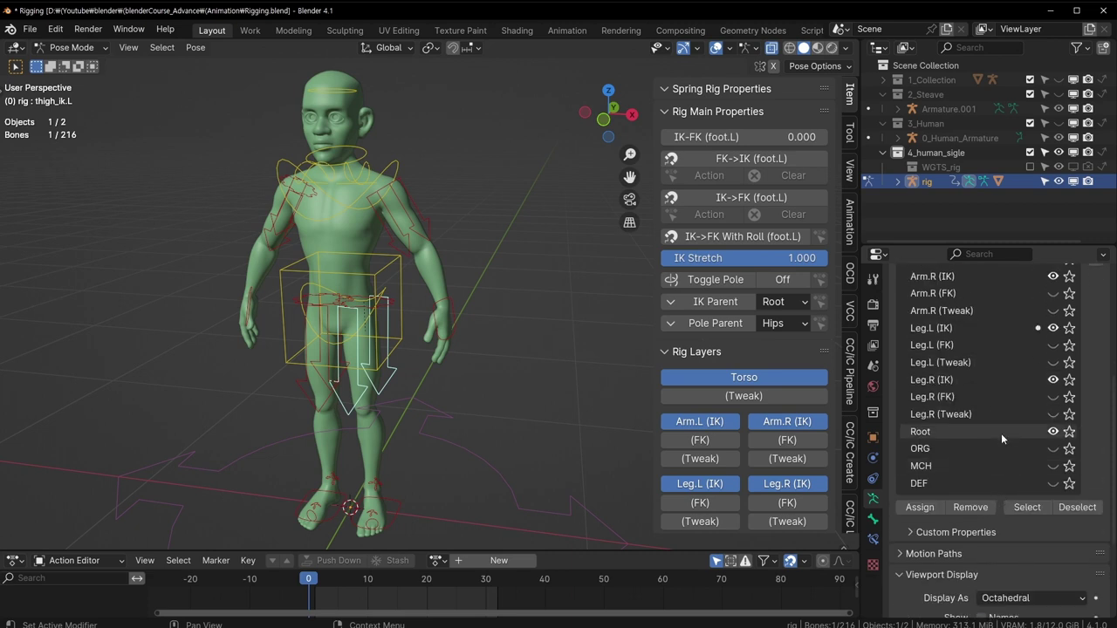
Turn on the DEF collection's visibility and orbit to view the deform bones at the hips and legs.
left_click(1055, 484)
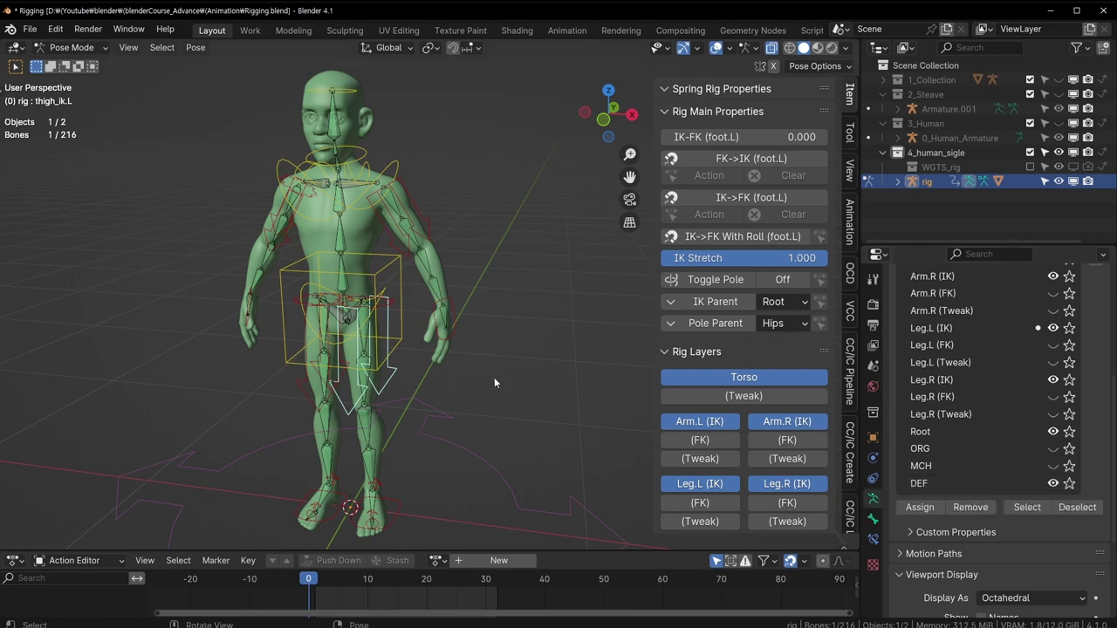
scroll(438, 289, "up", 5)
mouse_move(284, 123)
middle_mouse_down()
mouse_move(302, 185)
mouse_move(341, 130)
mouse_move(538, 360)
mouse_move(454, 171)
middle_mouse_up()
scroll(453, 171, "down", 5)
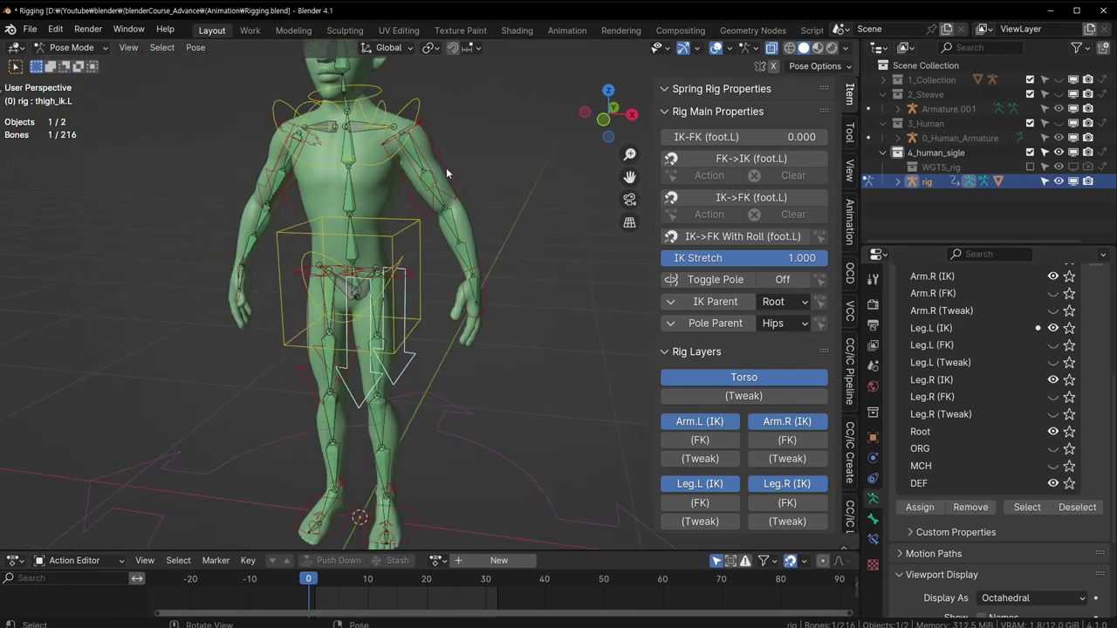
scroll(362, 523, "down", 3)
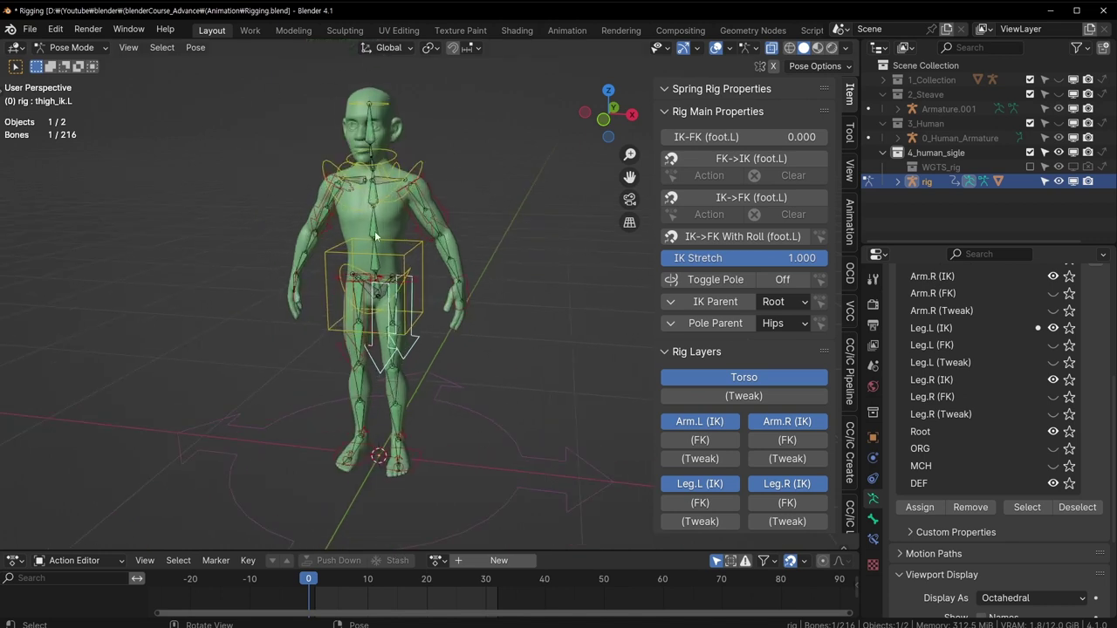
Solo the DEF collection and inspect DEF-forearm.L, DEF-upper_arm.L and DEF-upper_arm.L.001.
left_click(1070, 484)
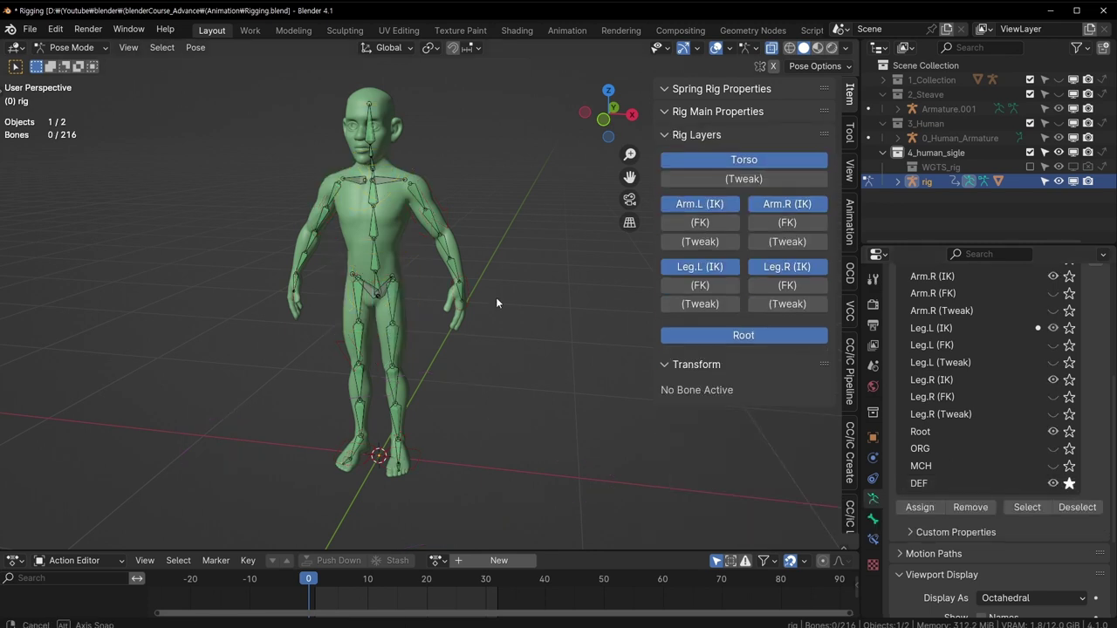
scroll(495, 296, "up", 5)
left_click(455, 208)
mouse_move(462, 230)
middle_mouse_down("shift")
mouse_move(468, 319)
mouse_move(496, 303)
middle_mouse_up("shift")
left_click(433, 246)
left_click(470, 308)
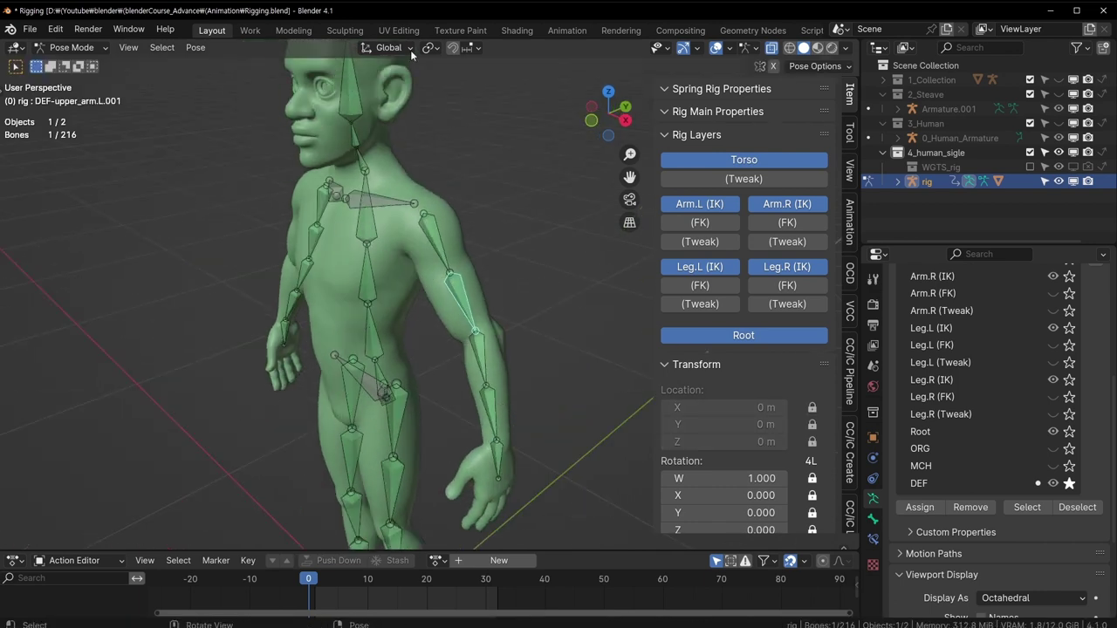
scroll(415, 350, "down", 5)
middle_click_drag(415, 351, 471, 299)
scroll(471, 299, "up", 5)
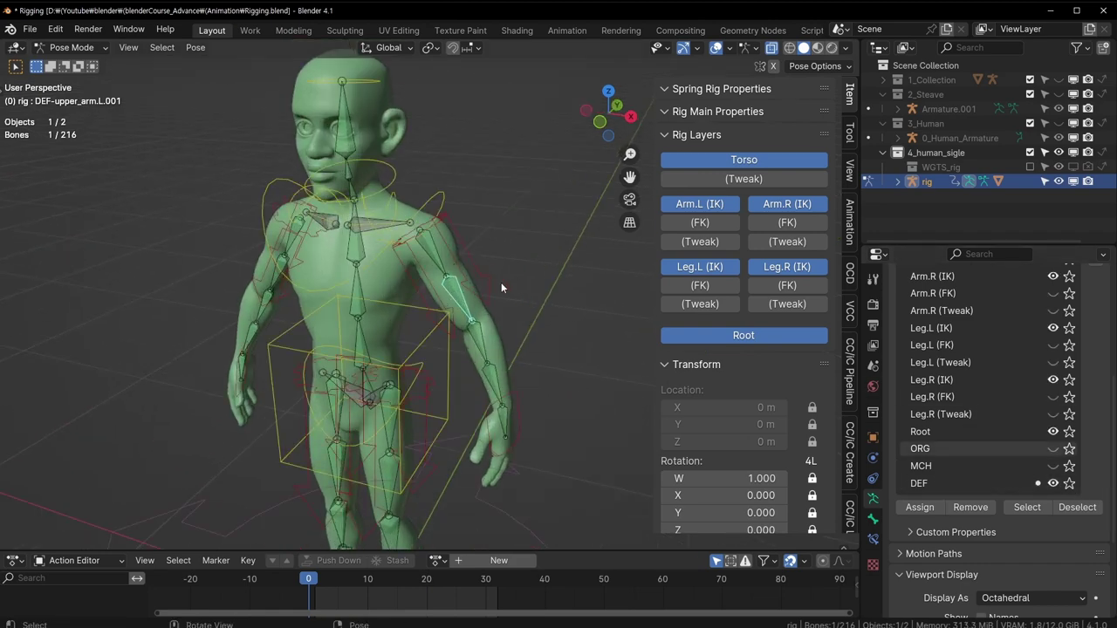
scroll(502, 288, "up", 3)
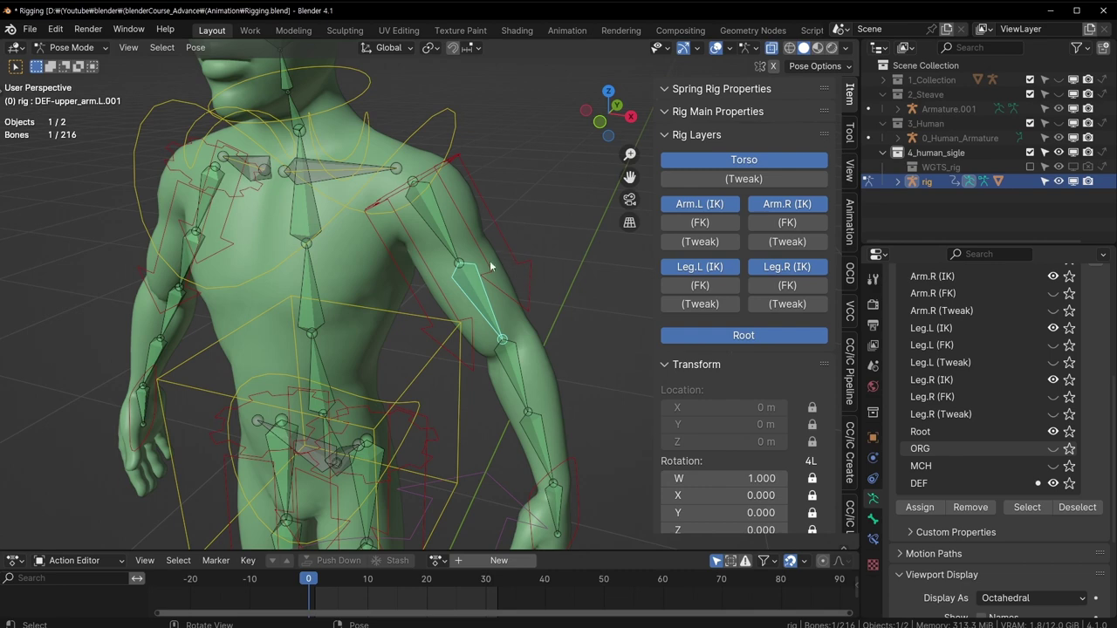
scroll(510, 253, "down", 3)
Test-move the left hand IK and torso controls, then reset both to their rest positions.
left_click(523, 440)
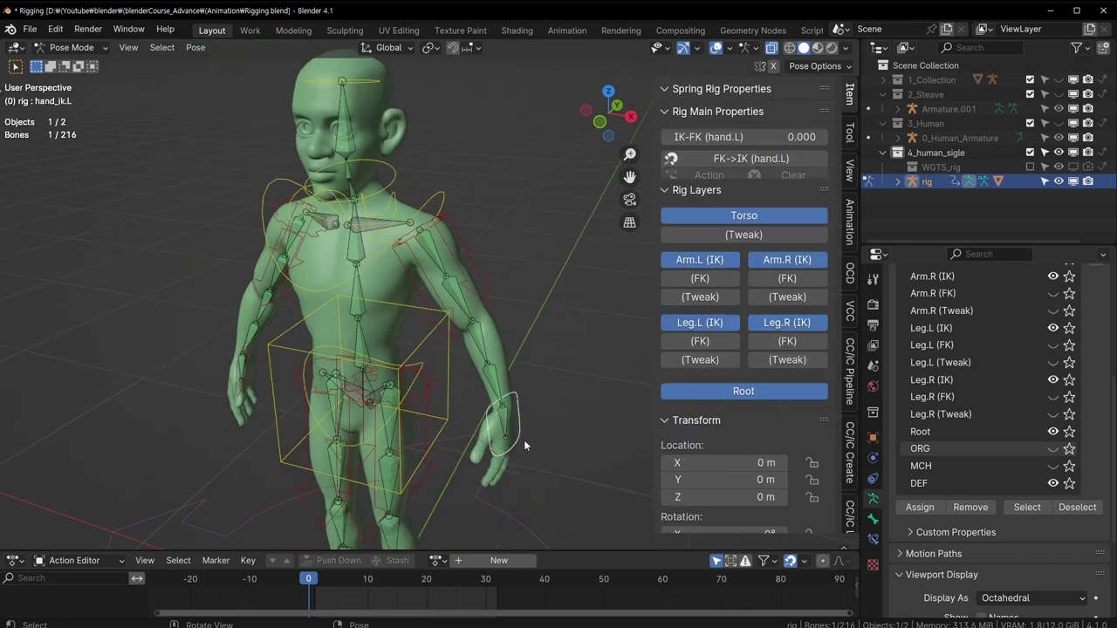
key("g")
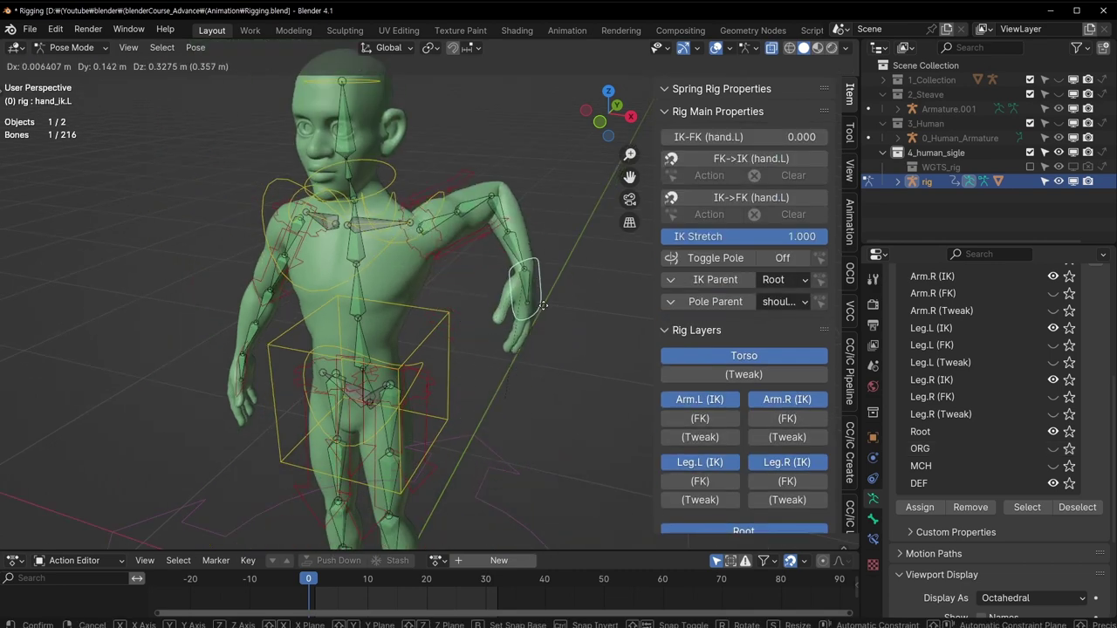
left_click(483, 253)
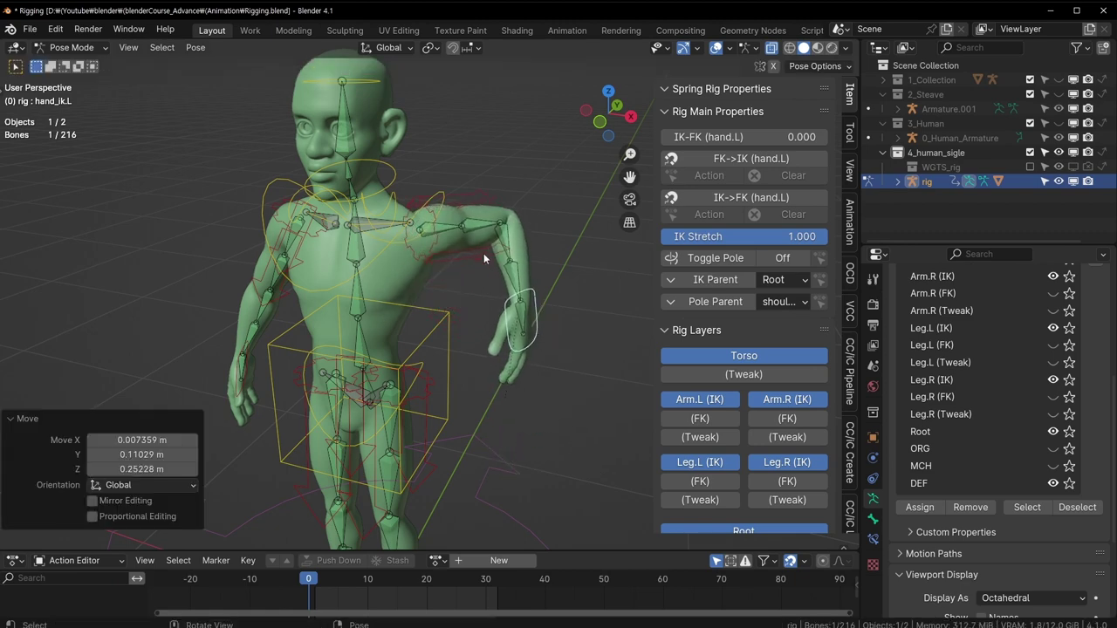
key("ctrl+z")
mouse_move(484, 253)
middle_mouse_down()
mouse_move(435, 339)
mouse_move(427, 188)
middle_mouse_up()
left_click(436, 345)
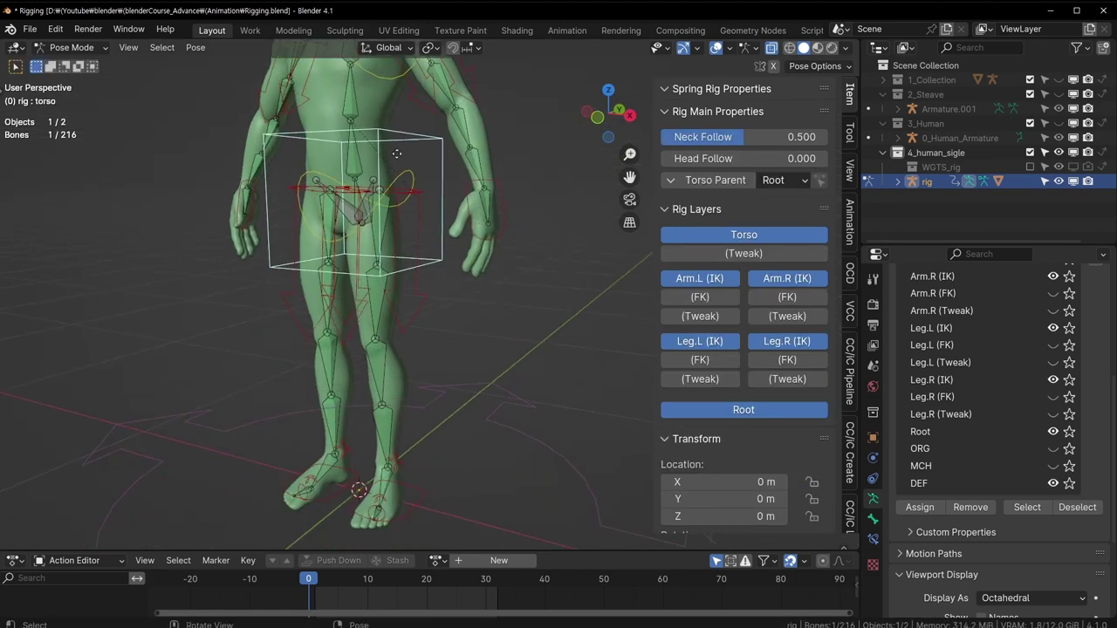
key("g")
left_click(422, 266)
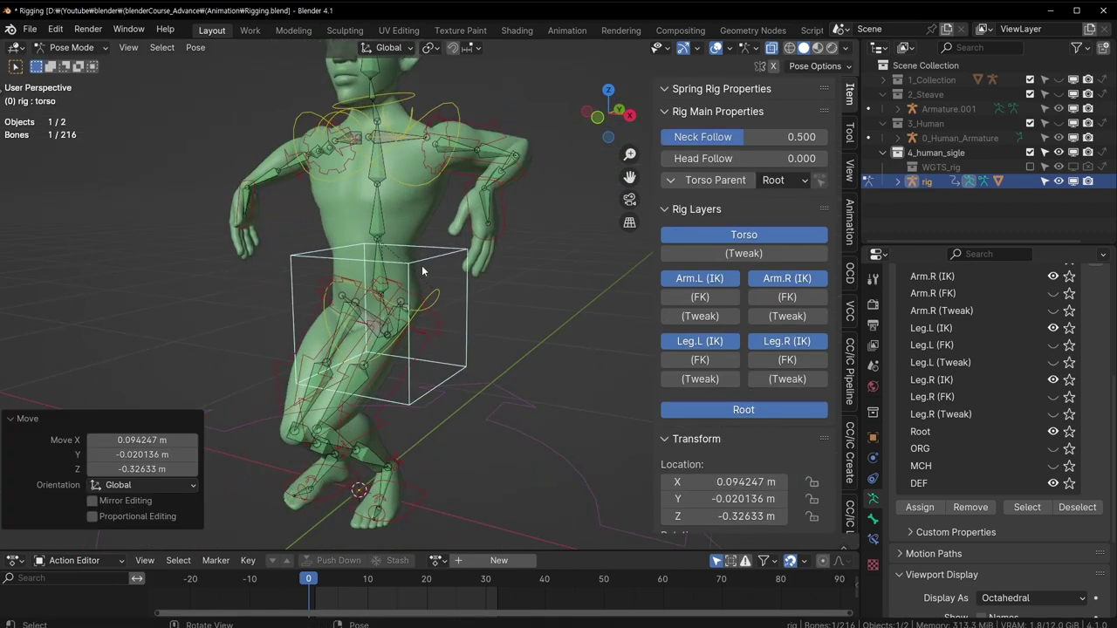
key("alt+g")
mouse_move(422, 265)
middle_mouse_down()
mouse_move(227, 428)
mouse_move(436, 403)
middle_mouse_up()
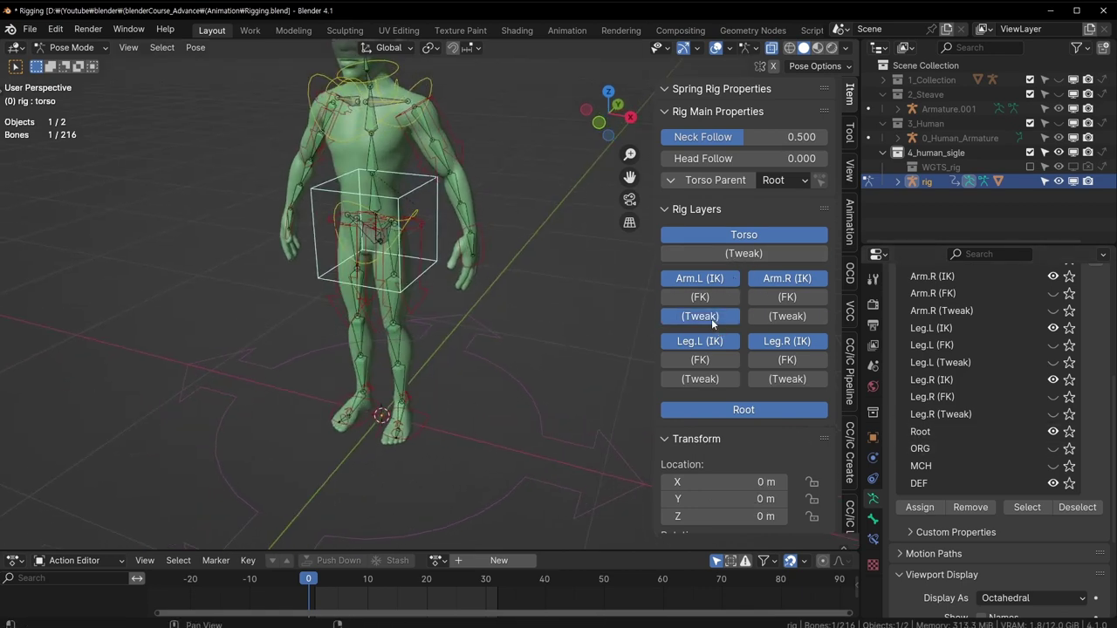
Toggle the leg tweak and right-leg FK layers back off, then show ORG and hide DEF bones.
left_click(711, 381)
left_click(786, 379)
left_click(787, 360)
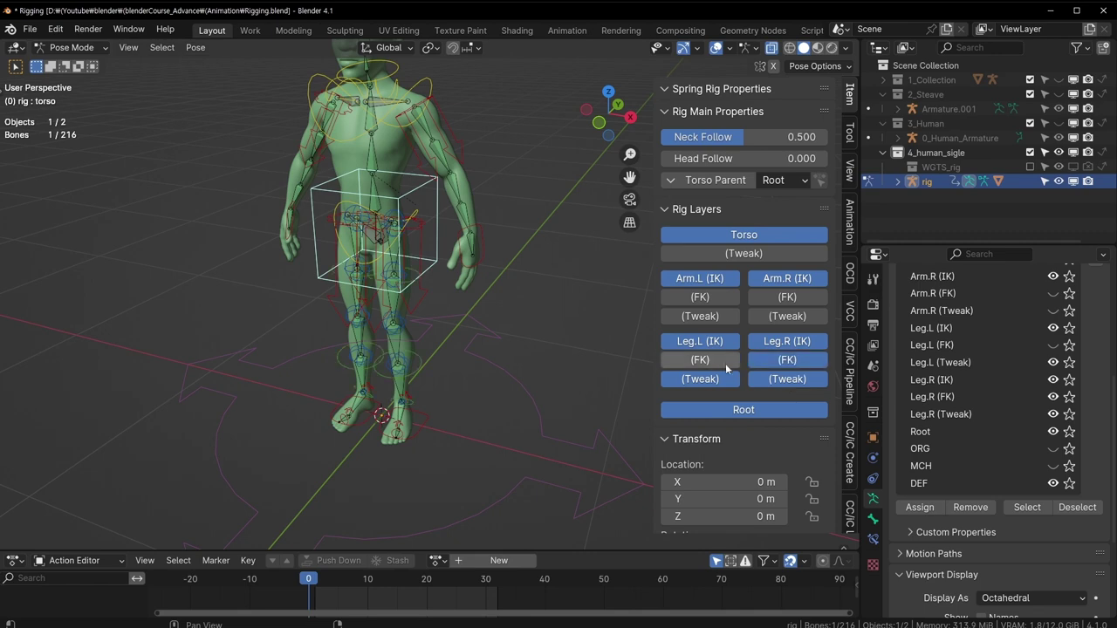
middle_click_drag(517, 349, 409, 356)
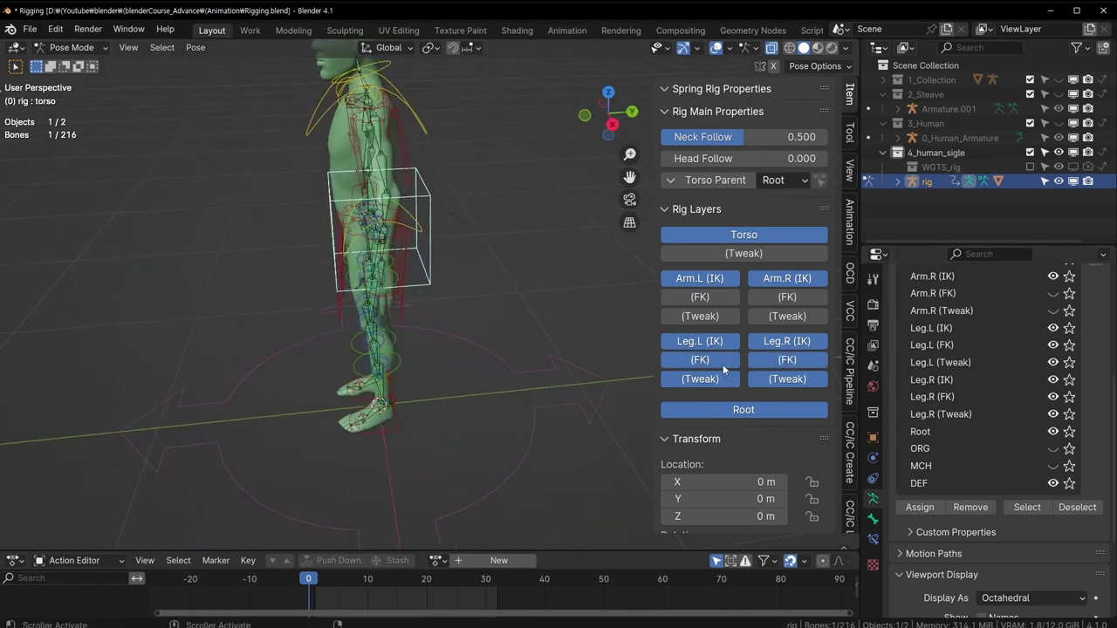
left_click(786, 379)
left_click(786, 360)
middle_click_drag(611, 363, 538, 362)
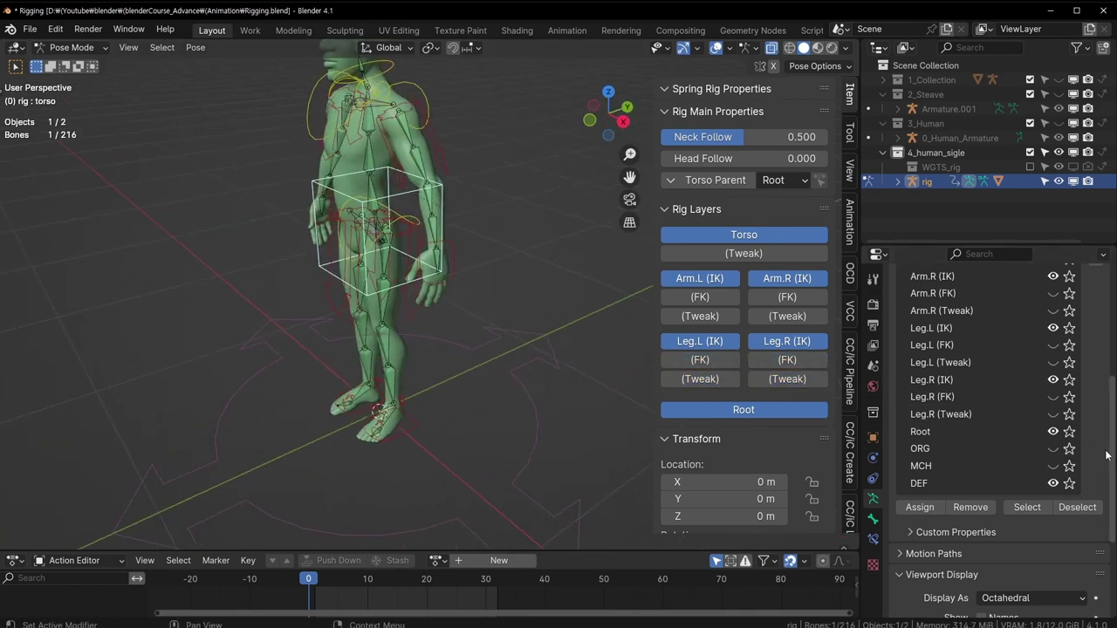
left_click(1052, 449)
left_click(1053, 482)
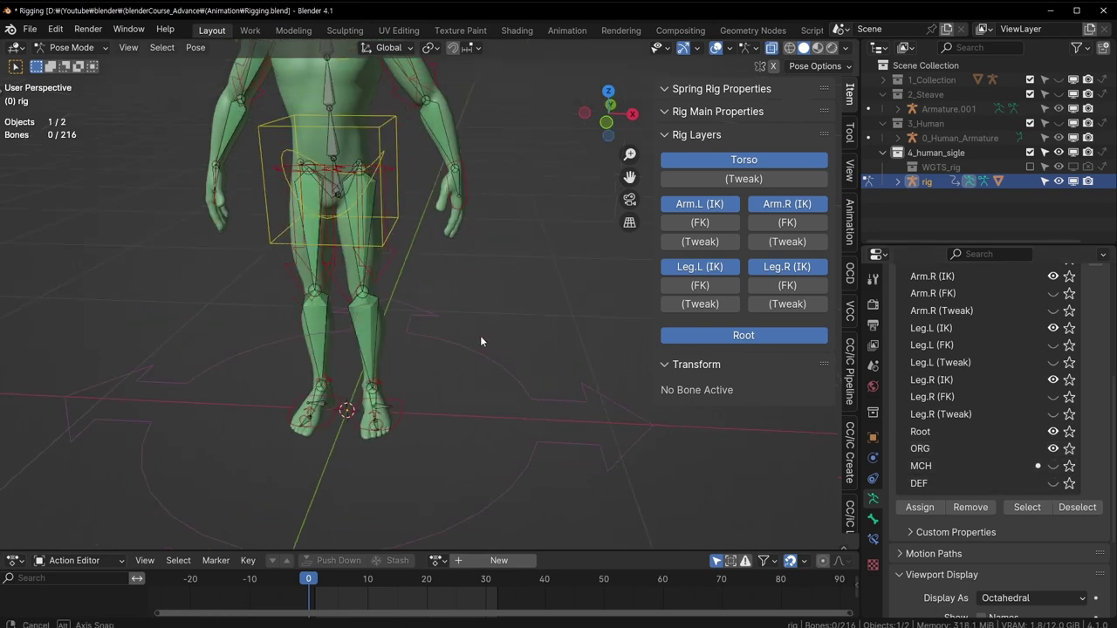
Select ORG-forearm.L, then hide the ORG collection and show the DEF bones again.
middle_click_drag(480, 335, 451, 329)
left_click(438, 231)
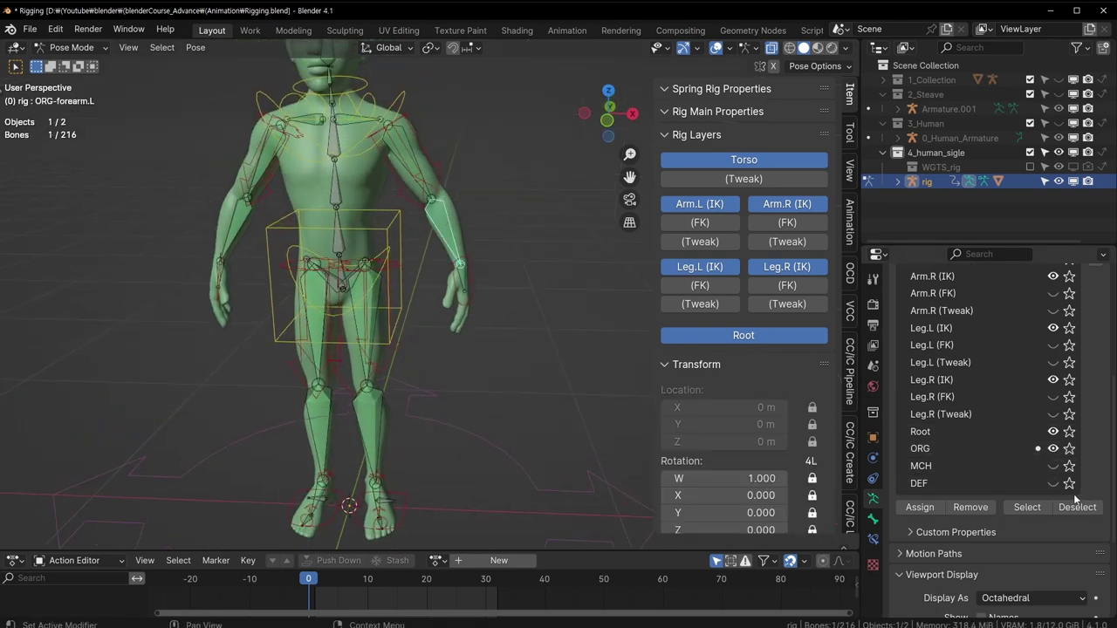
left_click(1052, 449)
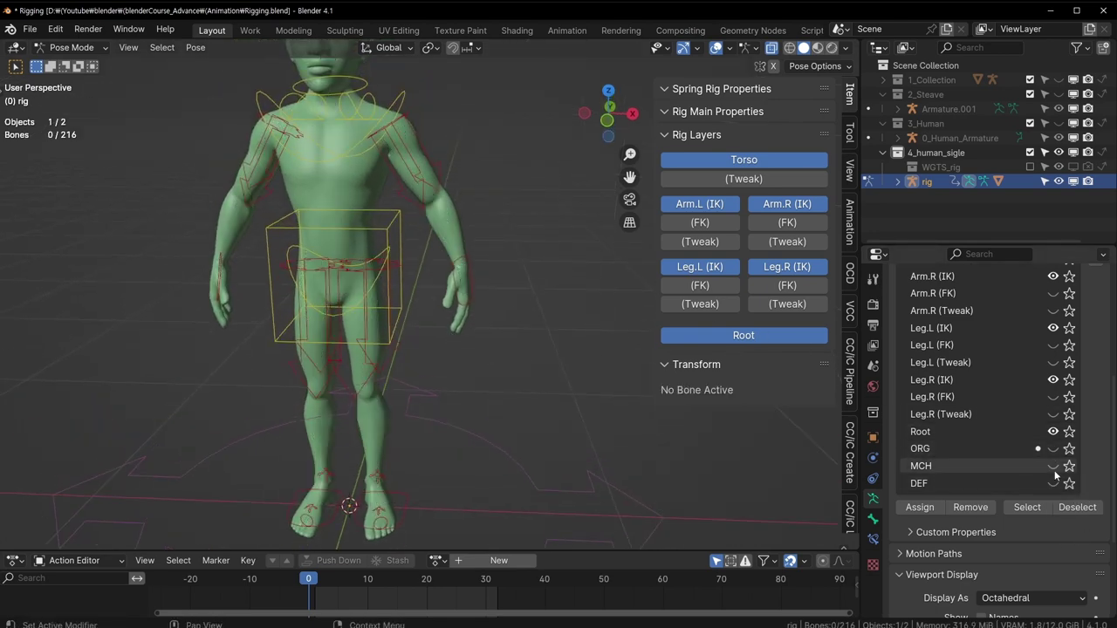
left_click(1053, 483)
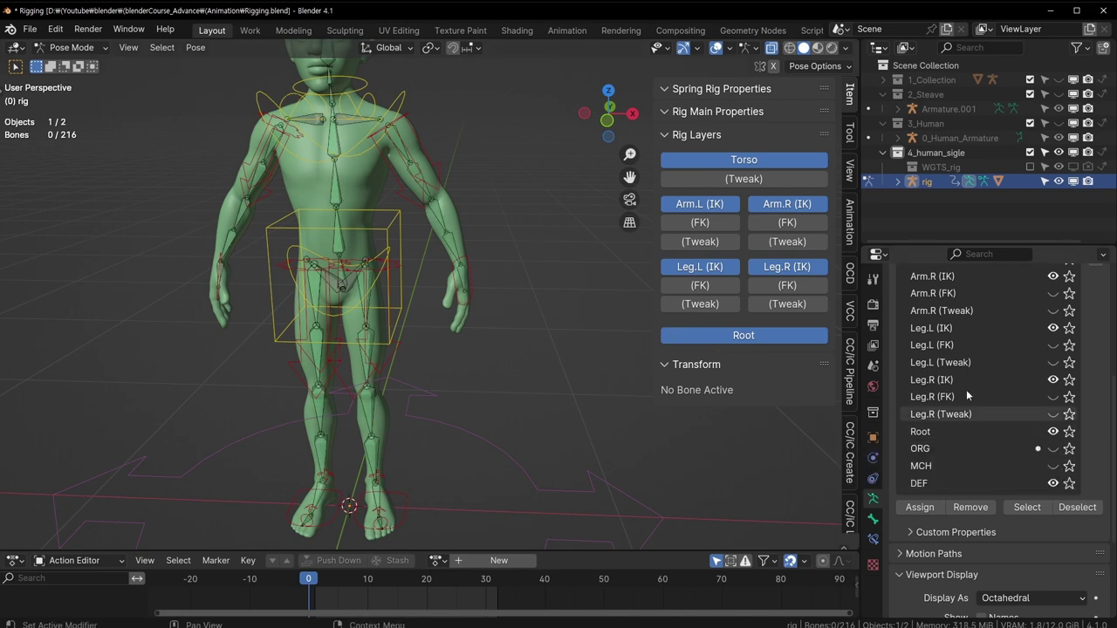
Test-rotate DEF-spine.002 and undo it, keep Root visible, and hide the DEF collection.
left_click(345, 187)
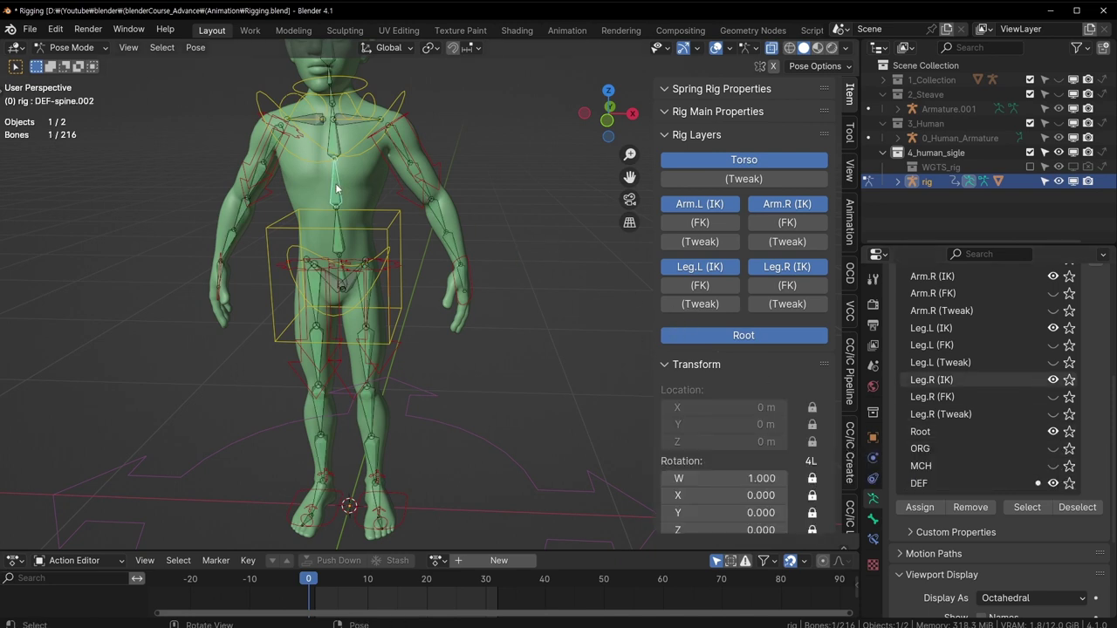
key("r")
left_click(513, 257)
key("ctrl+z")
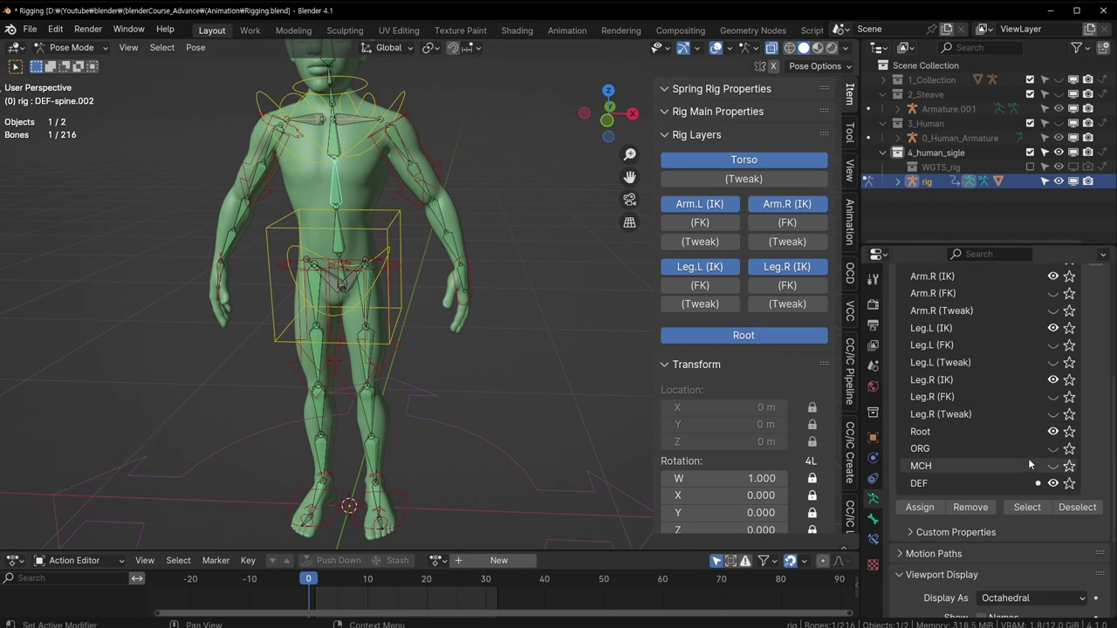
left_click(1053, 432)
left_click(1053, 432)
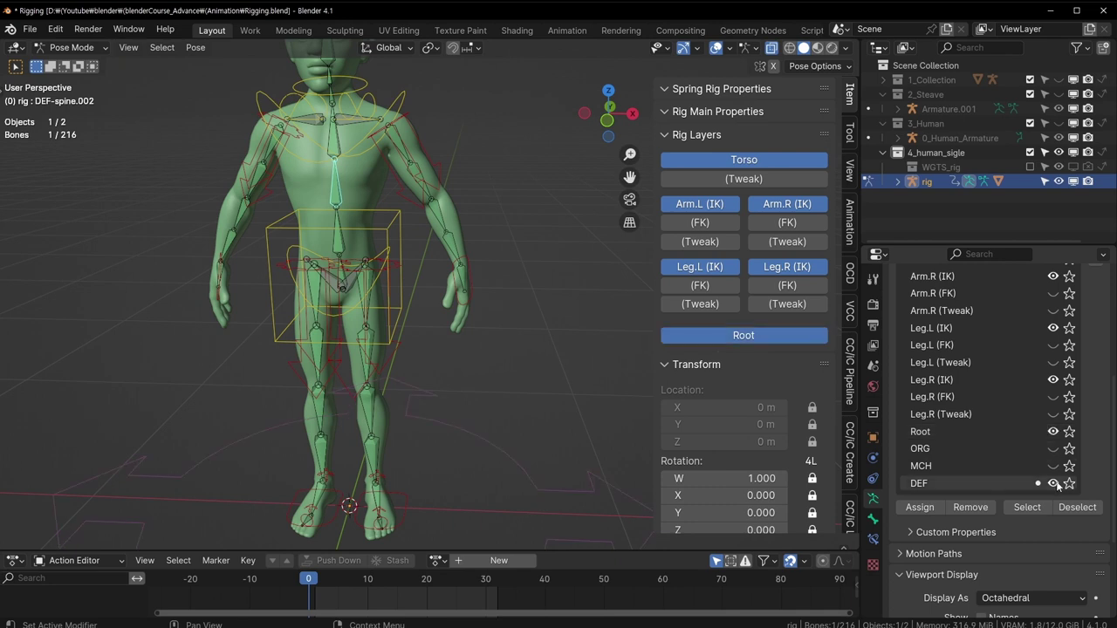
left_click(1053, 484)
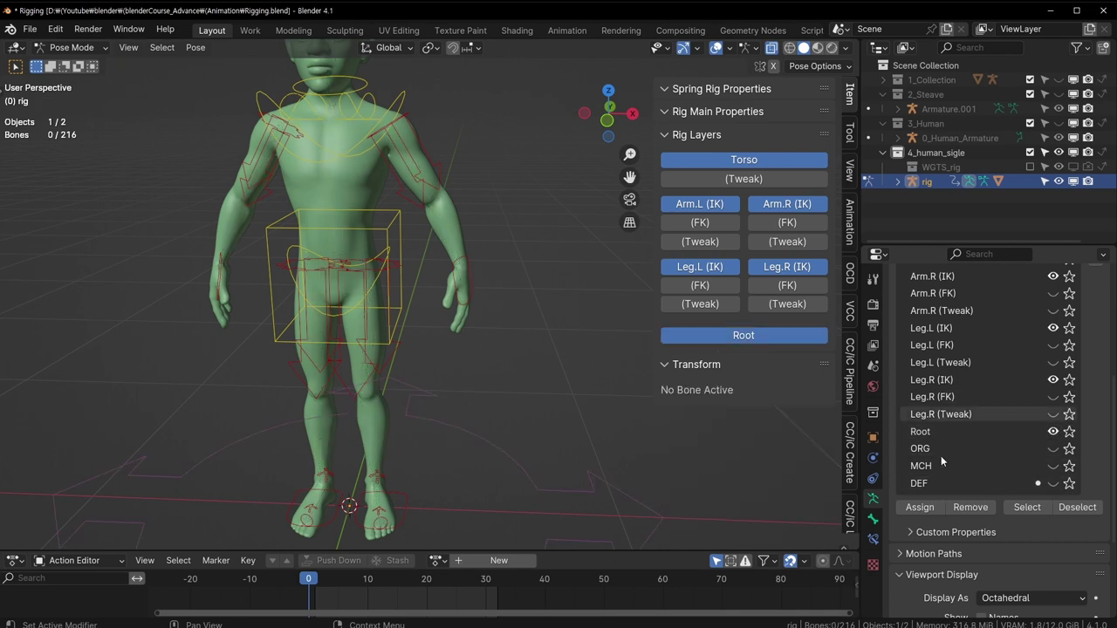
Test-move the left hand IK control, then cancel so the hand returns to rest.
left_click(468, 275)
mouse_move(468, 275)
middle_mouse_down()
mouse_move(513, 317)
mouse_move(514, 367)
middle_mouse_up()
key("g")
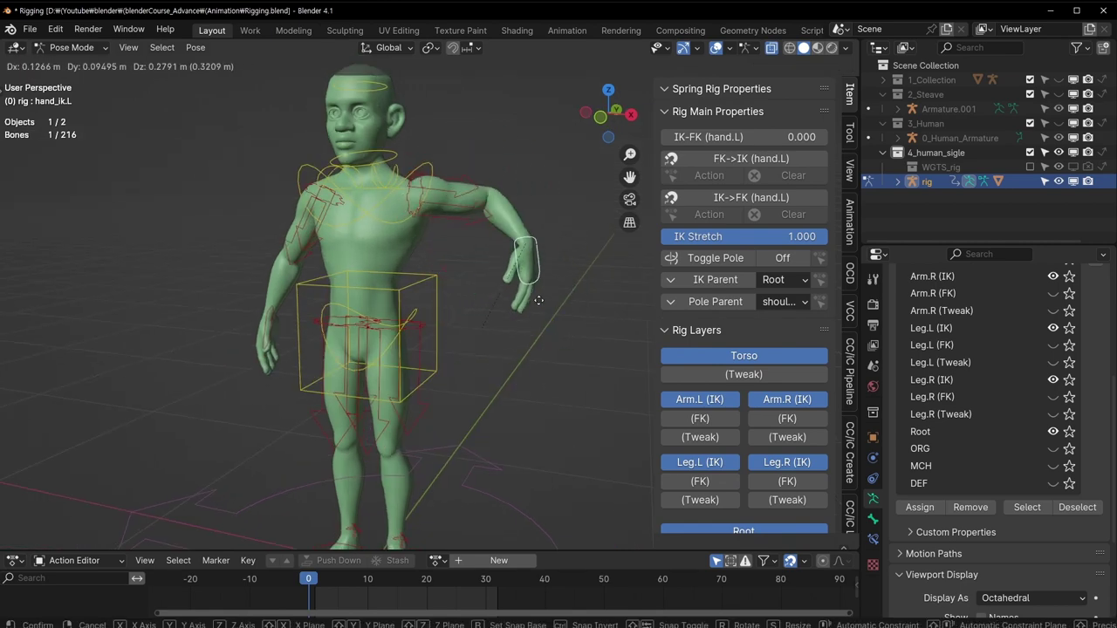
left_click(517, 304)
middle_click_drag(516, 304, 454, 331)
key("g")
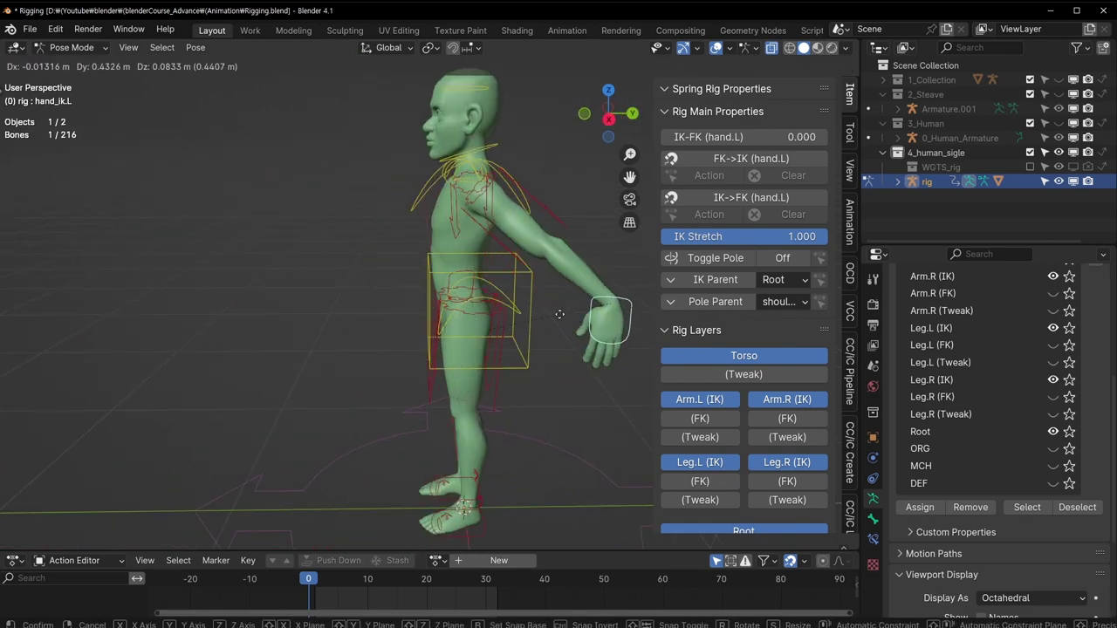
right_click(366, 372)
middle_click_drag(367, 372, 612, 376)
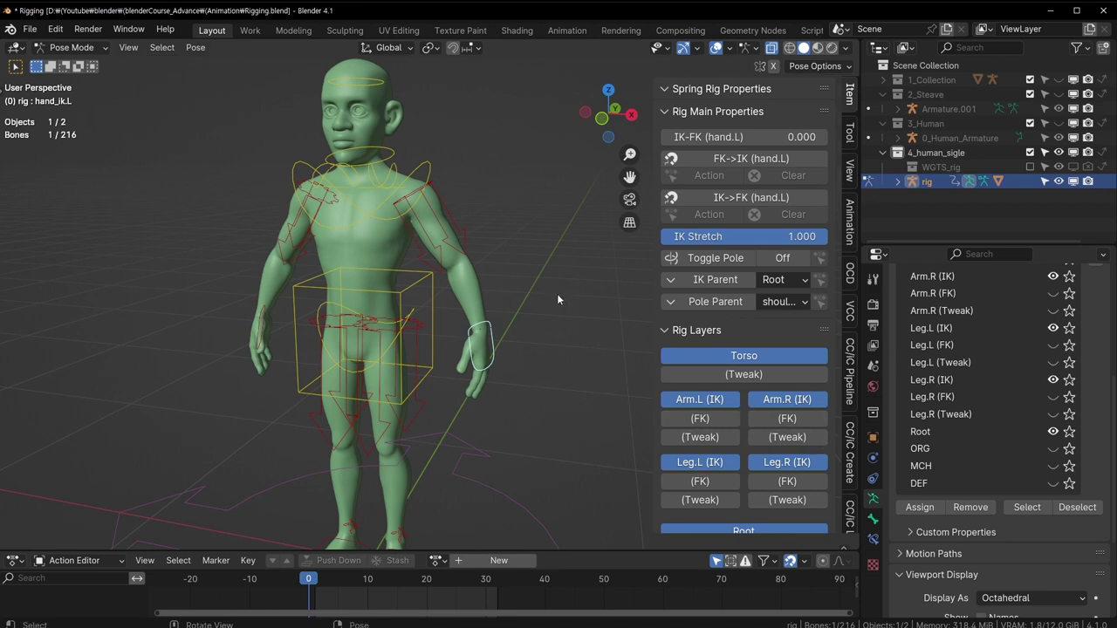
Show both arms' FK layers, hide Arm.L (IK) and Arm.R (IK), and leave the right-arm tweak layer off.
left_click(717, 421)
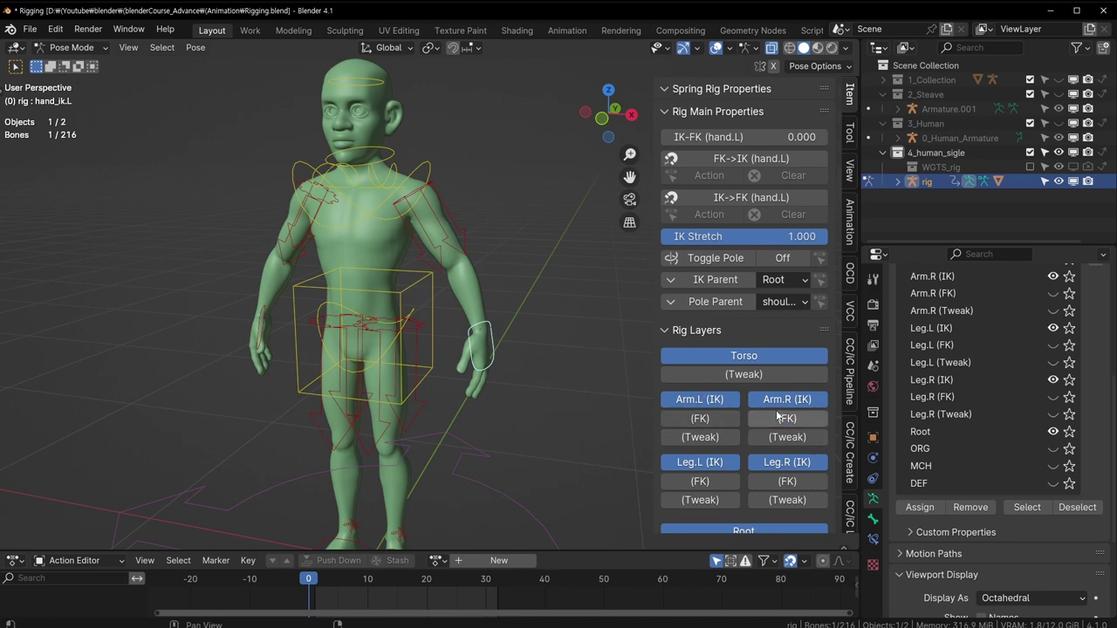
left_click(718, 422)
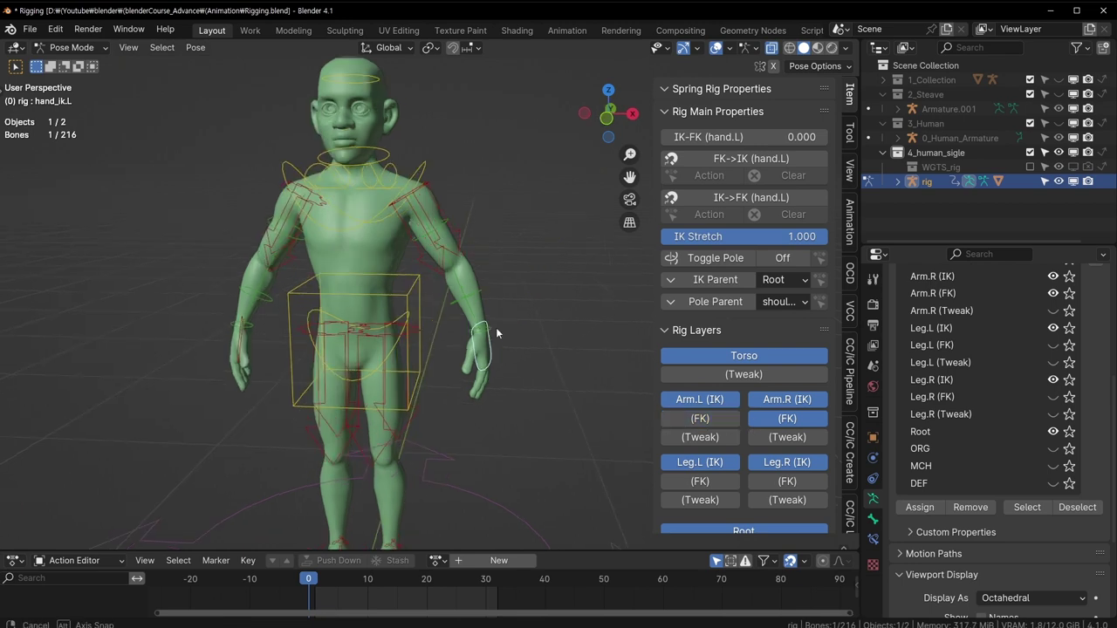
left_click(701, 444)
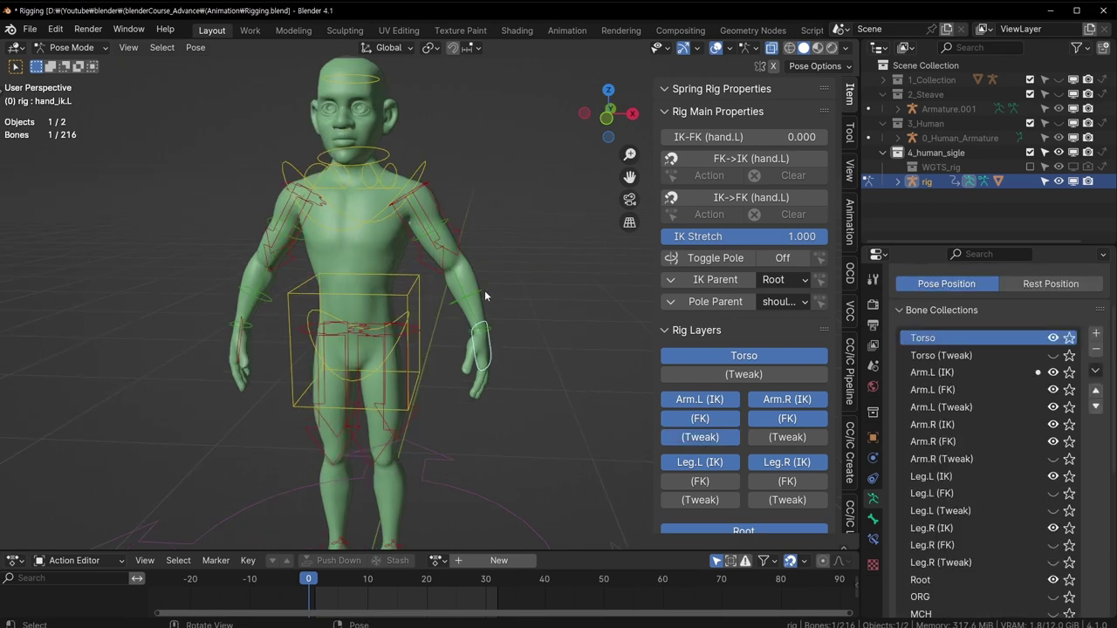
left_click(484, 289)
left_click(792, 340)
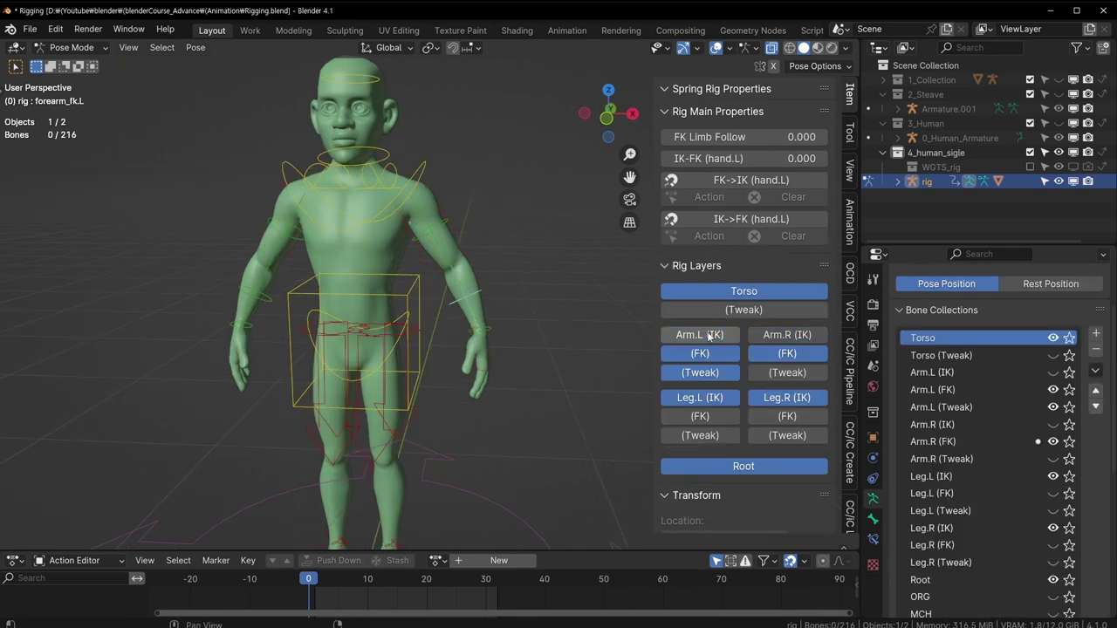
left_click(700, 335)
left_click(783, 374)
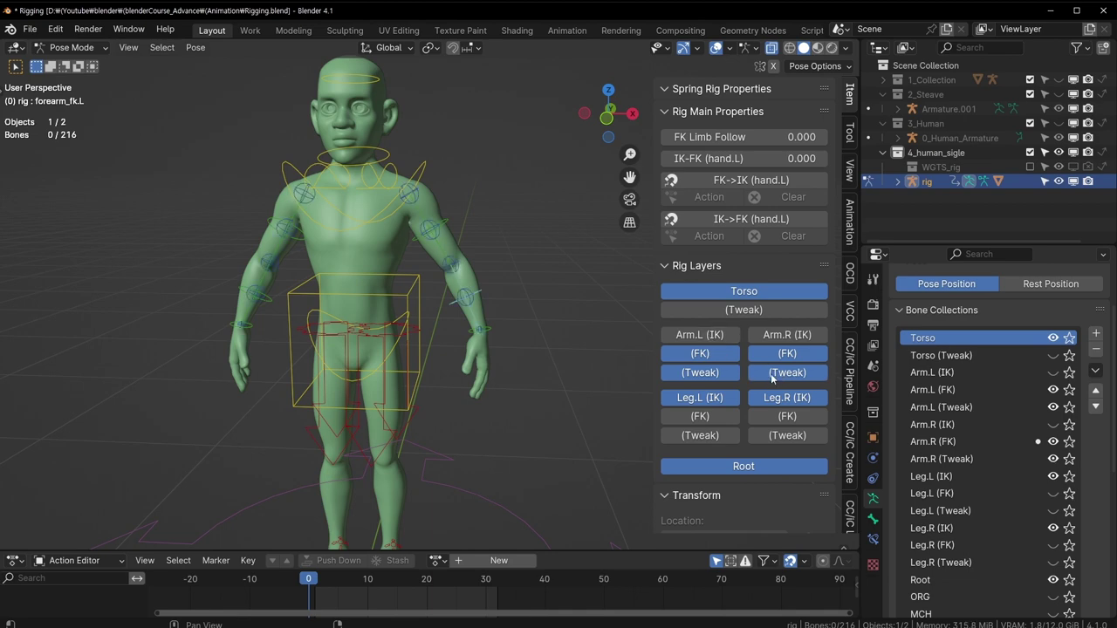
left_click(787, 372)
mouse_move(436, 349)
middle_mouse_down()
mouse_move(478, 318)
mouse_move(538, 320)
mouse_move(497, 357)
mouse_move(571, 321)
middle_mouse_up()
left_click(482, 288)
scroll(528, 340, "up", 3)
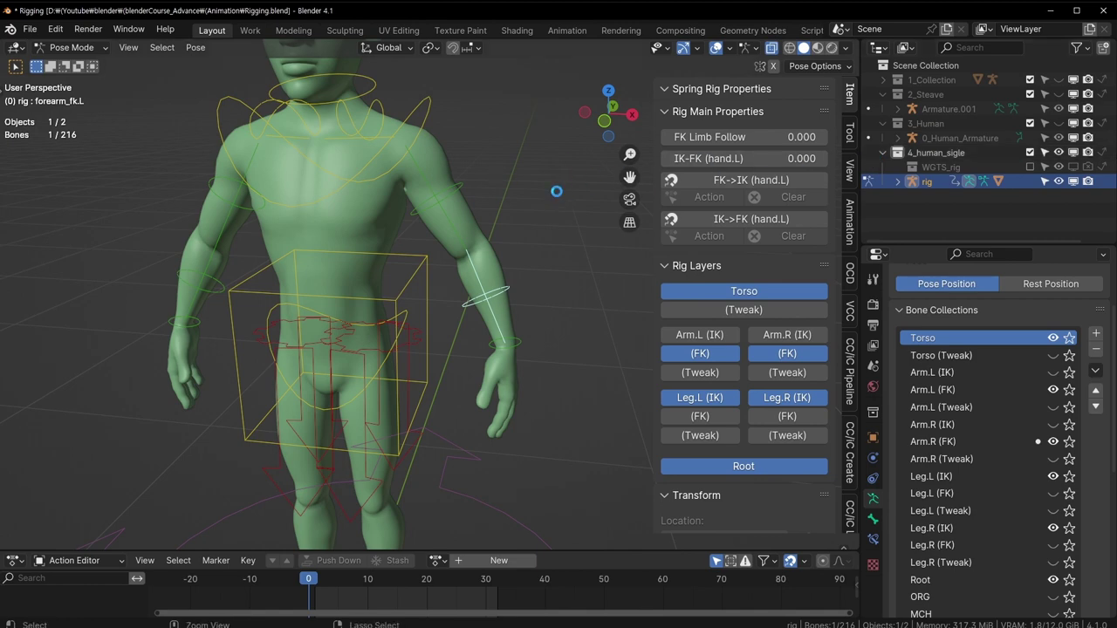
Save the rig file with Ctrl+S.
key("ctrl+s")
scroll(527, 207, "down", 4)
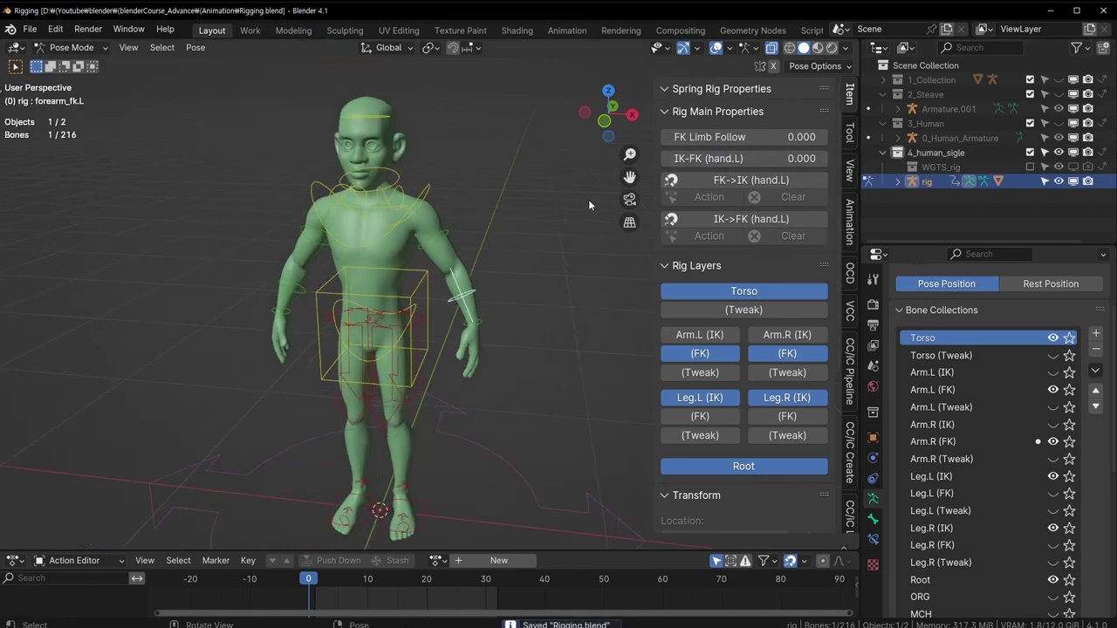
scroll(531, 236, "up", 4)
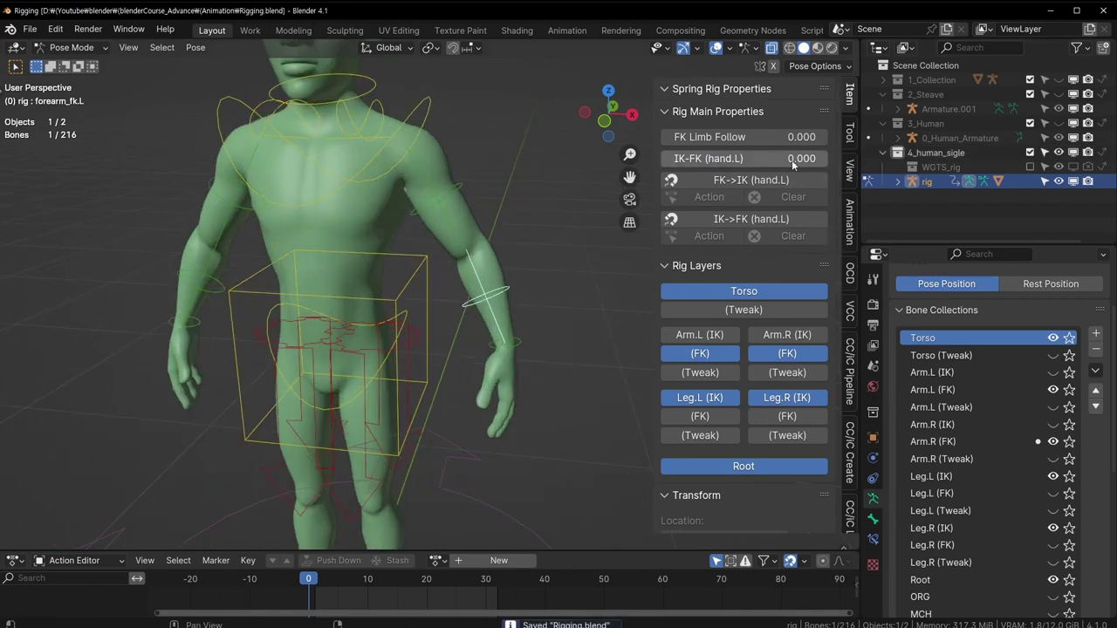
Show the Arm.L (IK) controls again and test-move the left hand IK control, then undo.
left_click(513, 342)
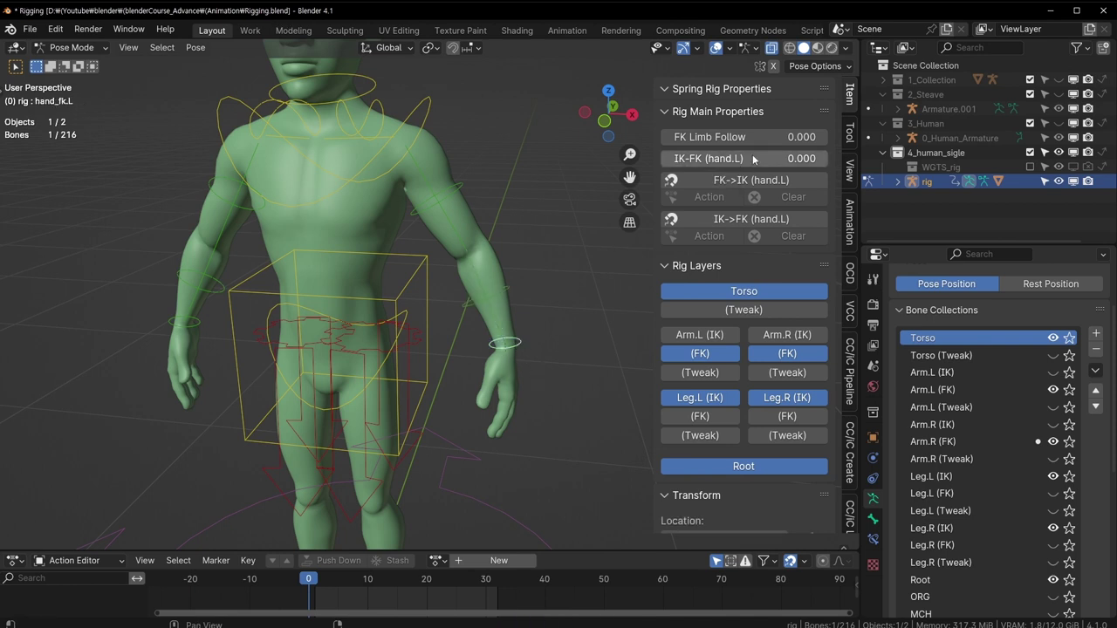
left_click(704, 336)
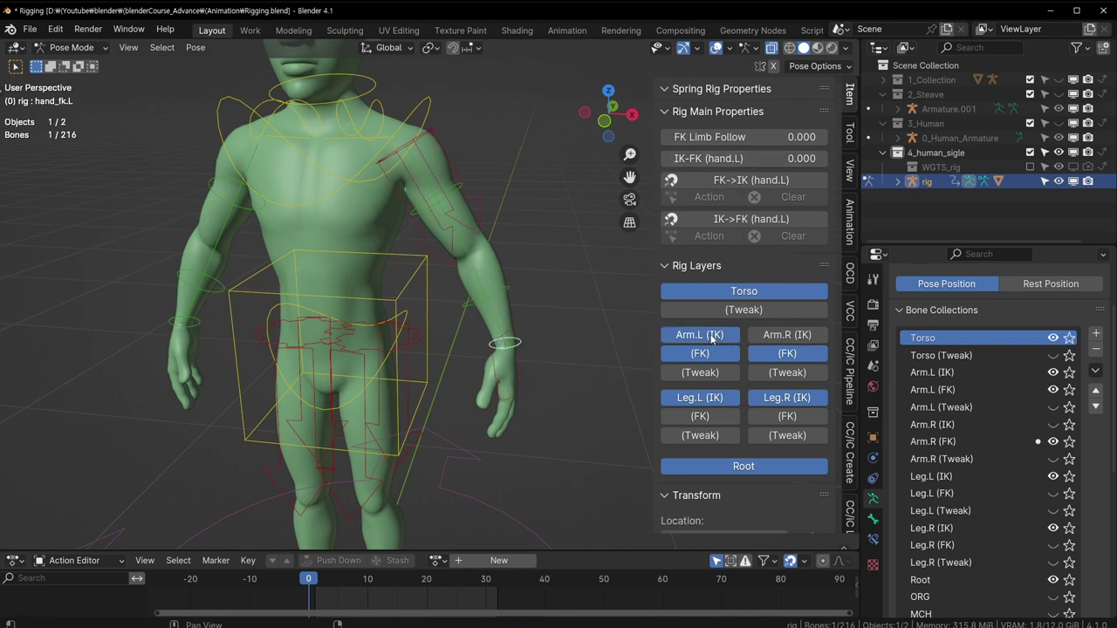
left_click(518, 368)
key("g")
left_click(577, 363)
key("ctrl+z")
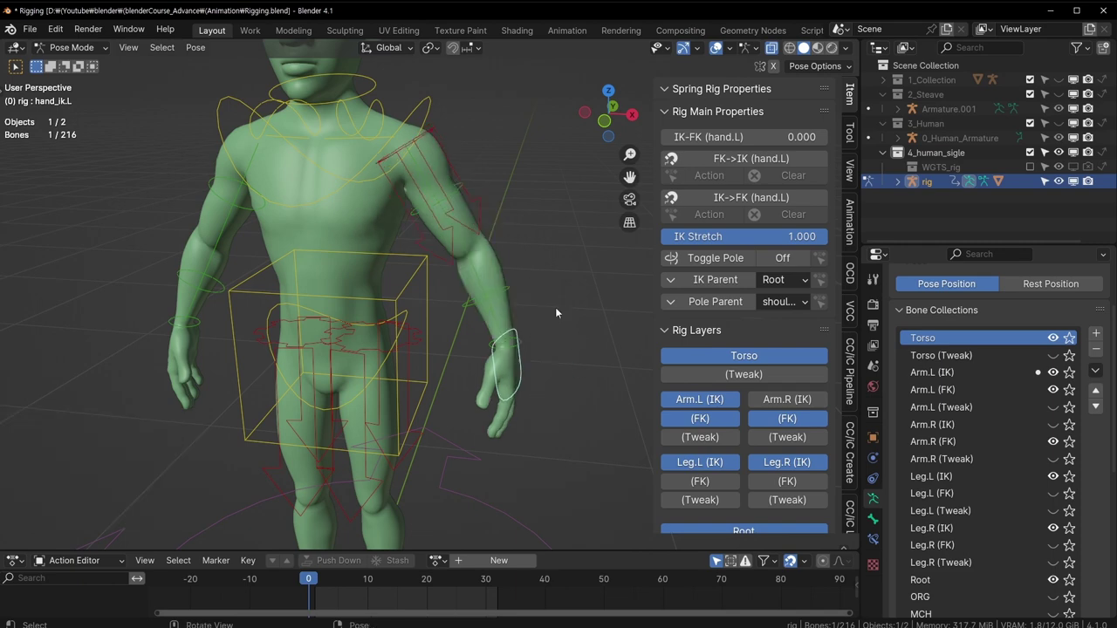
mouse_move(555, 312)
middle_mouse_down()
mouse_move(527, 303)
mouse_move(561, 335)
middle_mouse_up()
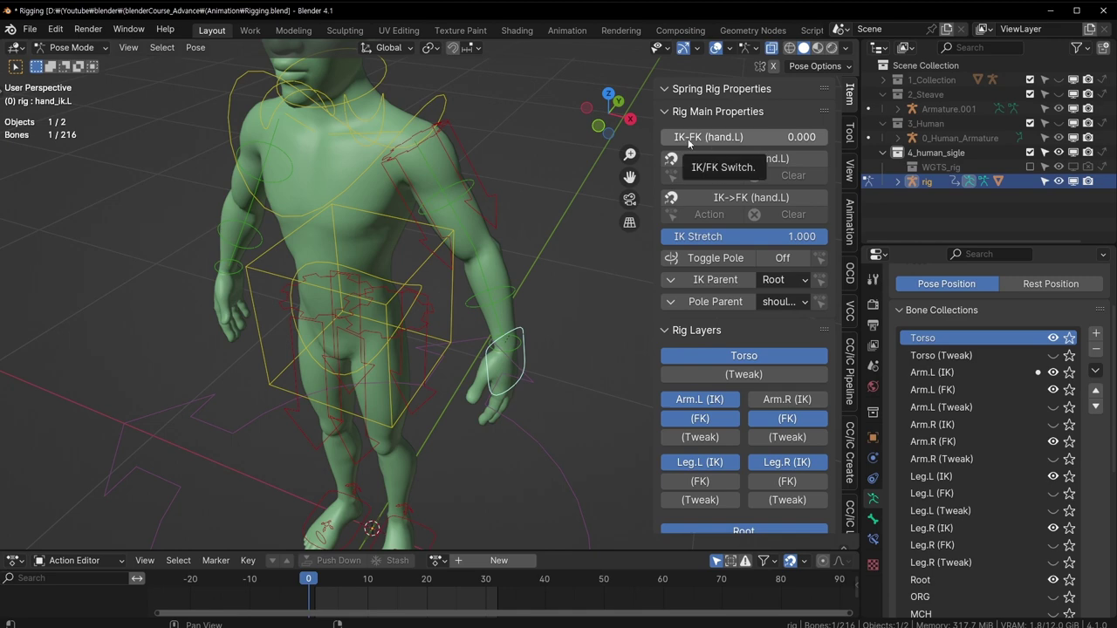
left_click_drag(771, 140, 828, 140)
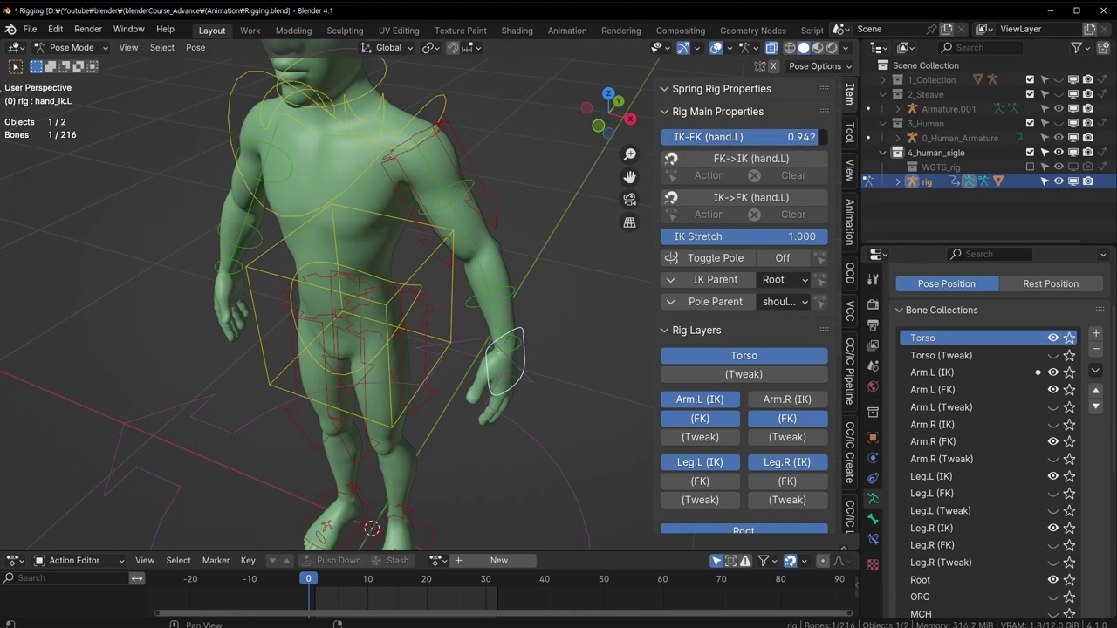
key("g")
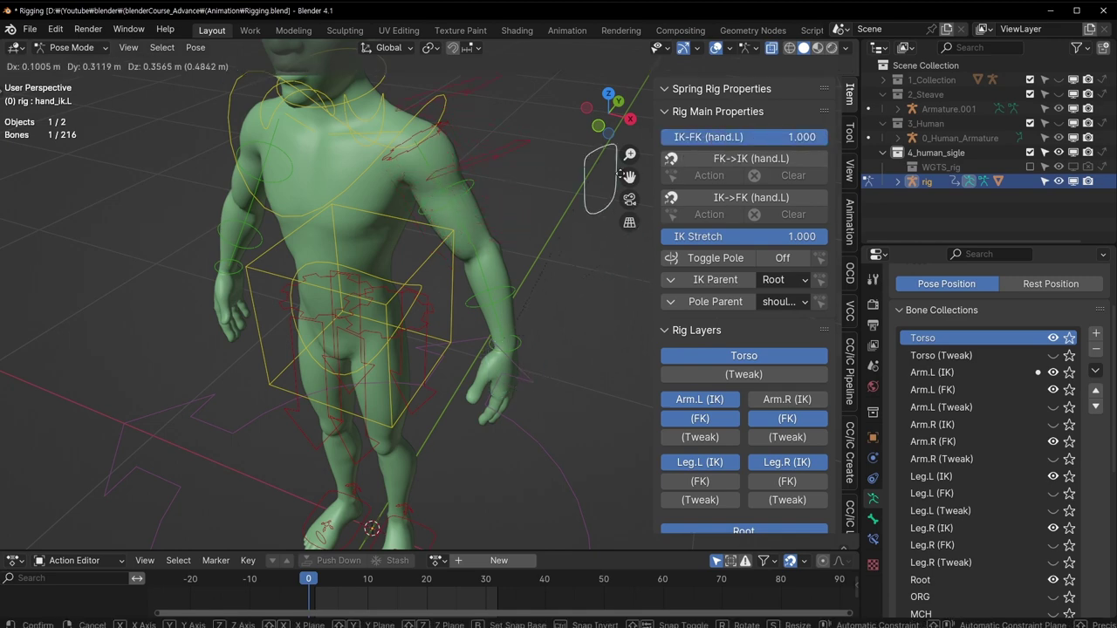
left_click(581, 308)
key("ctrl+z")
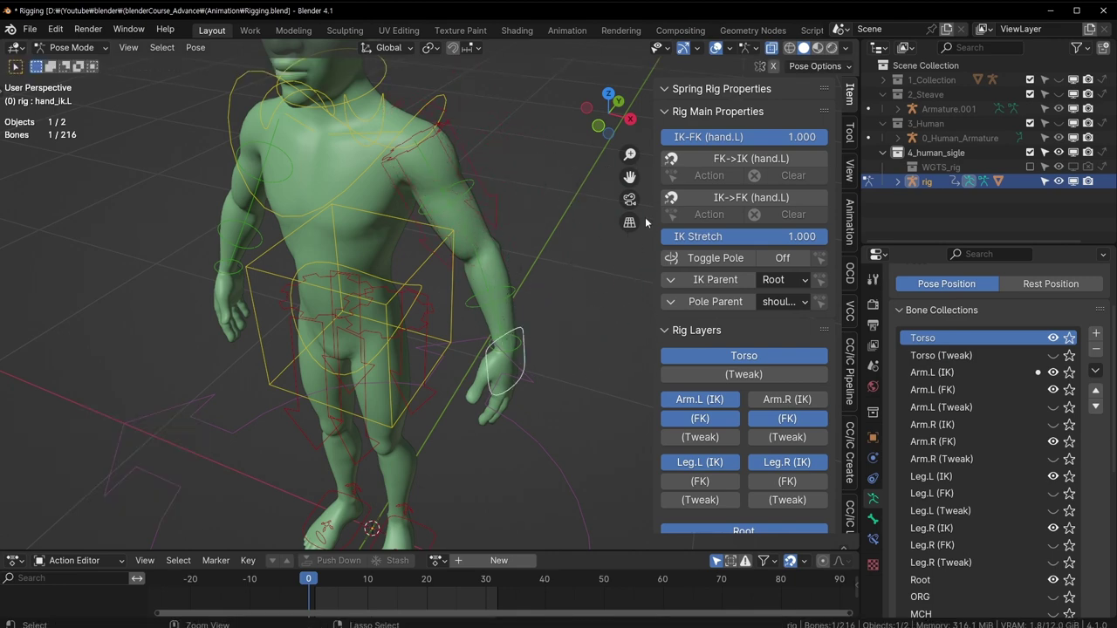
left_click(498, 302)
key("r")
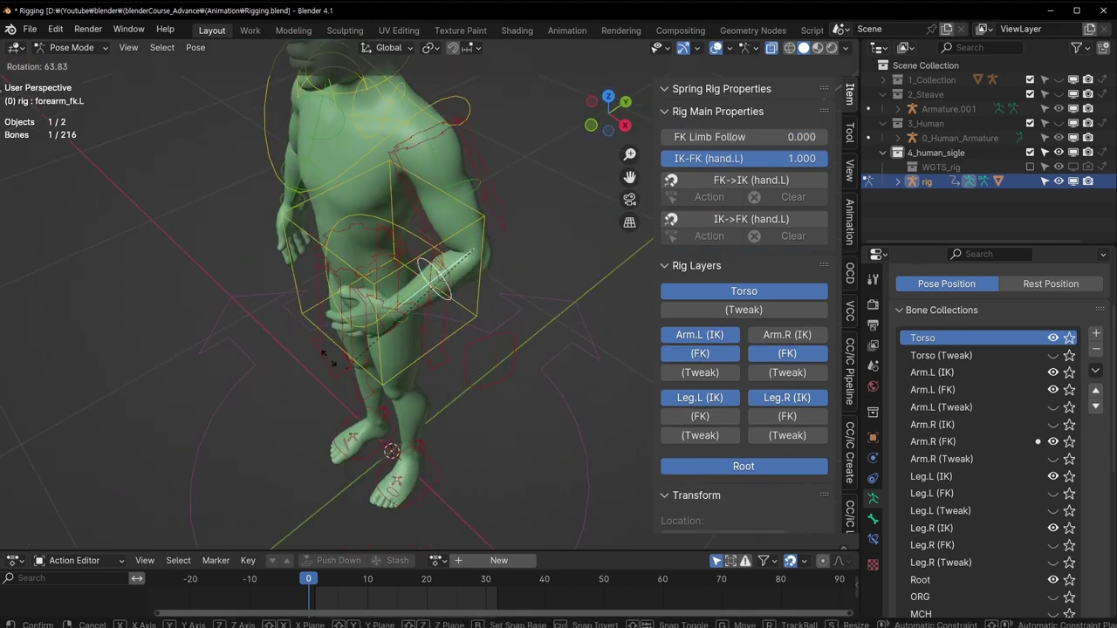
left_click(317, 354)
key("ctrl+z")
middle_click_drag(267, 419, 475, 335)
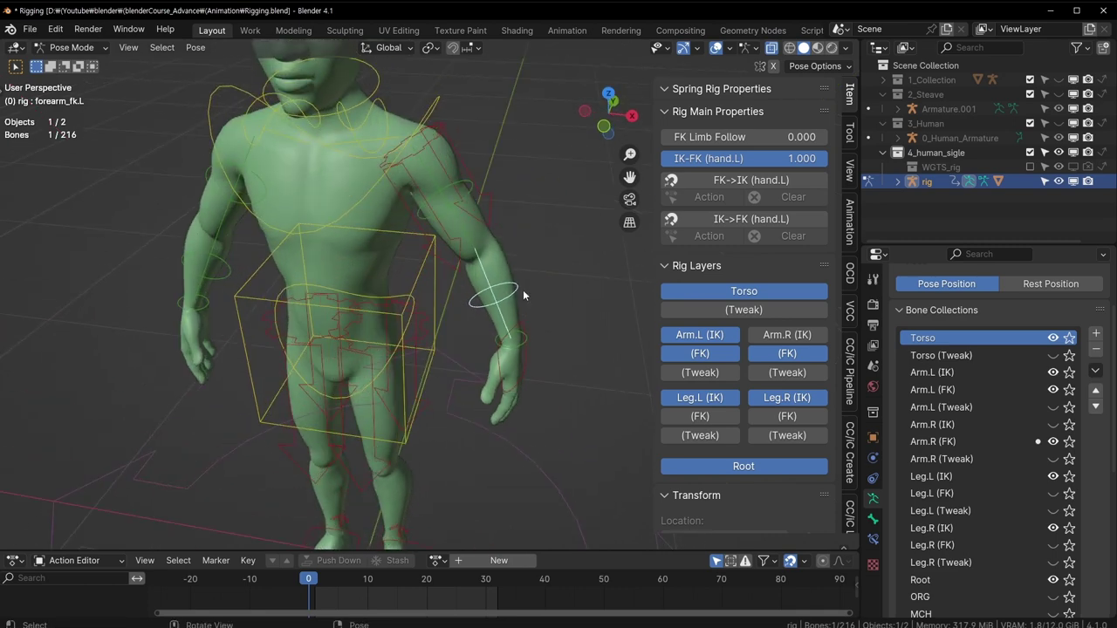
scroll(524, 295, "down", 3)
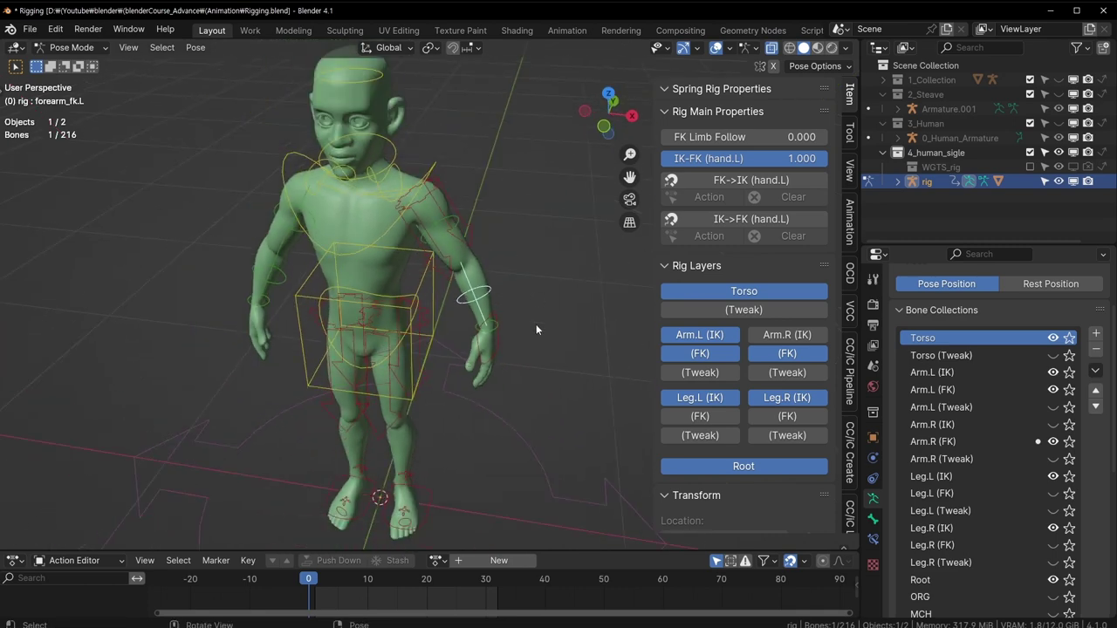
middle_click_drag(535, 326, 524, 329, "shift")
scroll(524, 334, "up", 5, "ctrl")
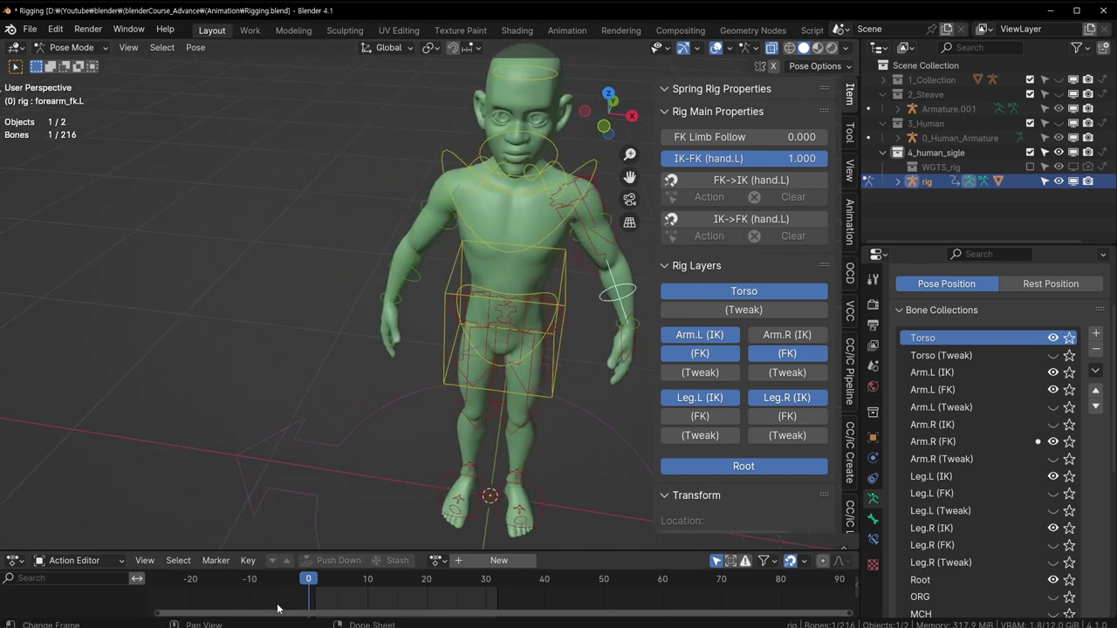
scroll(222, 345, "down", 2, "ctrl")
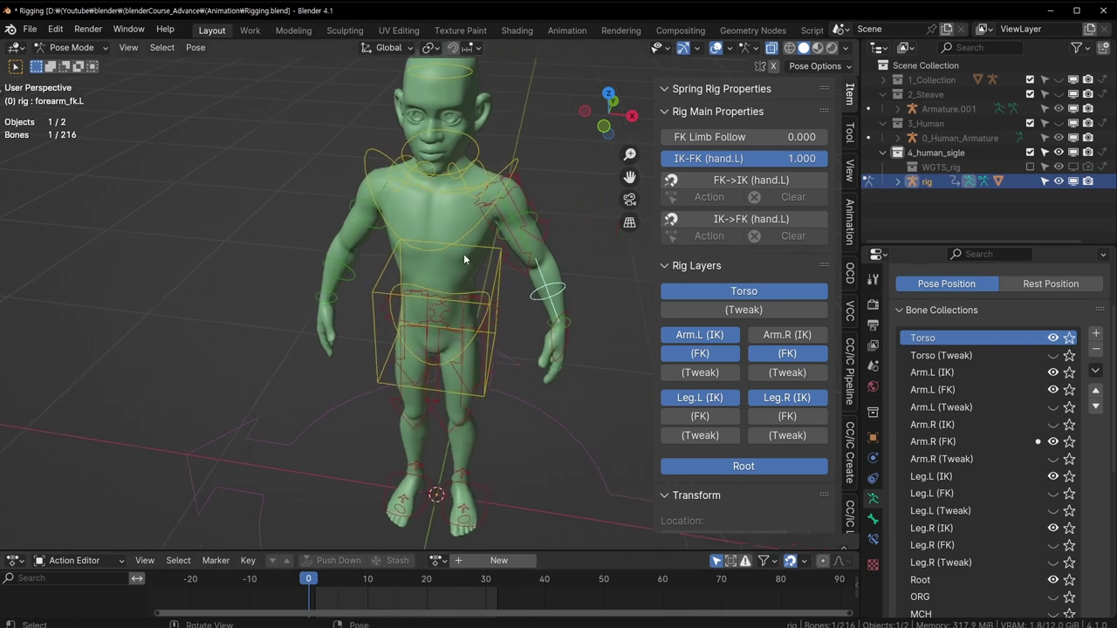
scroll(504, 248, "up", 3)
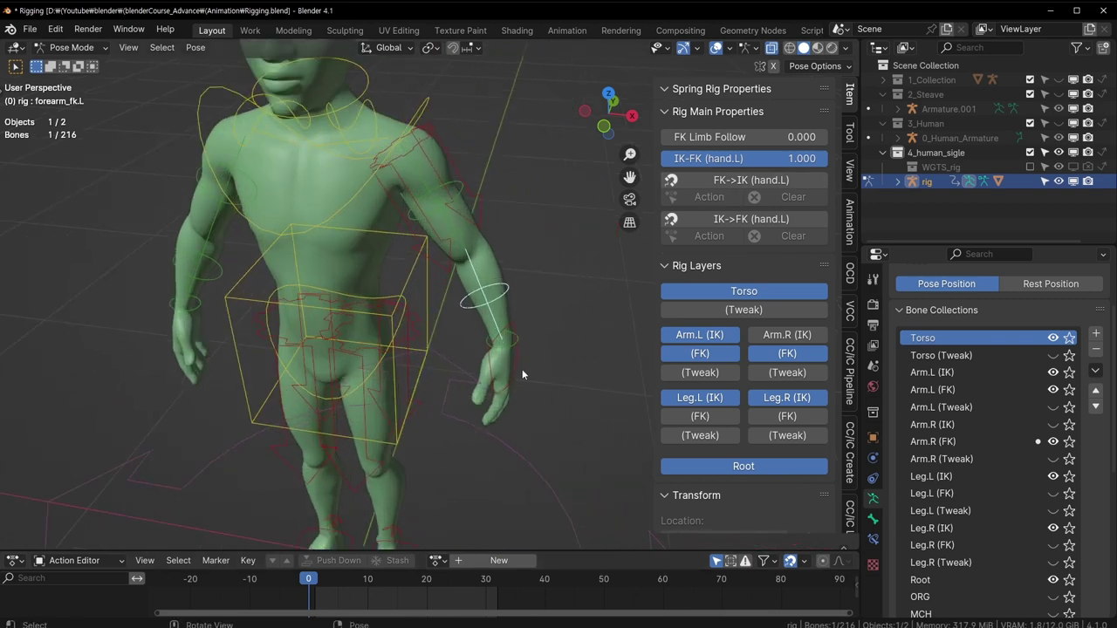
left_click(522, 369)
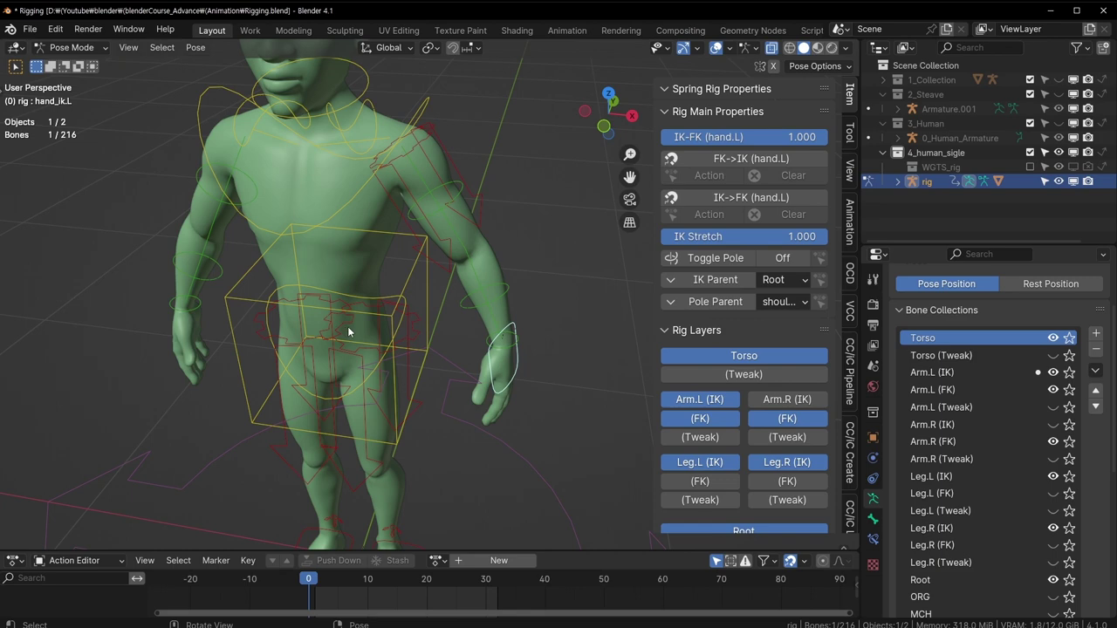
scroll(581, 321, "down", 2, "ctrl")
left_click(452, 286)
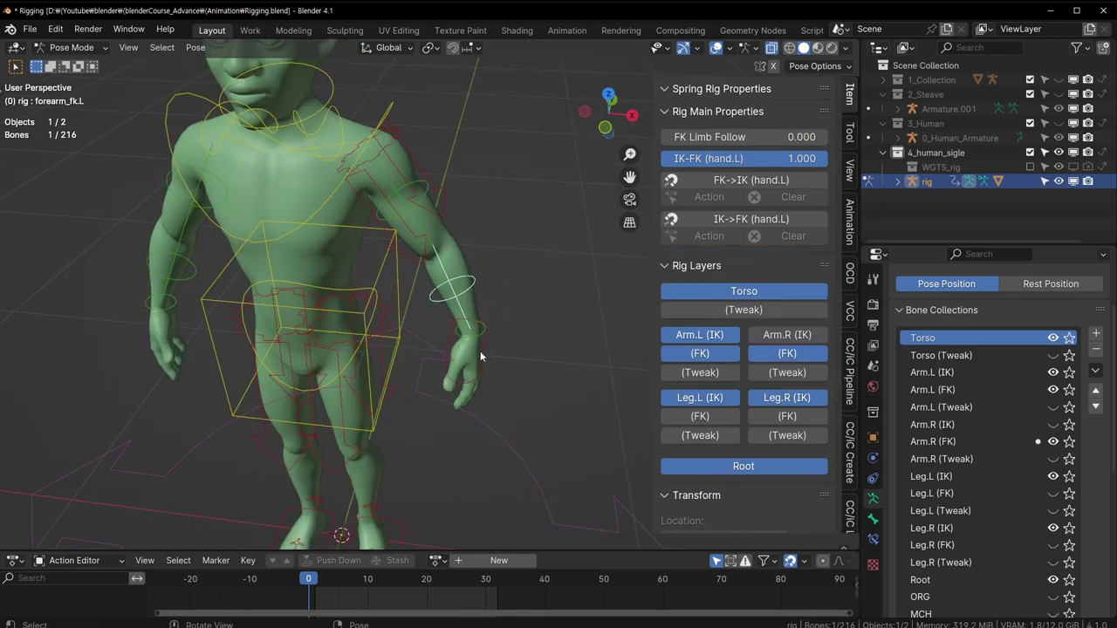
left_click(480, 351)
left_click_drag(809, 138, 663, 138)
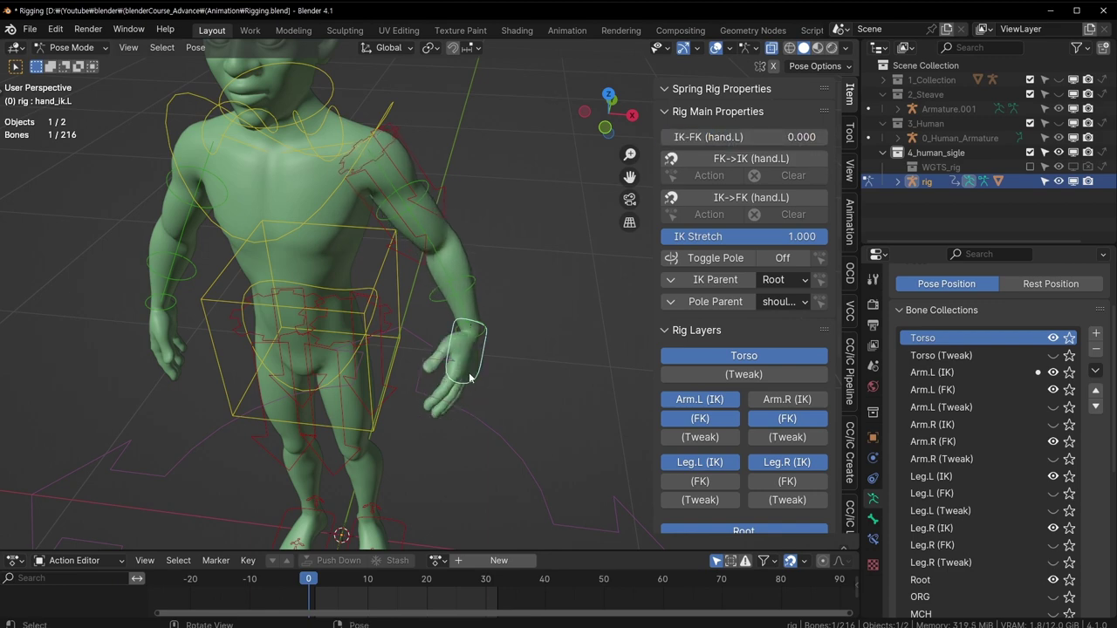
middle_click_drag(563, 361, 593, 328)
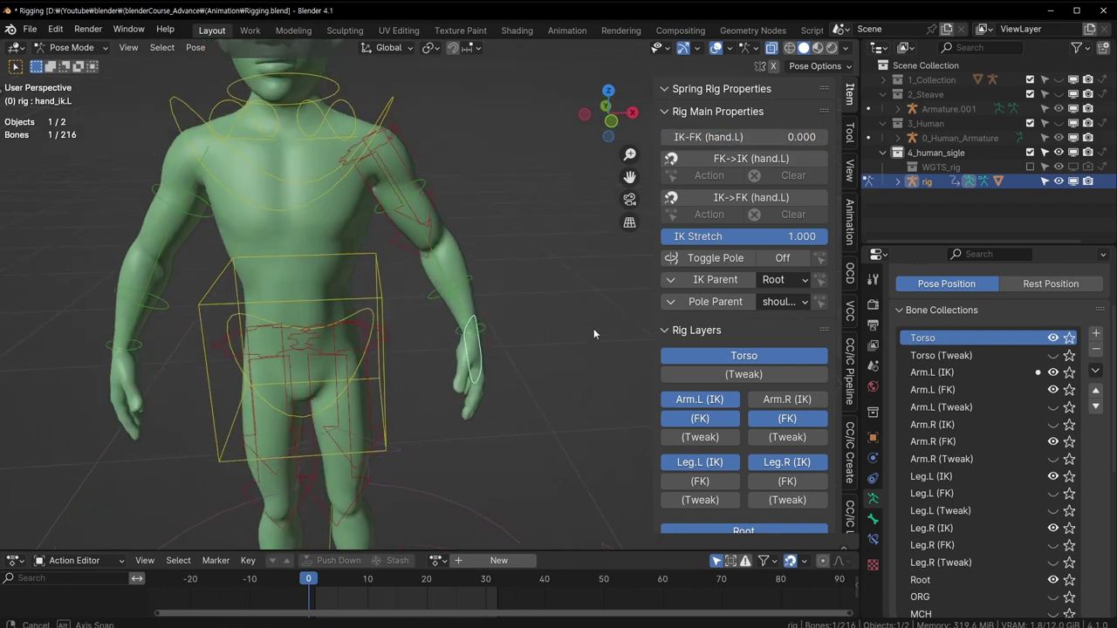
scroll(594, 328, "up", 2)
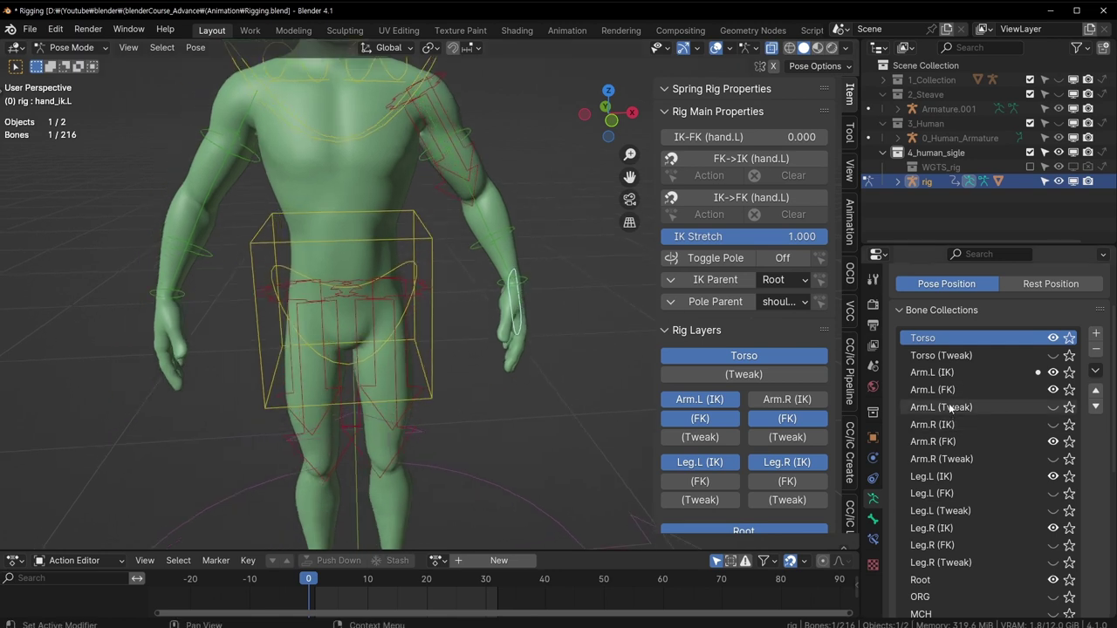
Rotate the hips control by -4.28°.
left_click(417, 285)
key("r")
left_click(480, 247)
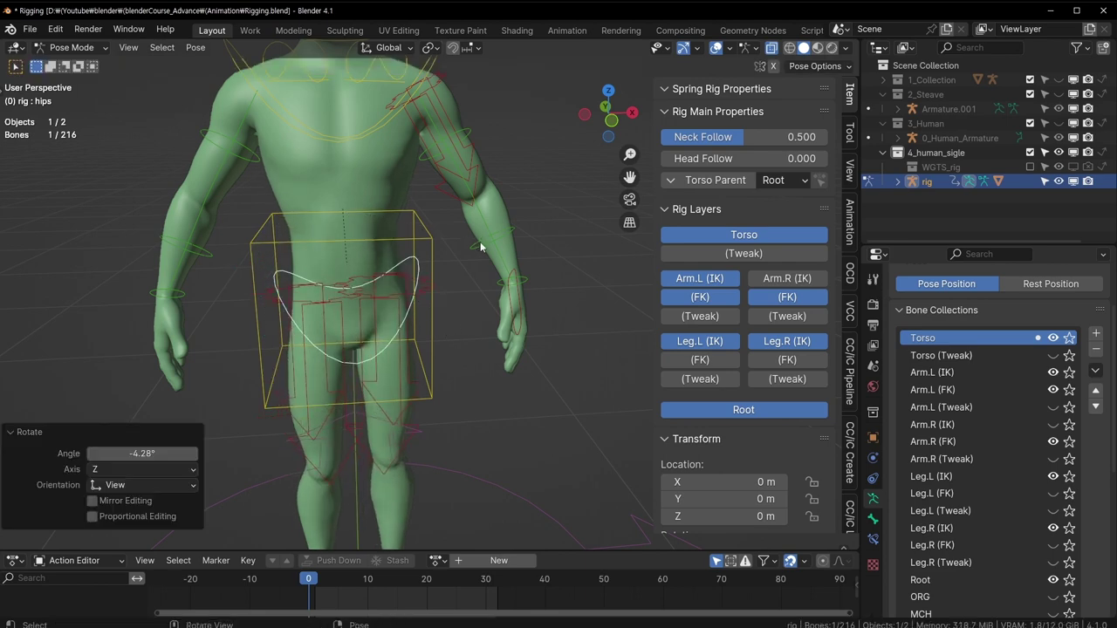
mouse_move(481, 246)
middle_mouse_down()
mouse_move(481, 363)
mouse_move(368, 329)
middle_mouse_up()
Test-rotate the neck control, then undo and cancel the rotation.
left_click(392, 247)
key("r")
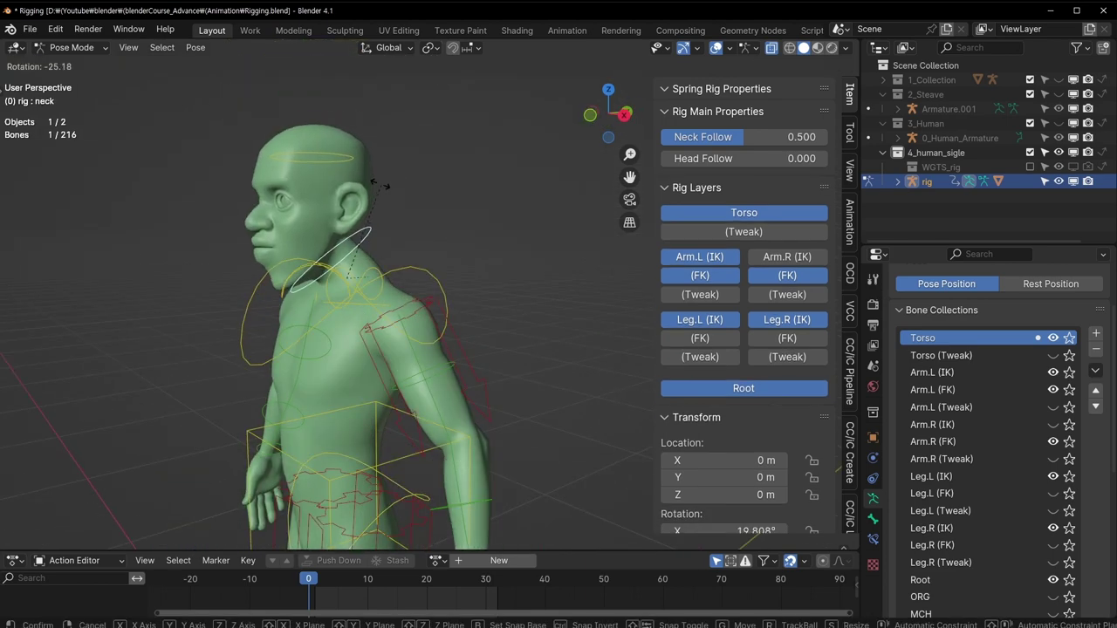
left_click(463, 263)
key("ctrl+z")
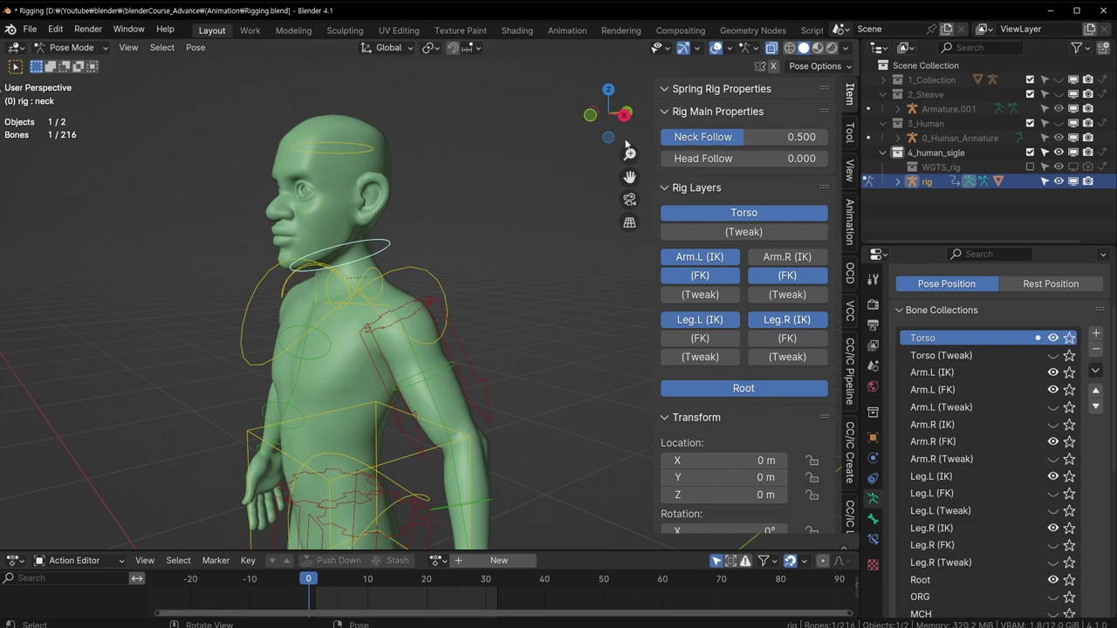
middle_click_drag(442, 206, 410, 209)
key("r")
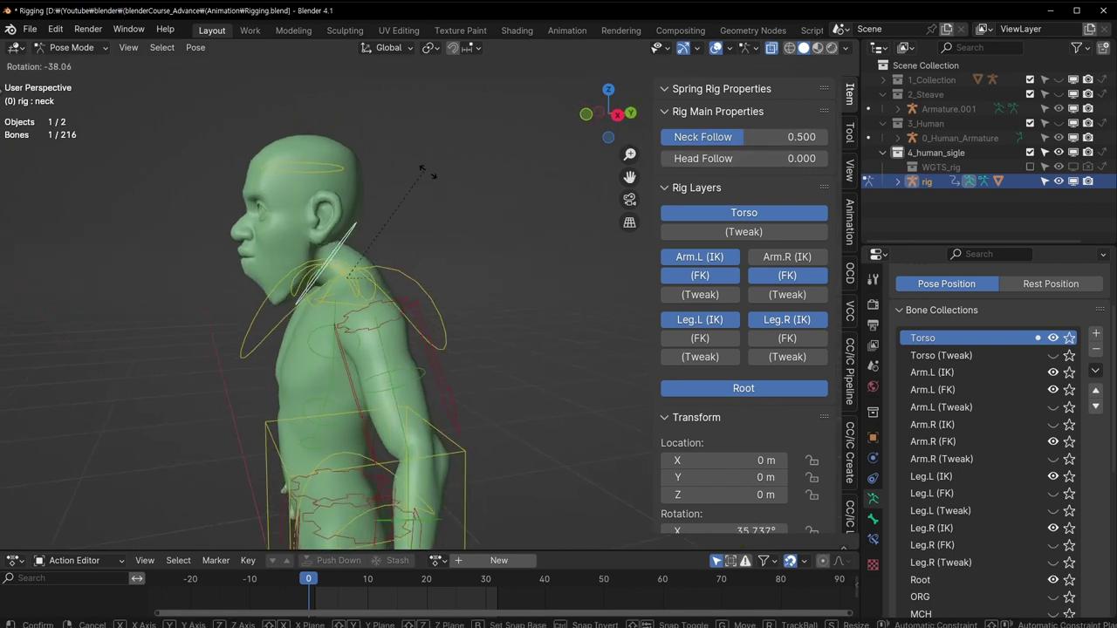
key("Escape")
Set Head Follow to 1.000 and rotate the neck to check the head follows.
left_click(790, 163)
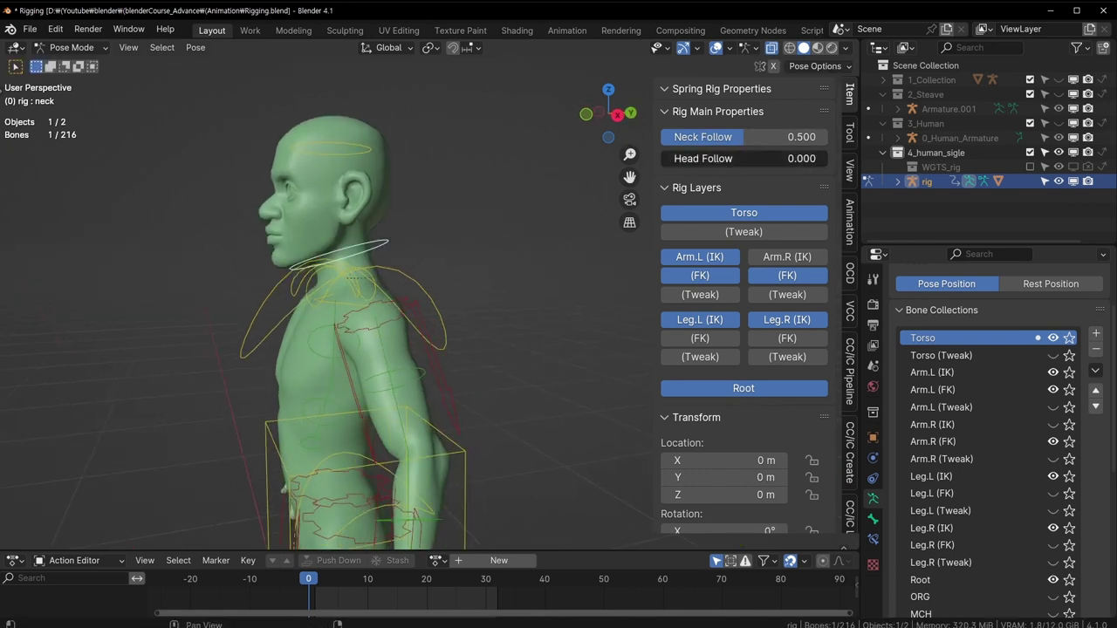
type("1")
key("Return")
left_click_drag(768, 137, 663, 137)
key("r")
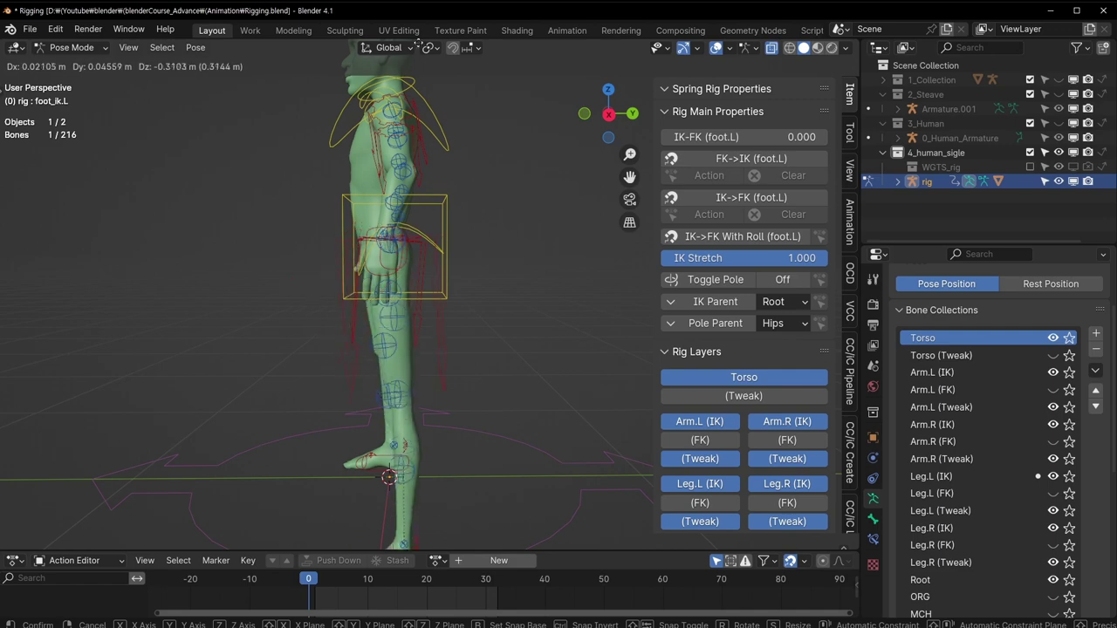
Confirm the left foot IK move and set its IK stretch to 0.
left_click(410, 436)
mouse_move(457, 223)
middle_mouse_down()
mouse_move(416, 108)
mouse_move(392, 227)
mouse_move(524, 262)
middle_mouse_up()
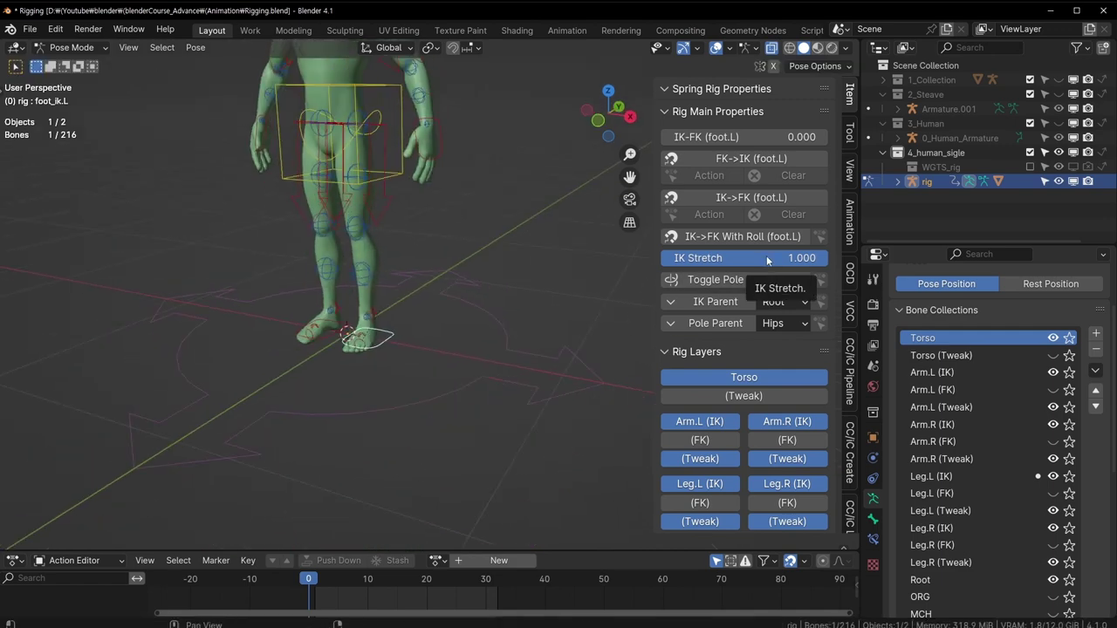
left_click_drag(768, 258, 610, 262)
key("g")
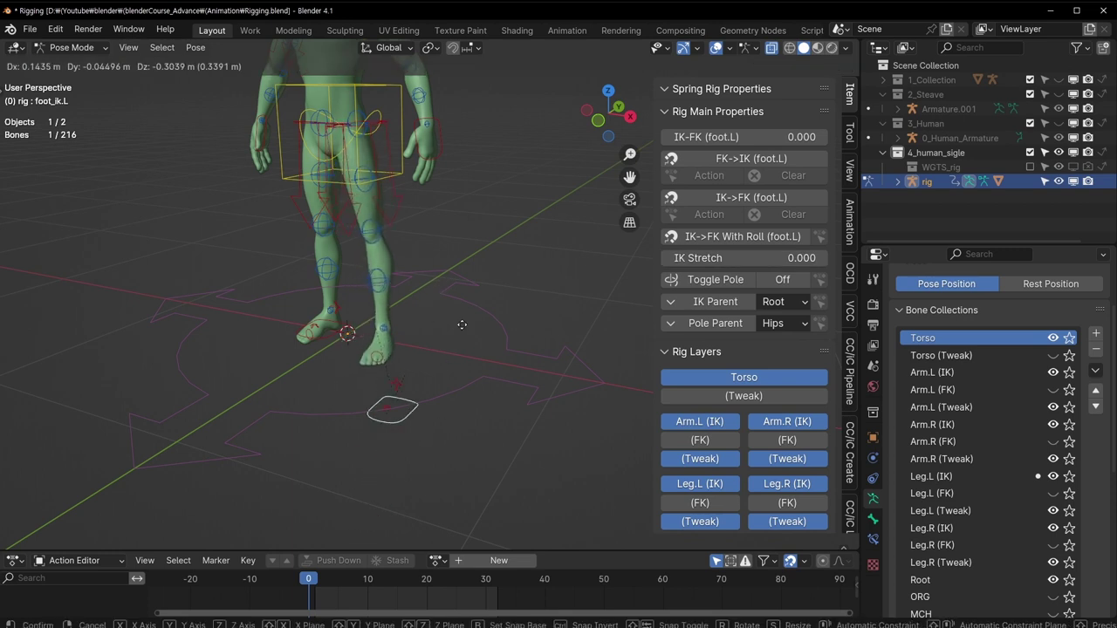
key("Escape")
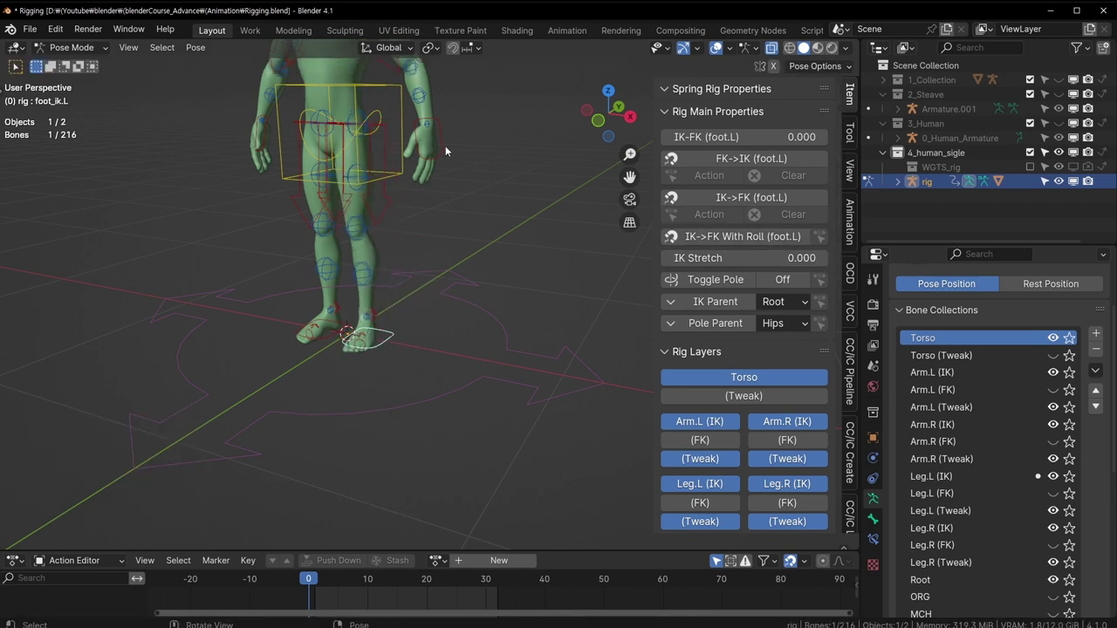
Raise the left hand IK control, then place it back beside the body.
left_click(450, 142)
key("g")
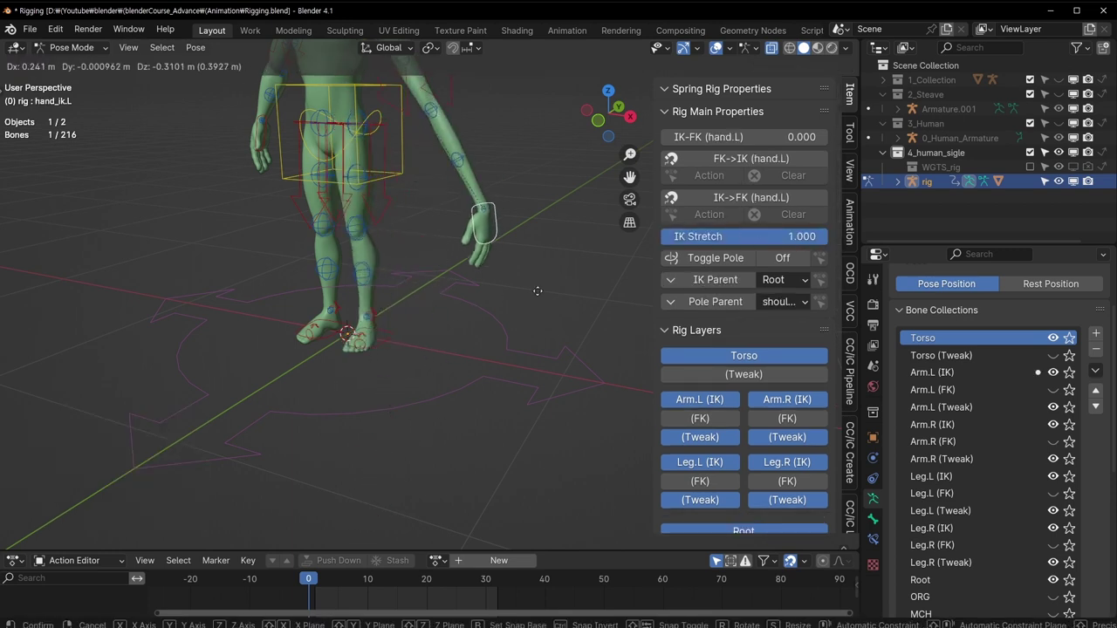
left_click(452, 179)
mouse_move(452, 174)
middle_mouse_down()
mouse_move(414, 254)
mouse_move(393, 215)
middle_mouse_up()
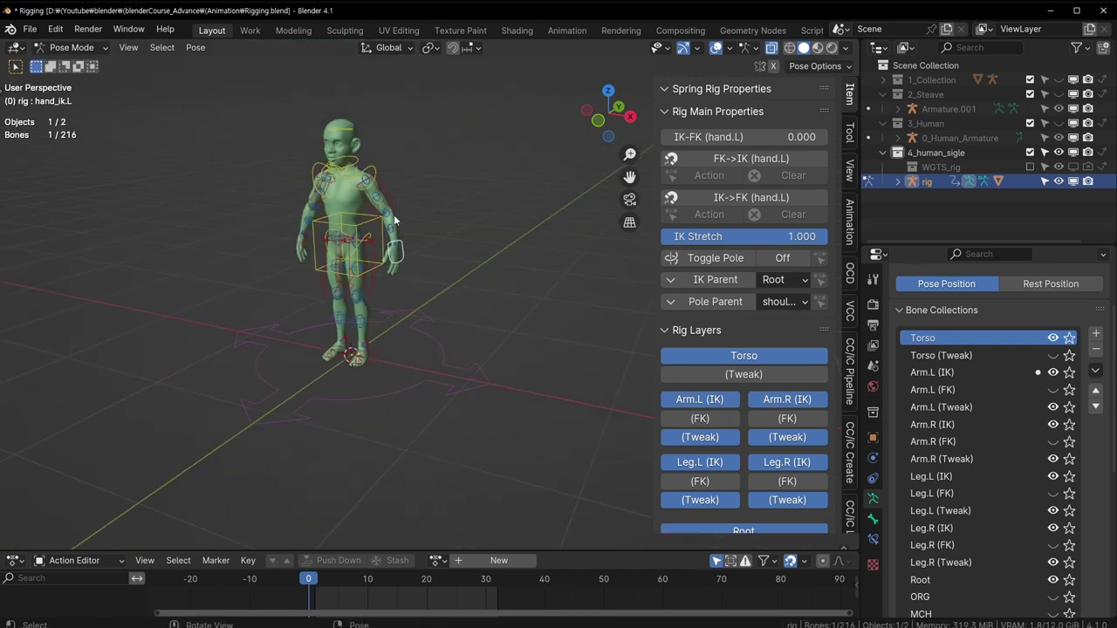
key("g")
left_click(404, 189)
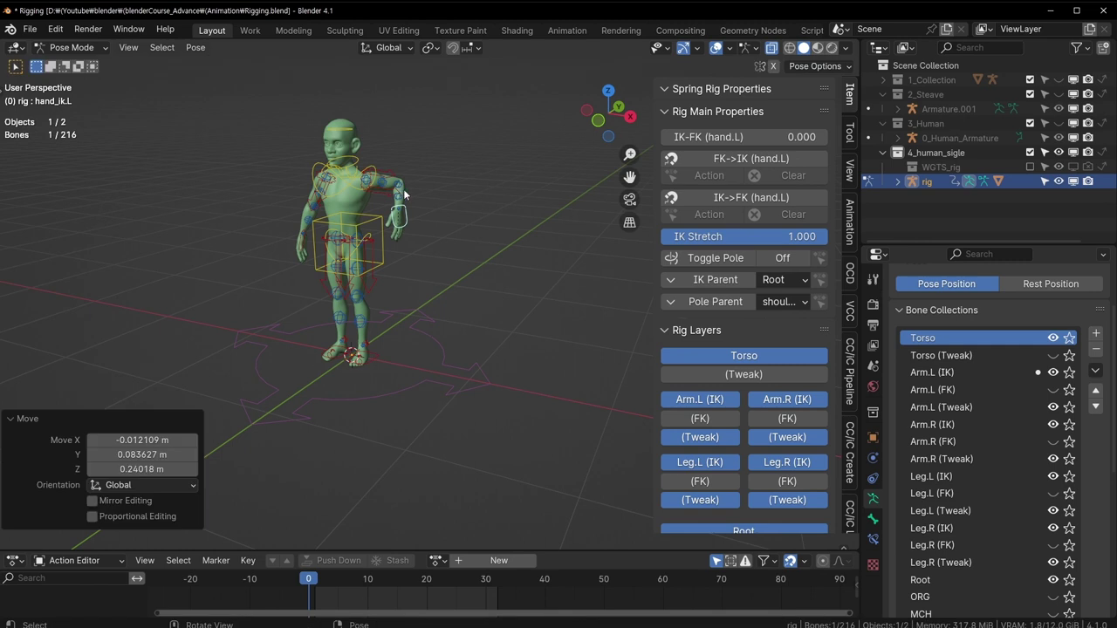
Set IK Stretch to 0 on both the left and right hand IK controls.
scroll(396, 223, "up", 3)
scroll(396, 224, "up", 2)
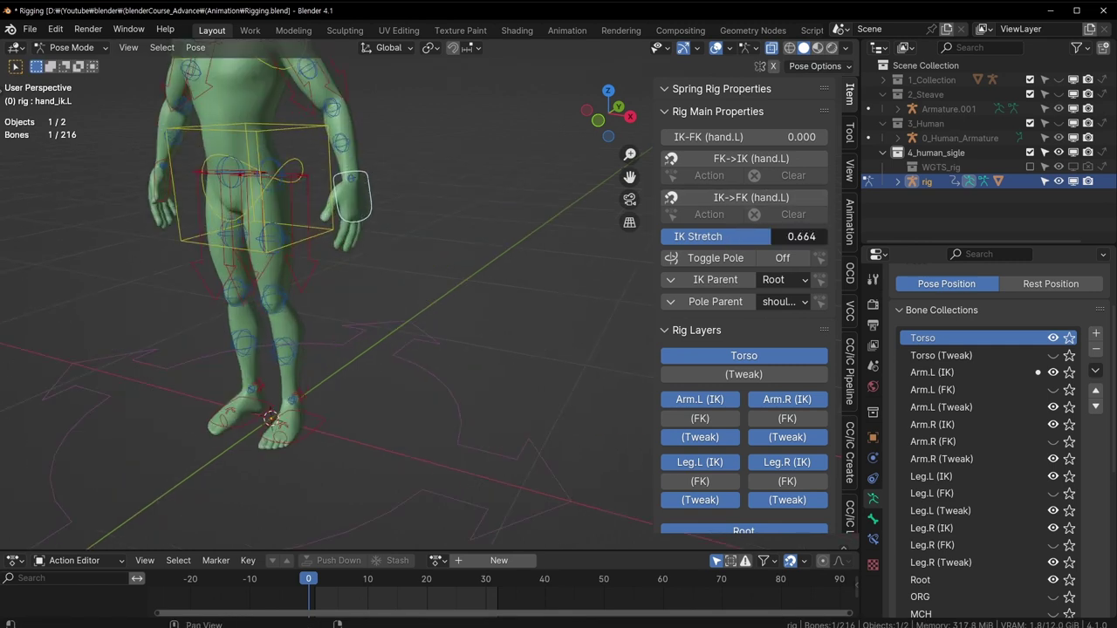
left_click_drag(785, 236, 663, 237)
left_click(156, 200)
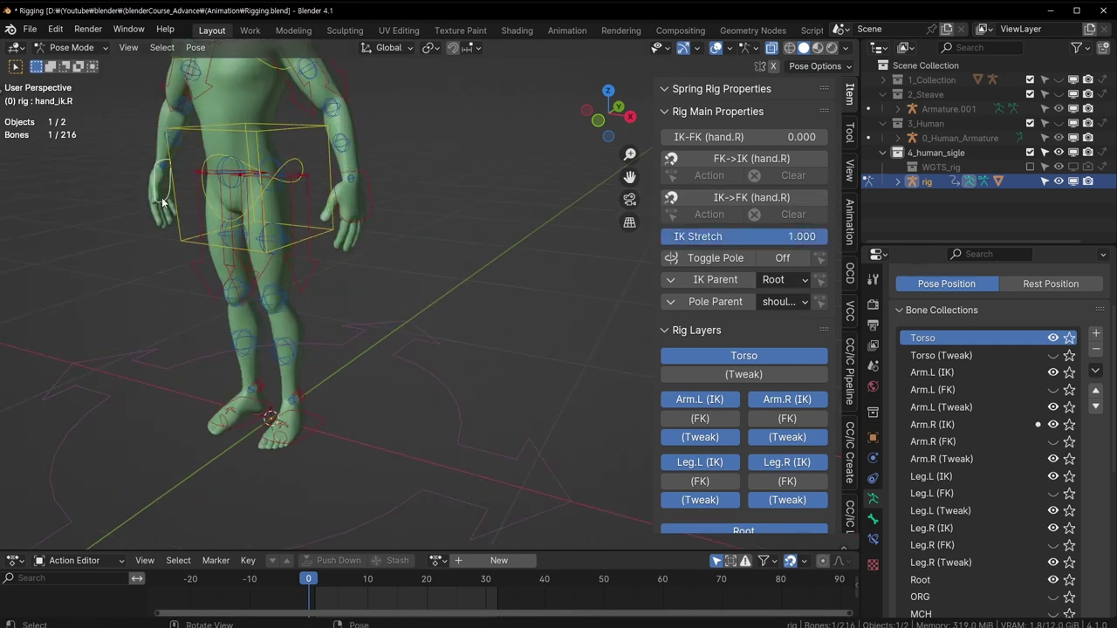
left_click_drag(763, 236, 660, 237)
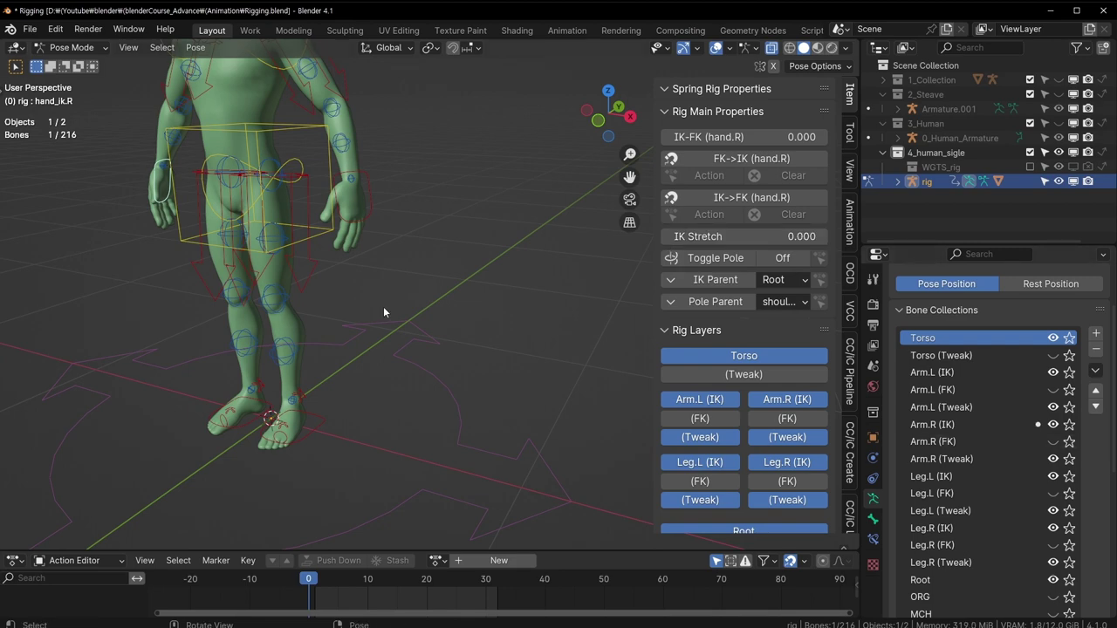
Hide the Leg.L, Arm.L and Arm.R tweak control layers.
left_click(319, 417)
middle_click_drag(369, 420, 460, 382)
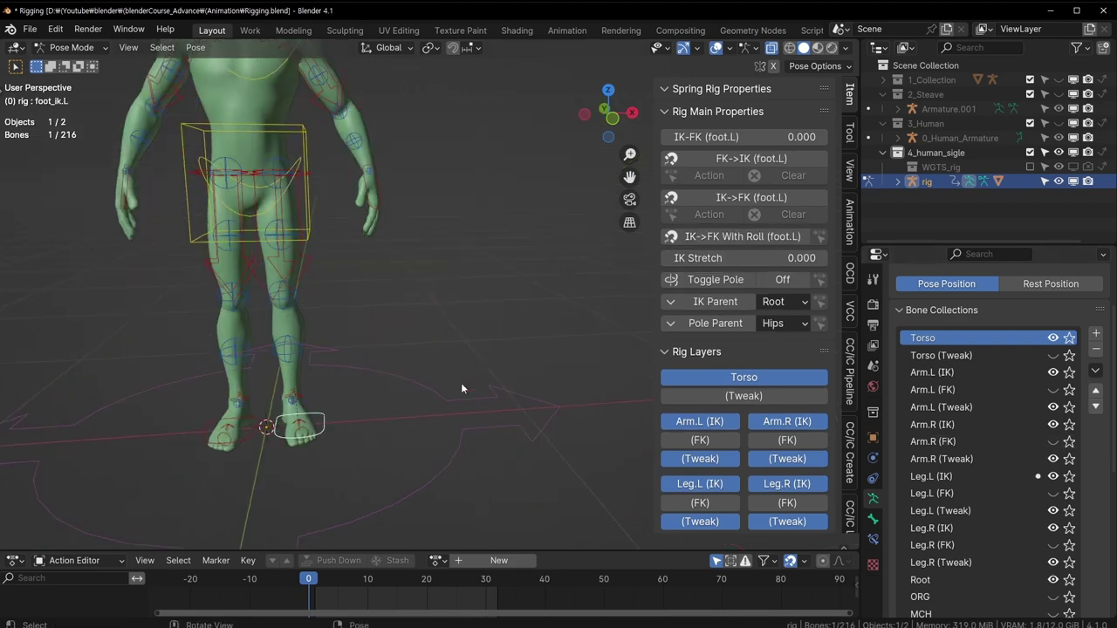
scroll(699, 415, "down", 5)
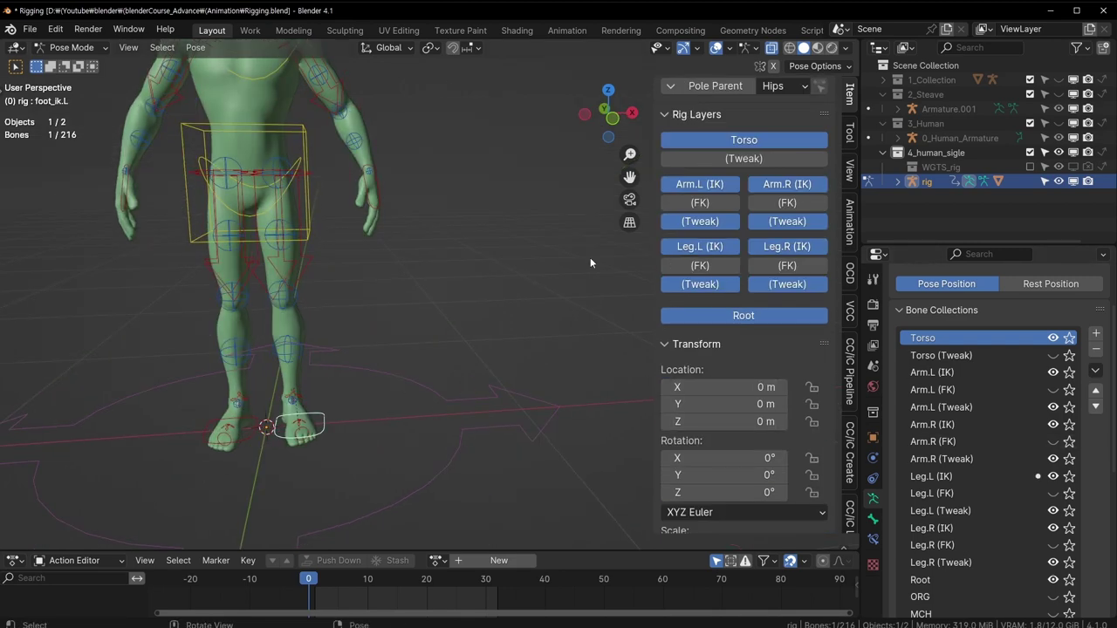
left_click(700, 284)
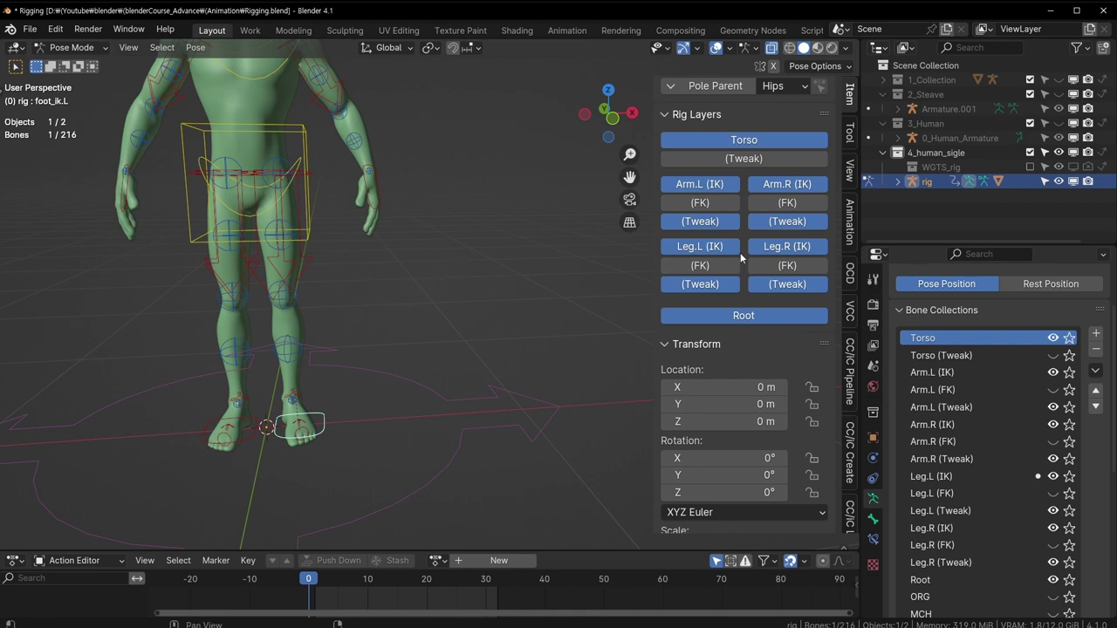
left_click(699, 221)
left_click(787, 220)
Test-move the left hand IK control, then undo the move.
scroll(979, 353, "down", 5)
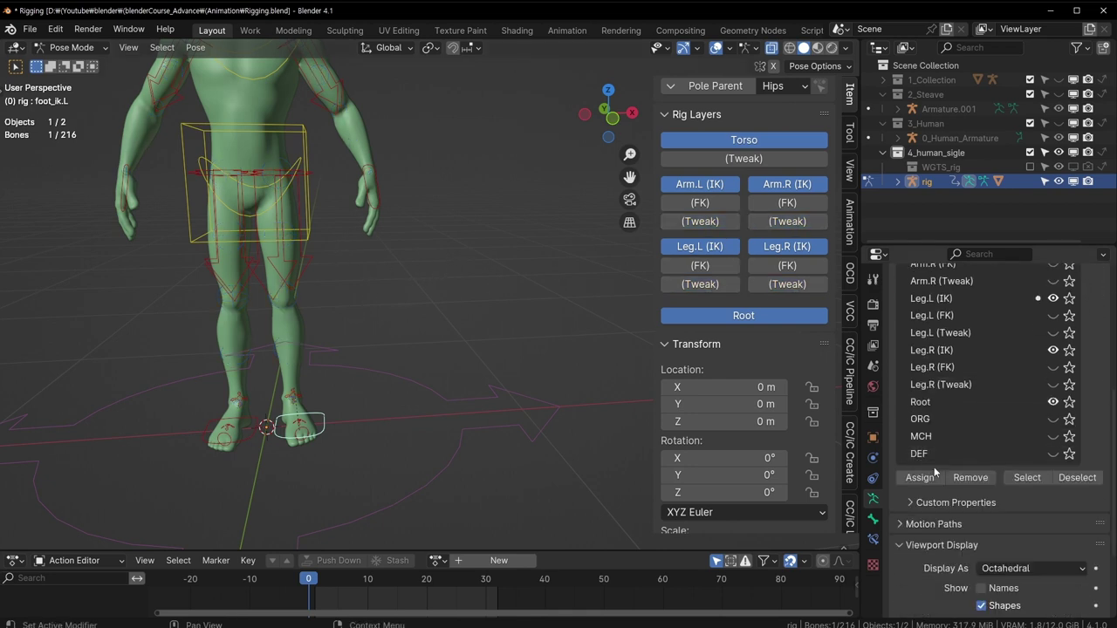
scroll(979, 354, "up", 4)
scroll(946, 326, "down", 5)
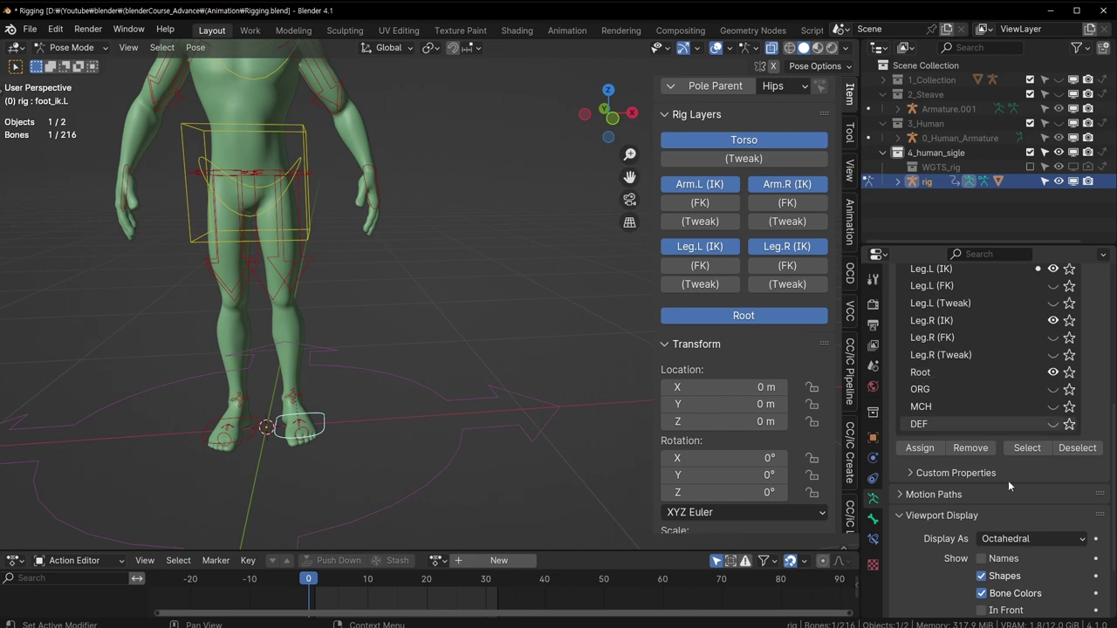
scroll(997, 424, "up", 3)
middle_click_drag(473, 336, 434, 335)
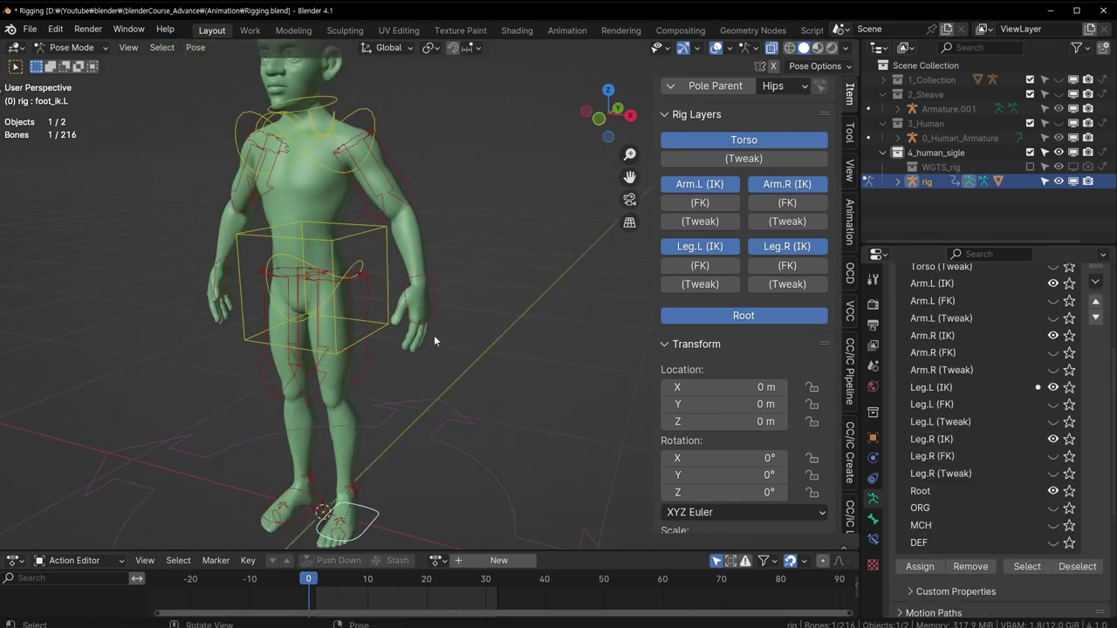
left_click(425, 297)
key("g")
left_click(468, 288)
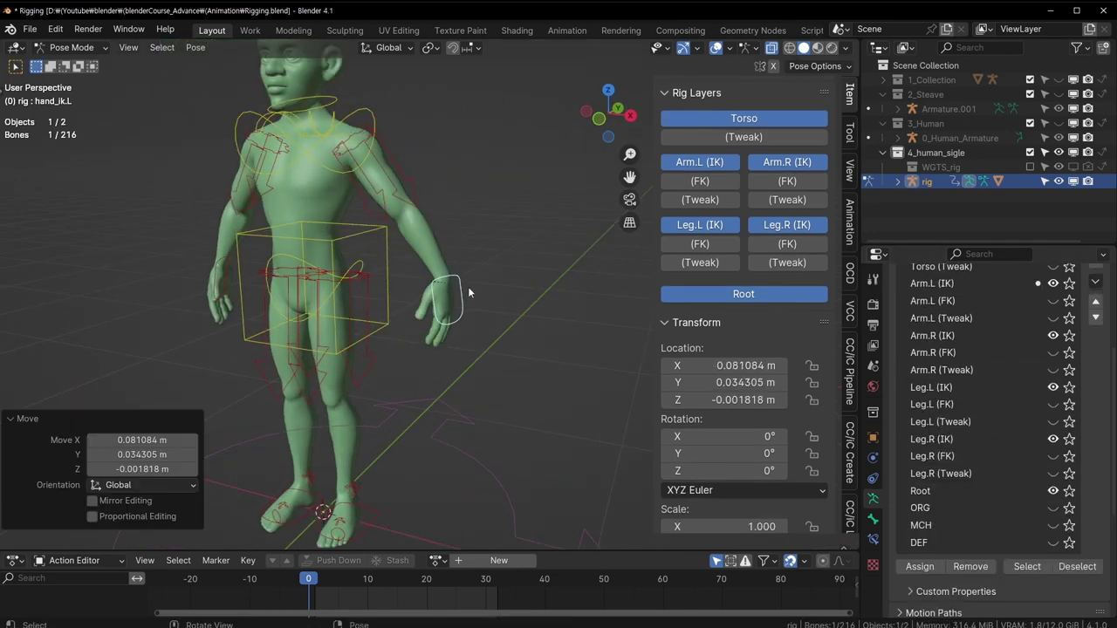
key("ctrl+z")
Return the rig to Object Mode with nothing selected.
key("ctrl+Tab")
left_click(529, 253)
mouse_move(372, 250)
middle_mouse_down()
mouse_move(454, 336)
mouse_move(440, 405)
middle_mouse_up()
left_click(444, 403)
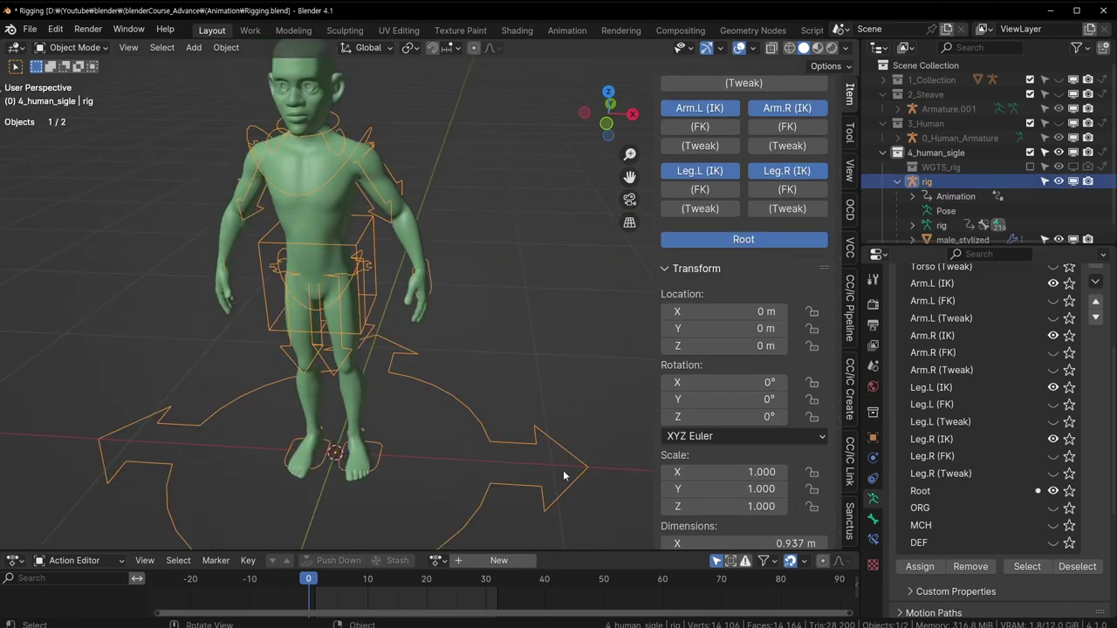
left_click(428, 300)
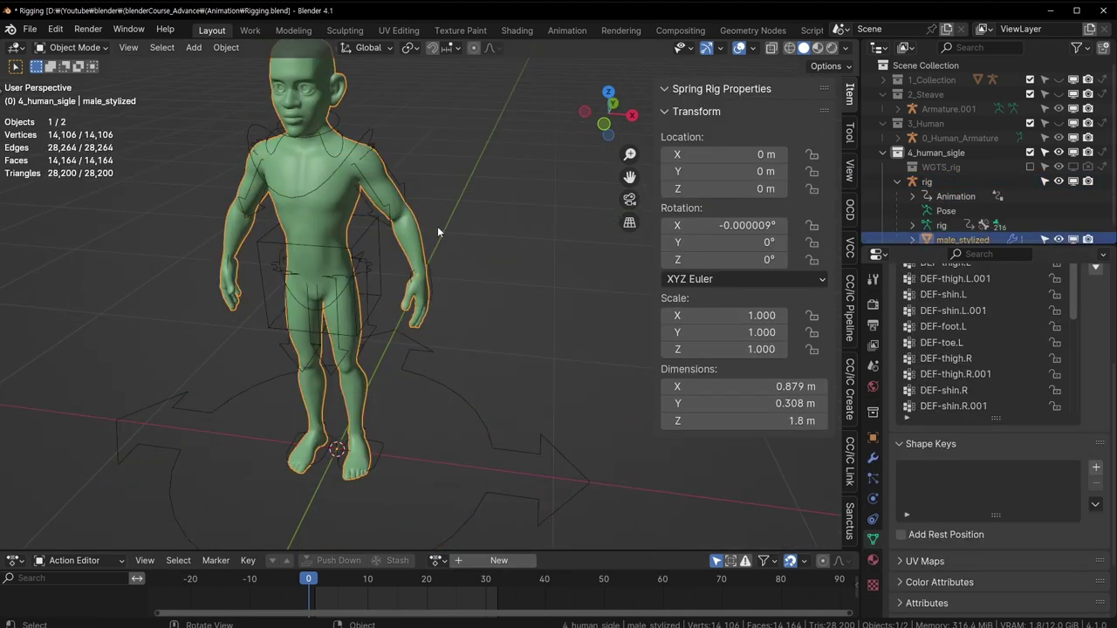
middle_click_drag(438, 243, 473, 255)
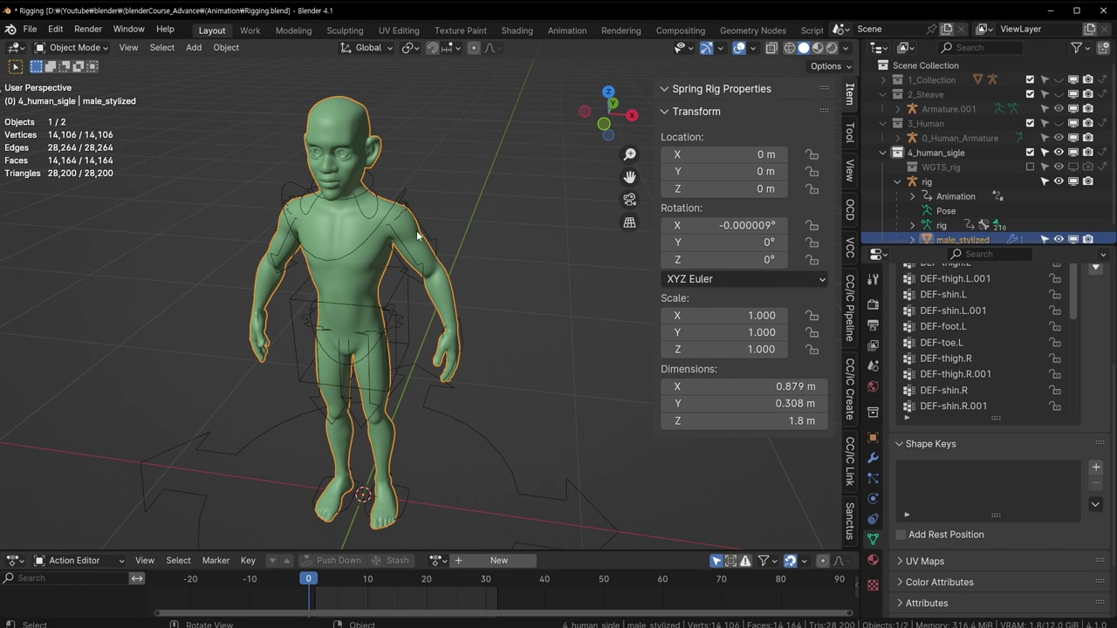
scroll(519, 389, "up", 1)
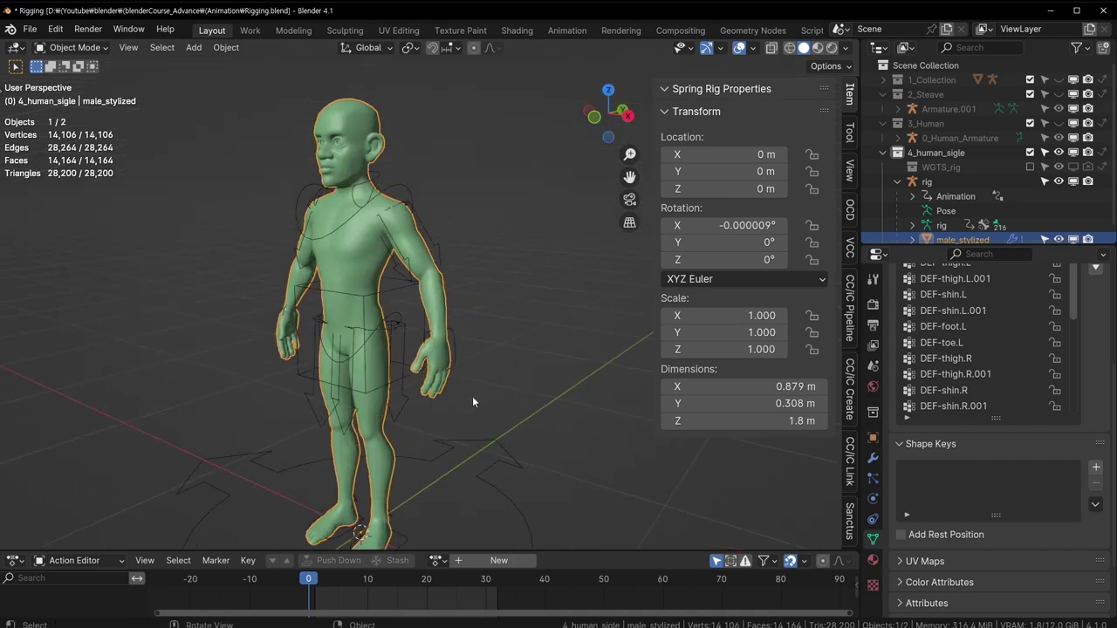
scroll(472, 397, "up", 3)
middle_click_drag(443, 397, 426, 265)
left_click(477, 183)
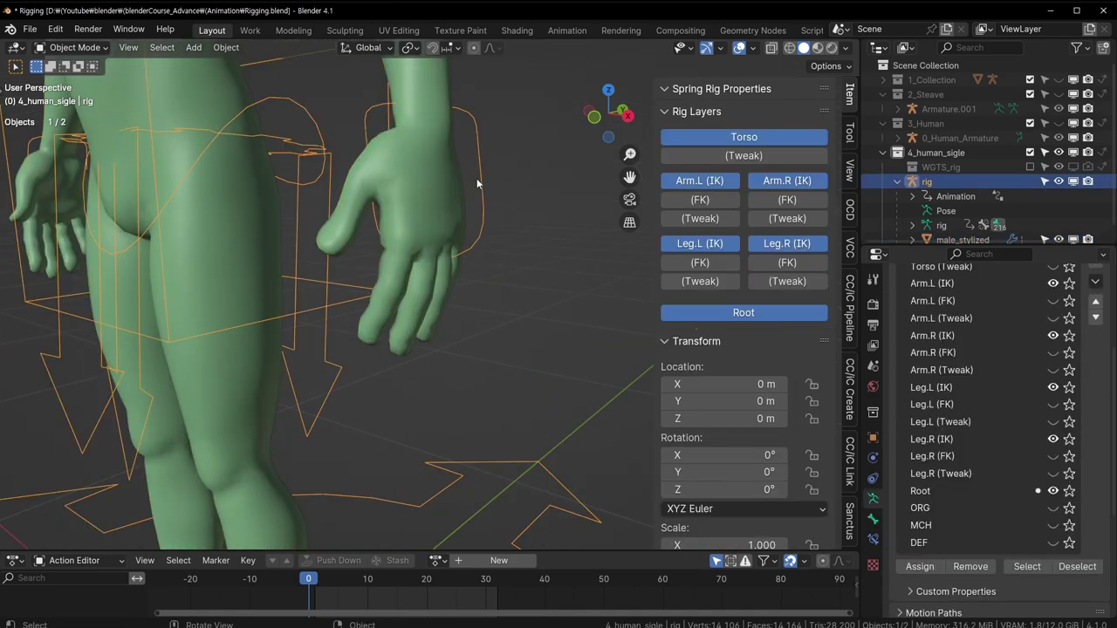
scroll(375, 329, "up", 3)
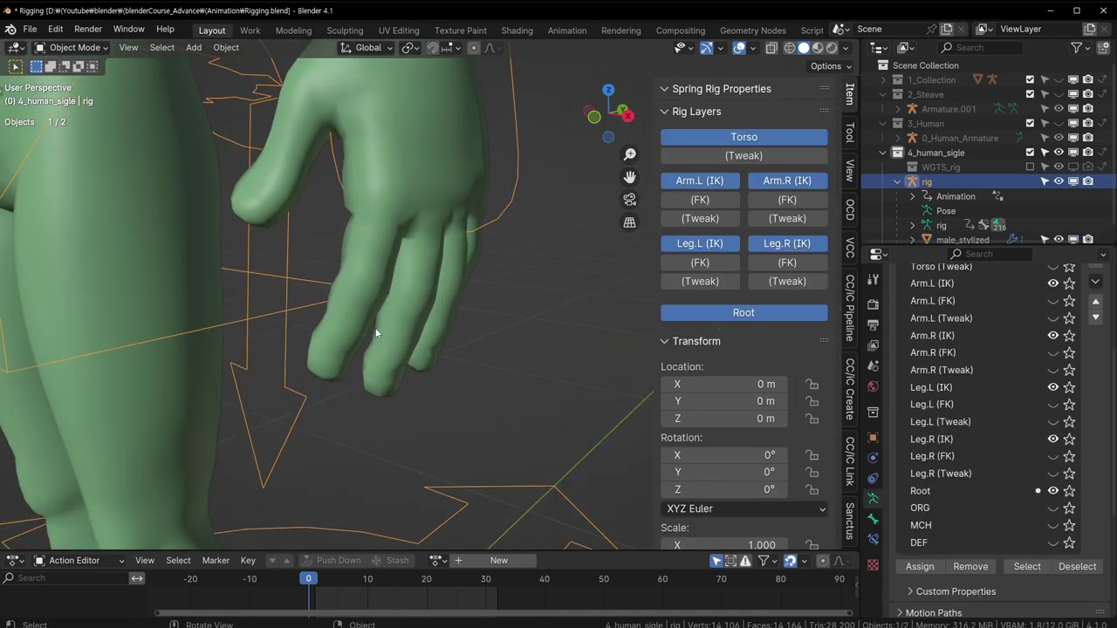
scroll(358, 336, "down", 3)
middle_click_drag(524, 324, 395, 346)
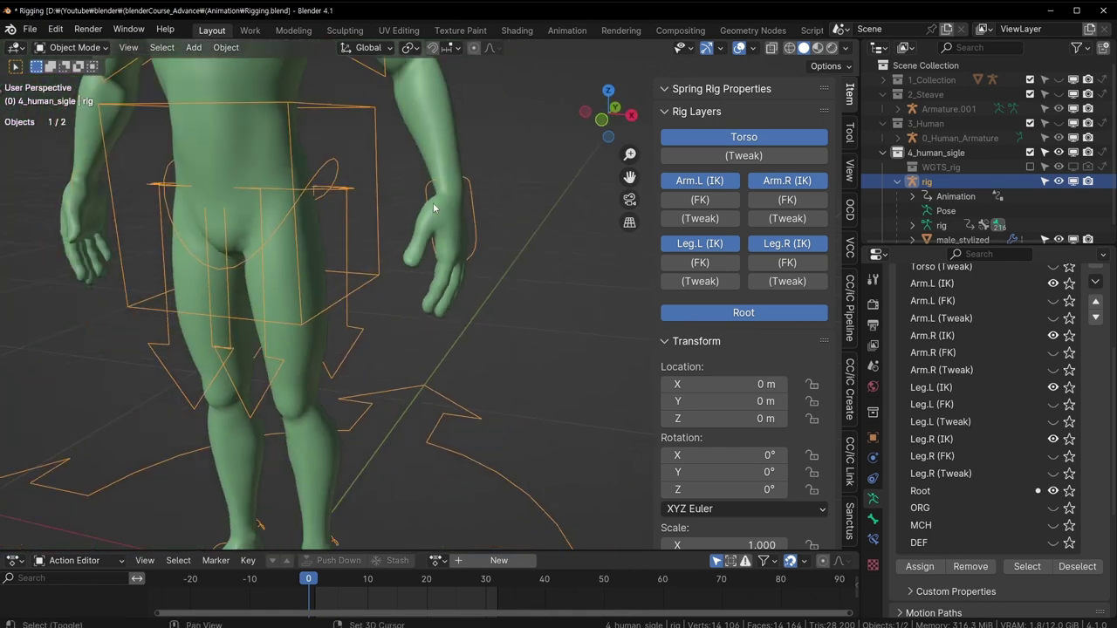
scroll(516, 378, "up", 2)
key("g")
right_click(509, 276)
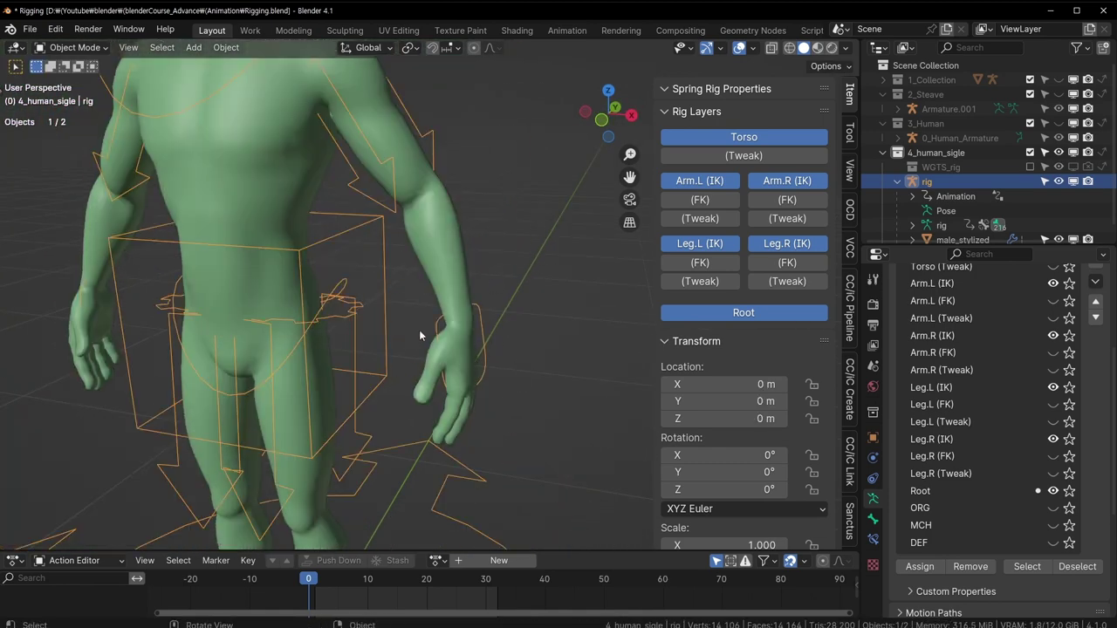
middle_click_drag(419, 330, 509, 377)
scroll(452, 315, "down", 3)
middle_click_drag(452, 315, 449, 348)
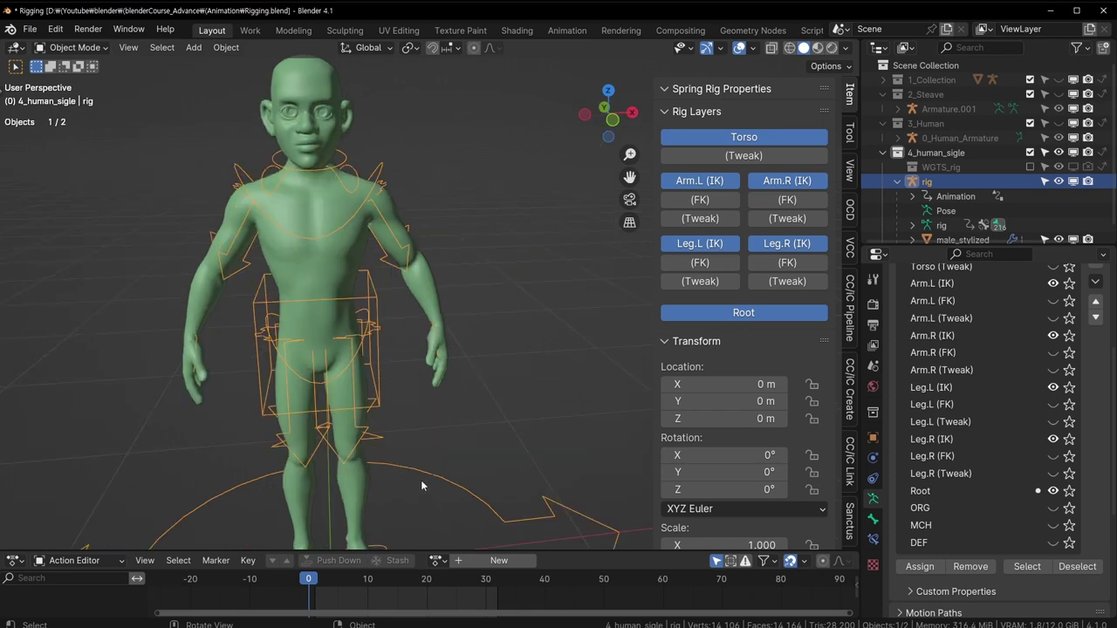
left_click(506, 278)
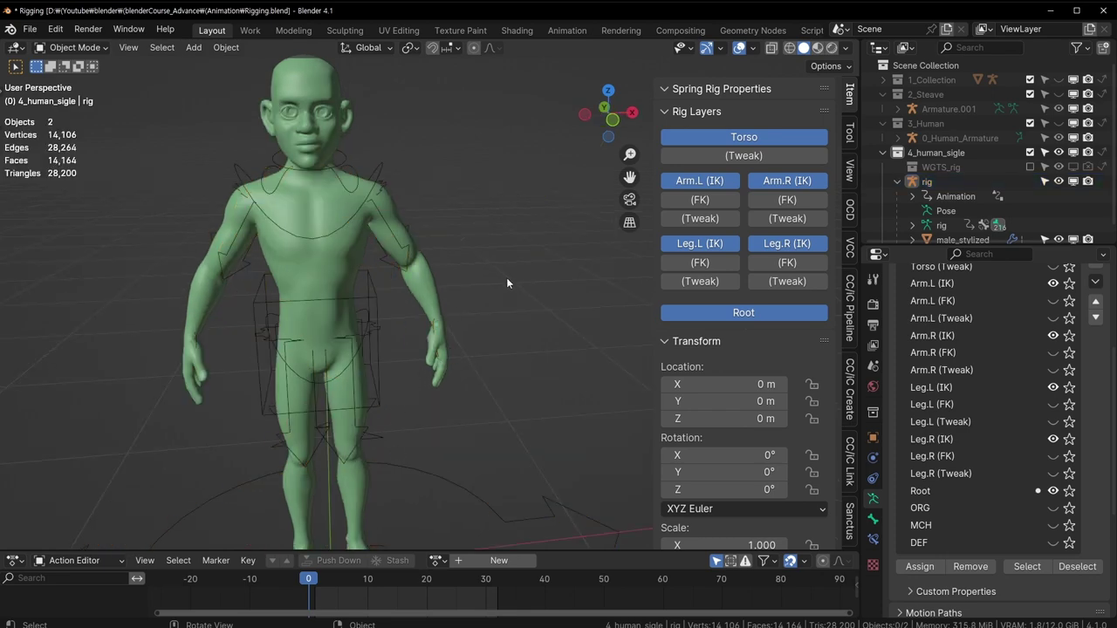
left_click(376, 316)
scroll(420, 308, "down", 4)
left_click(898, 181)
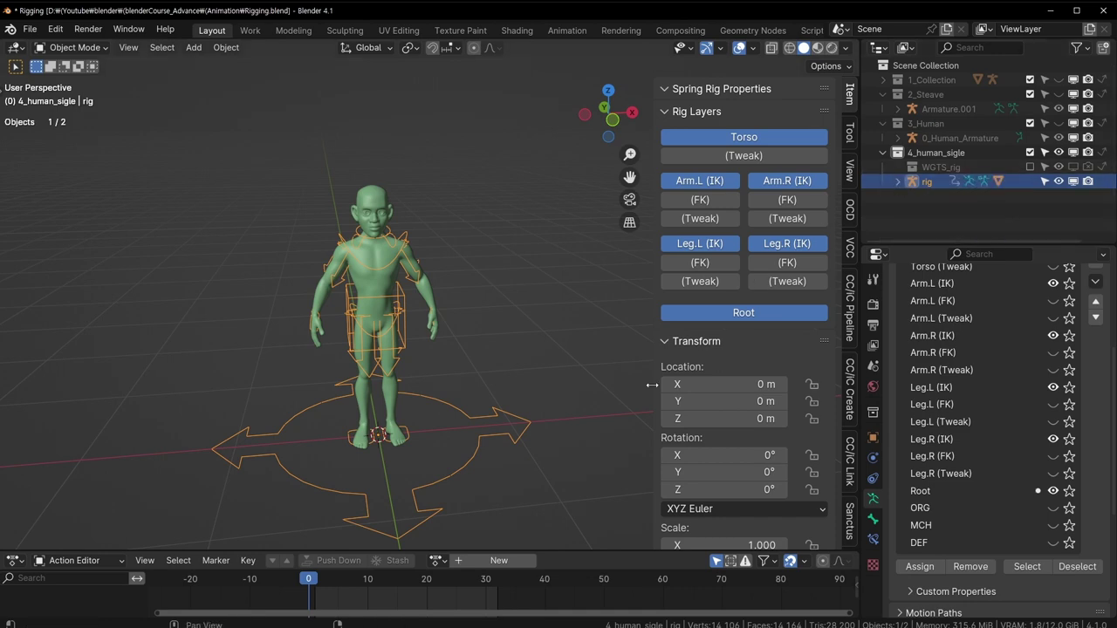
left_click(567, 314)
left_click(376, 201)
scroll(419, 311, "up", 3)
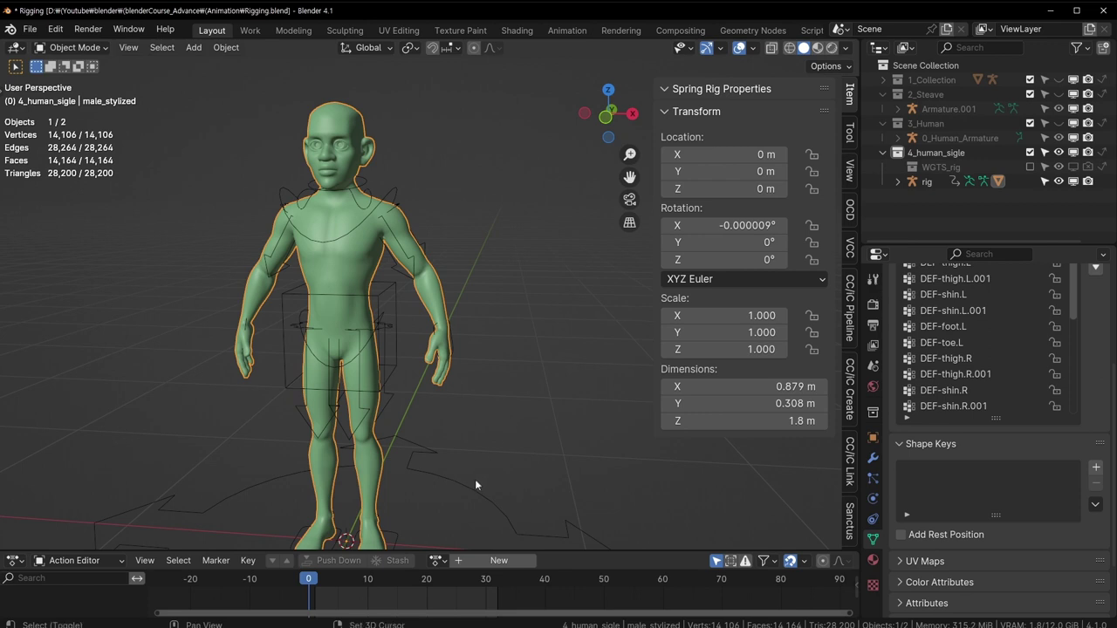
middle_click_drag(474, 479, 575, 524)
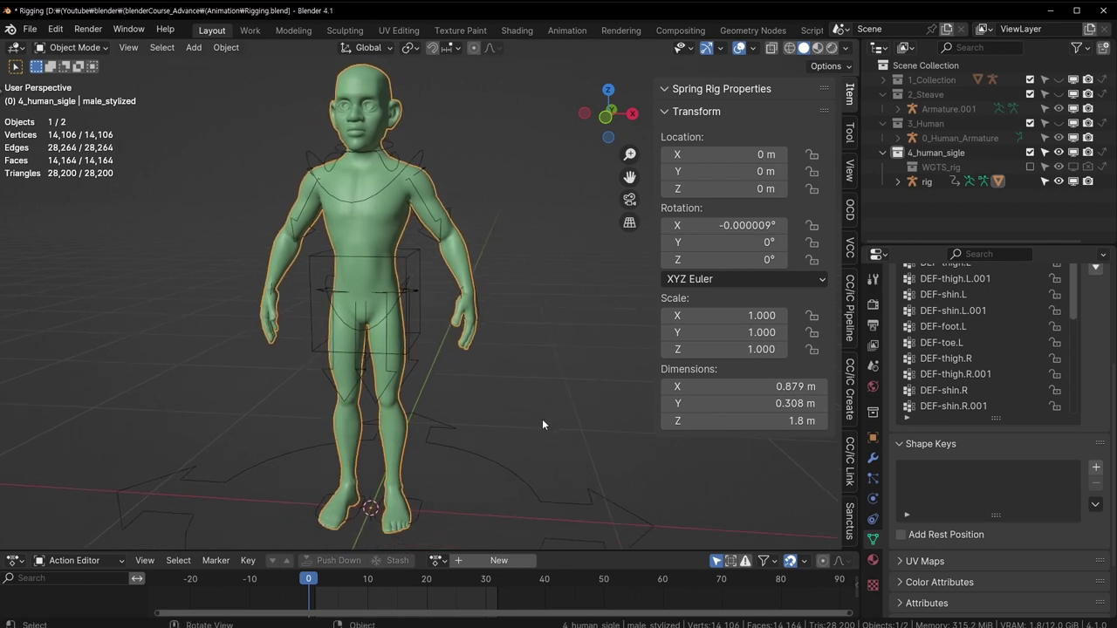